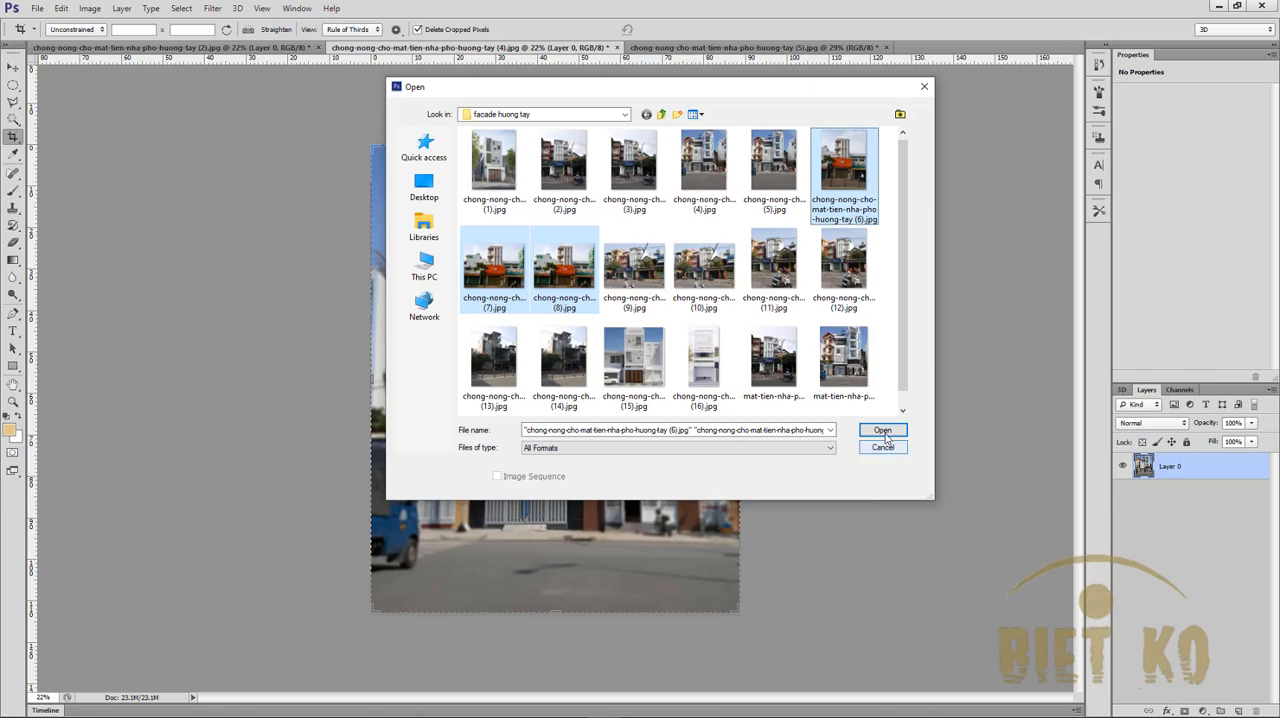
- Open facade photos (6), (7) and (8), compare them, and bring photo (6) up for editing
{"action": "left_click", "coordinate": [883, 432]}
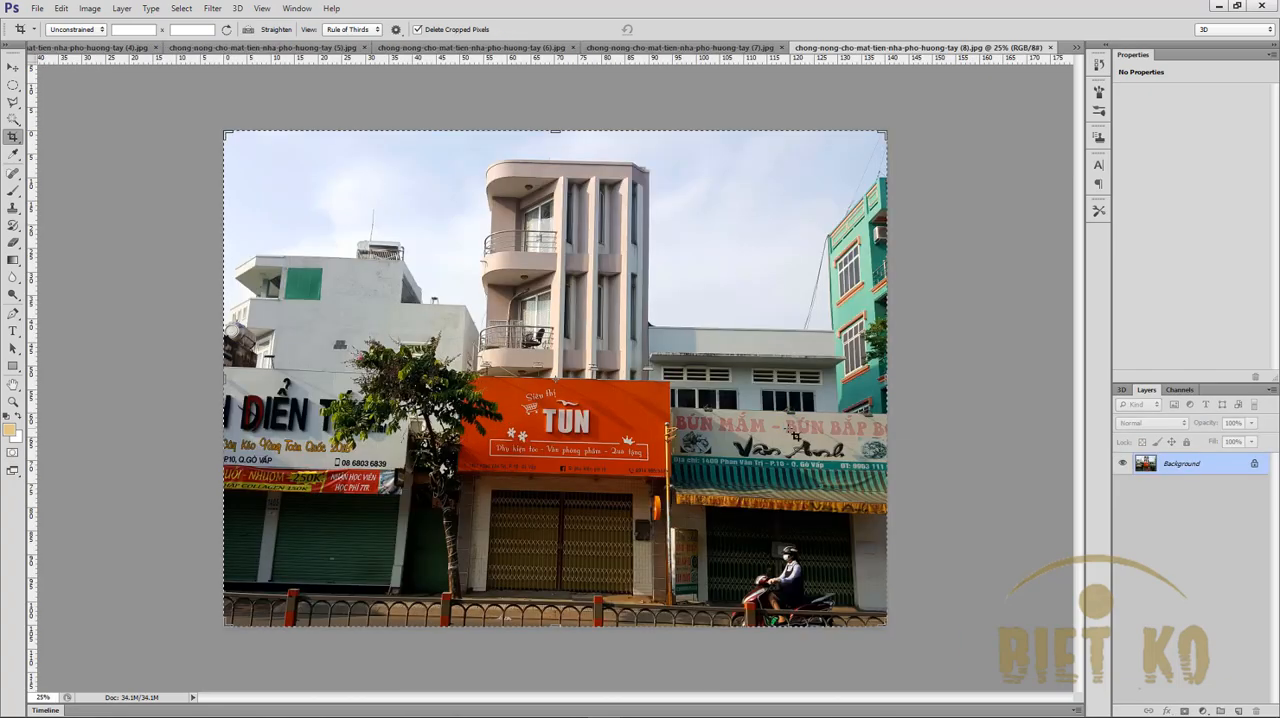
{"action": "left_click", "coordinate": [498, 48]}
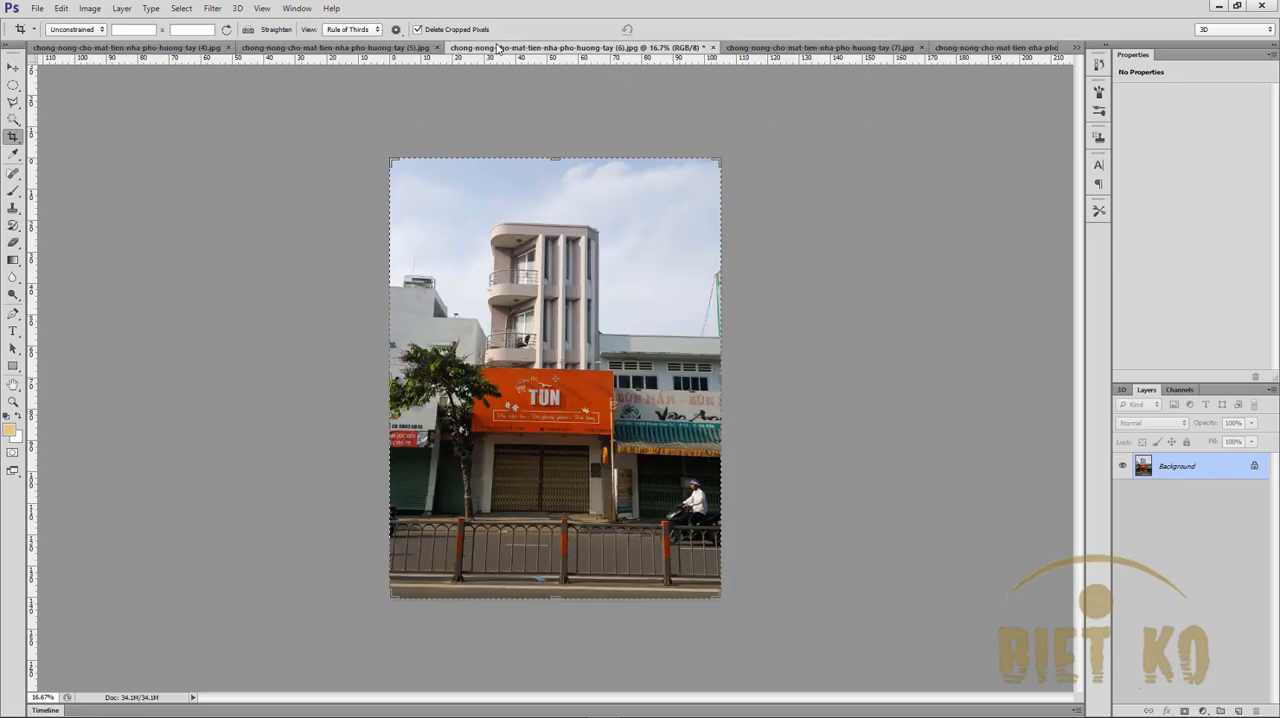
{"action": "left_click", "coordinate": [750, 48]}
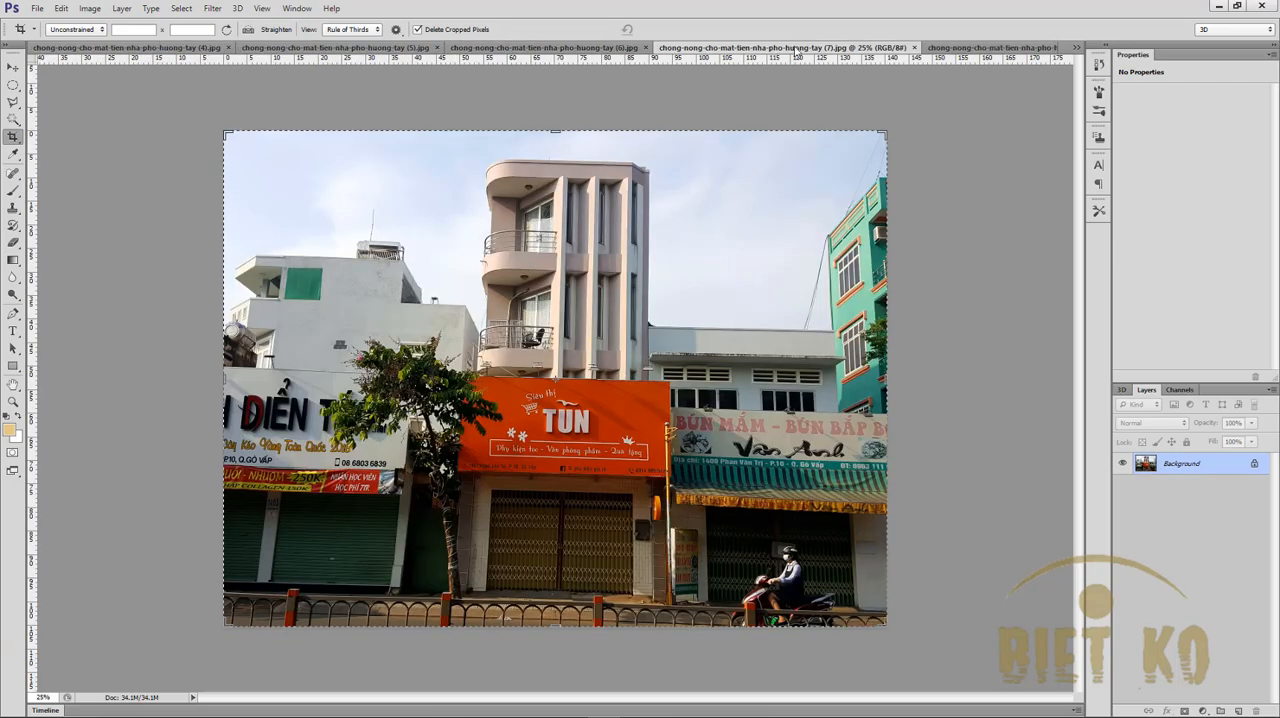
{"action": "left_click", "coordinate": [951, 49]}
{"action": "left_click", "coordinate": [746, 50]}
{"action": "left_click", "coordinate": [522, 49]}
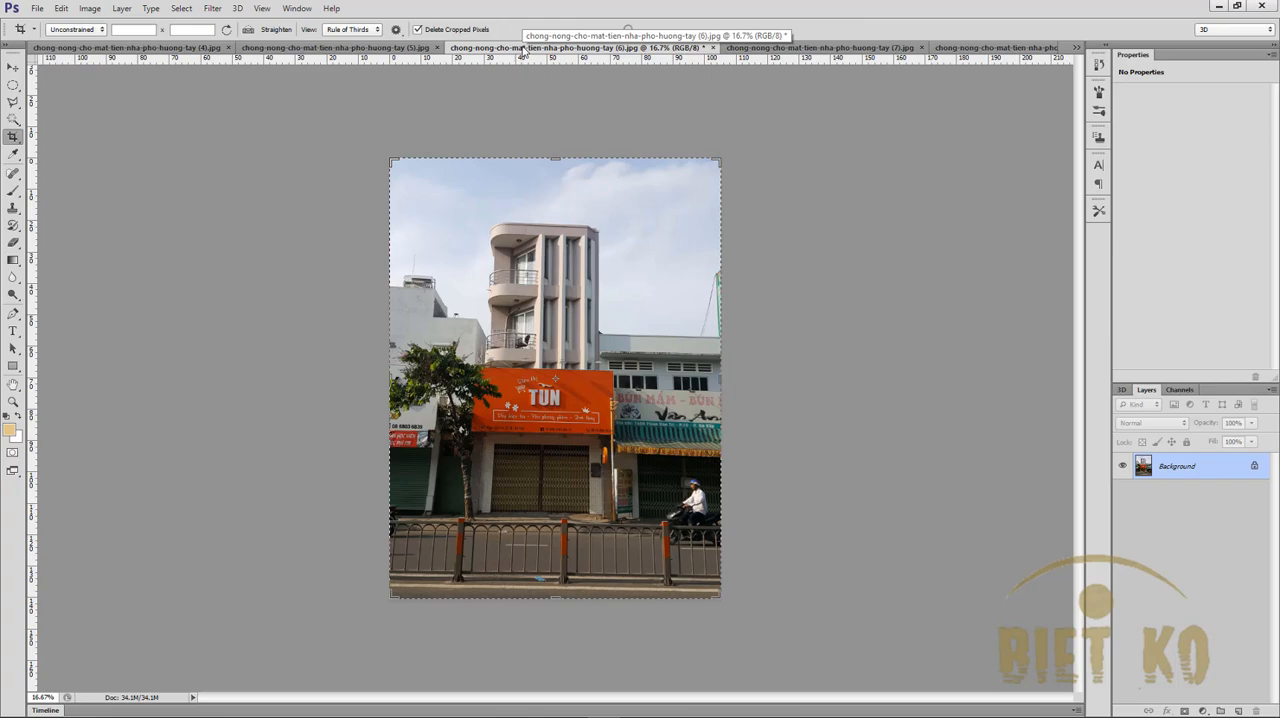
{"action": "left_click", "coordinate": [779, 48]}
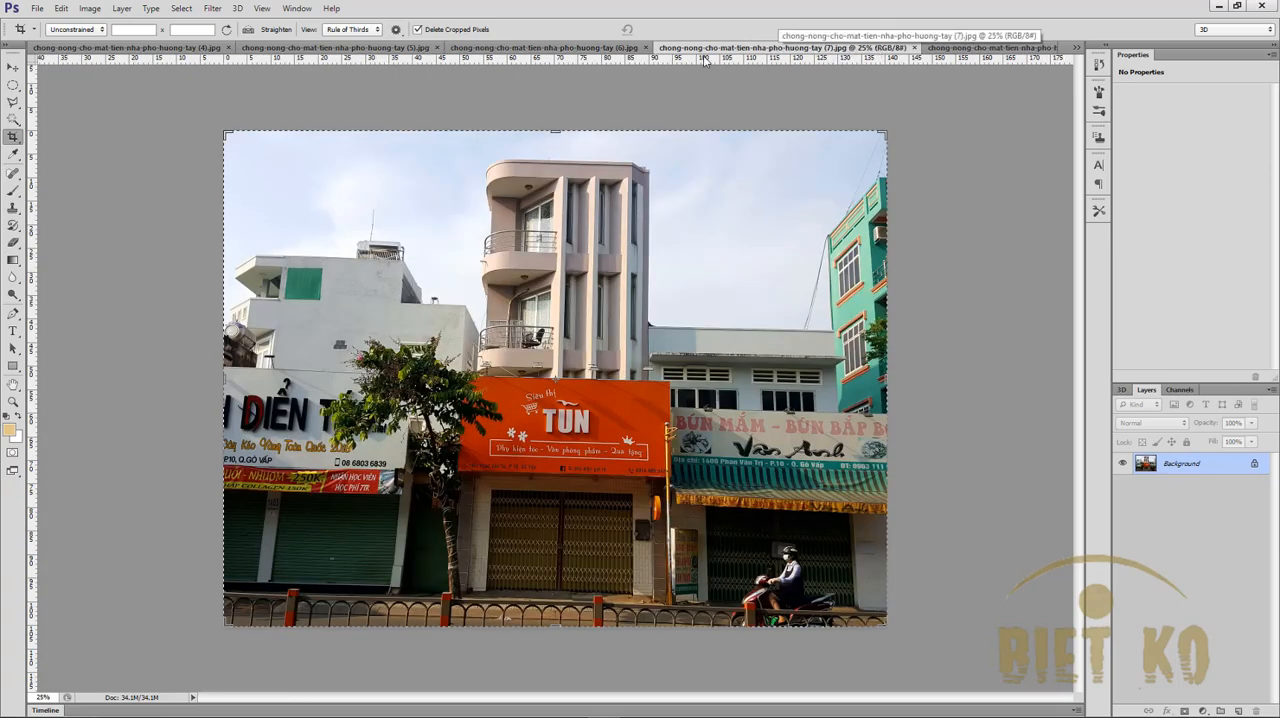
{"action": "left_click", "coordinate": [545, 47]}
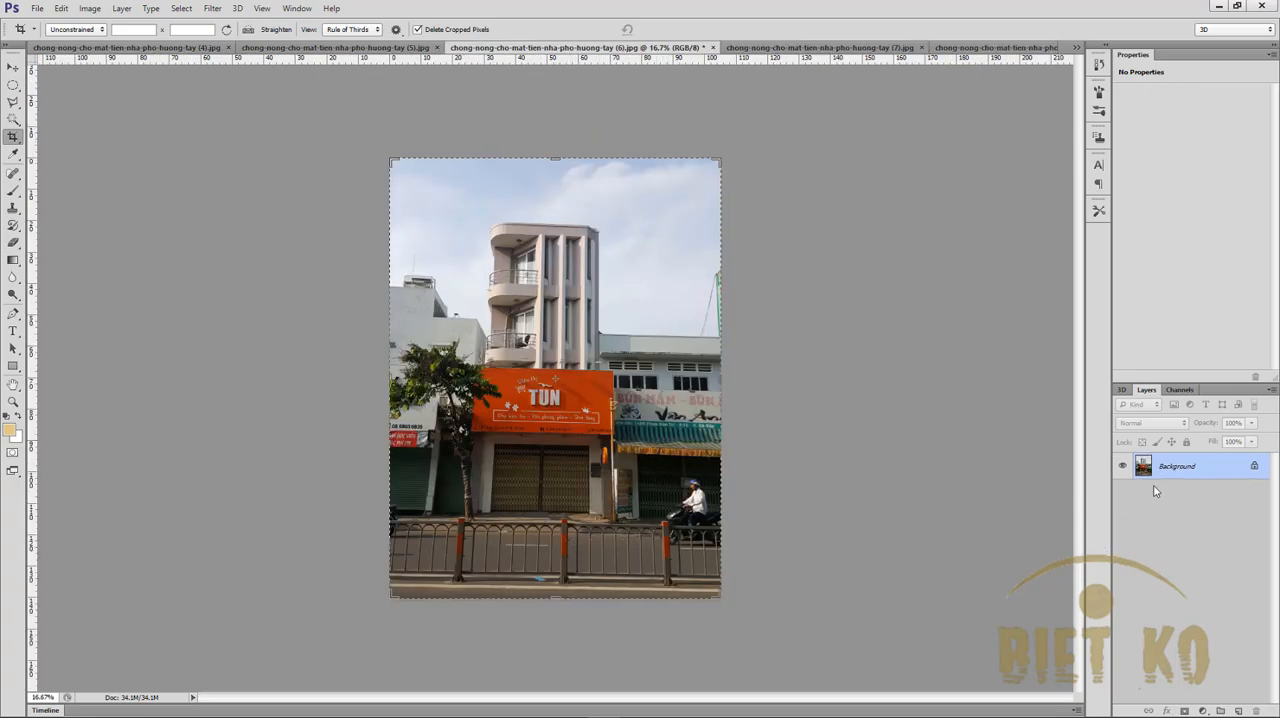
- Convert photo (6)'s locked Background into a regular layer and start an Iris Blur on it
{"action": "double_click", "coordinate": [1170, 467]}
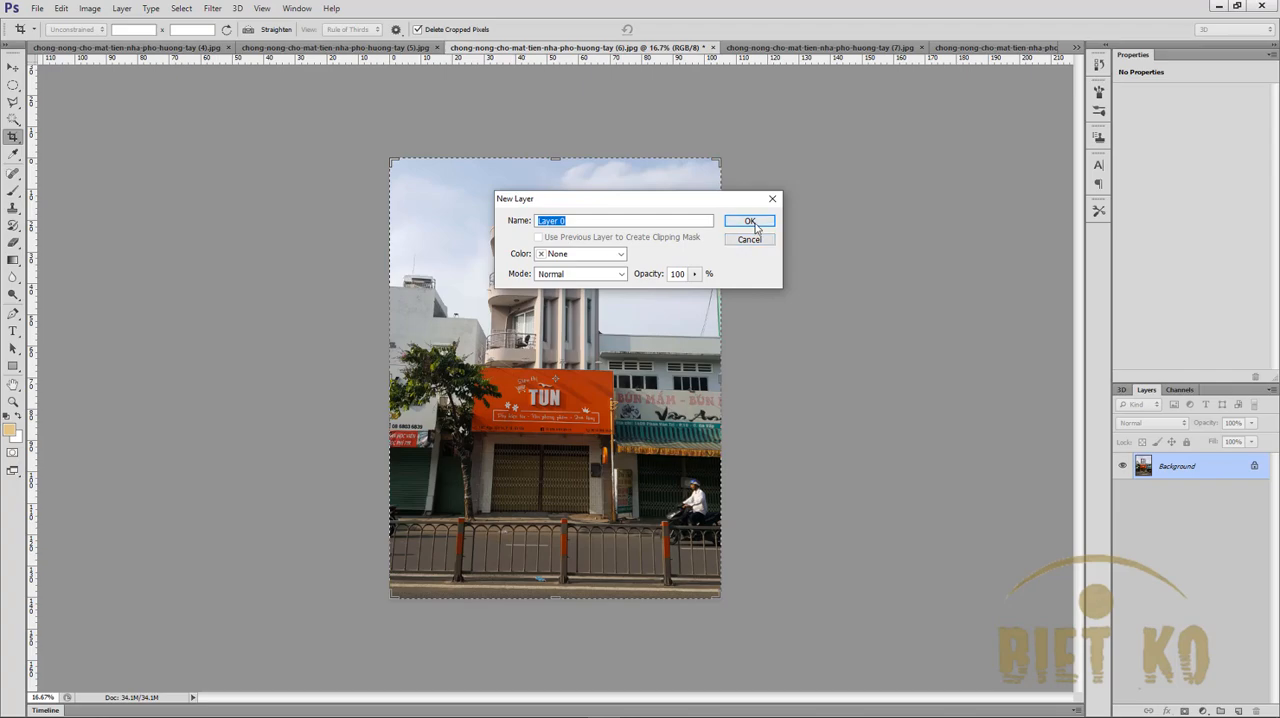
{"action": "left_click", "coordinate": [749, 218]}
{"action": "left_click", "coordinate": [181, 8]}
{"action": "mouse_move", "coordinate": [212, 8]}
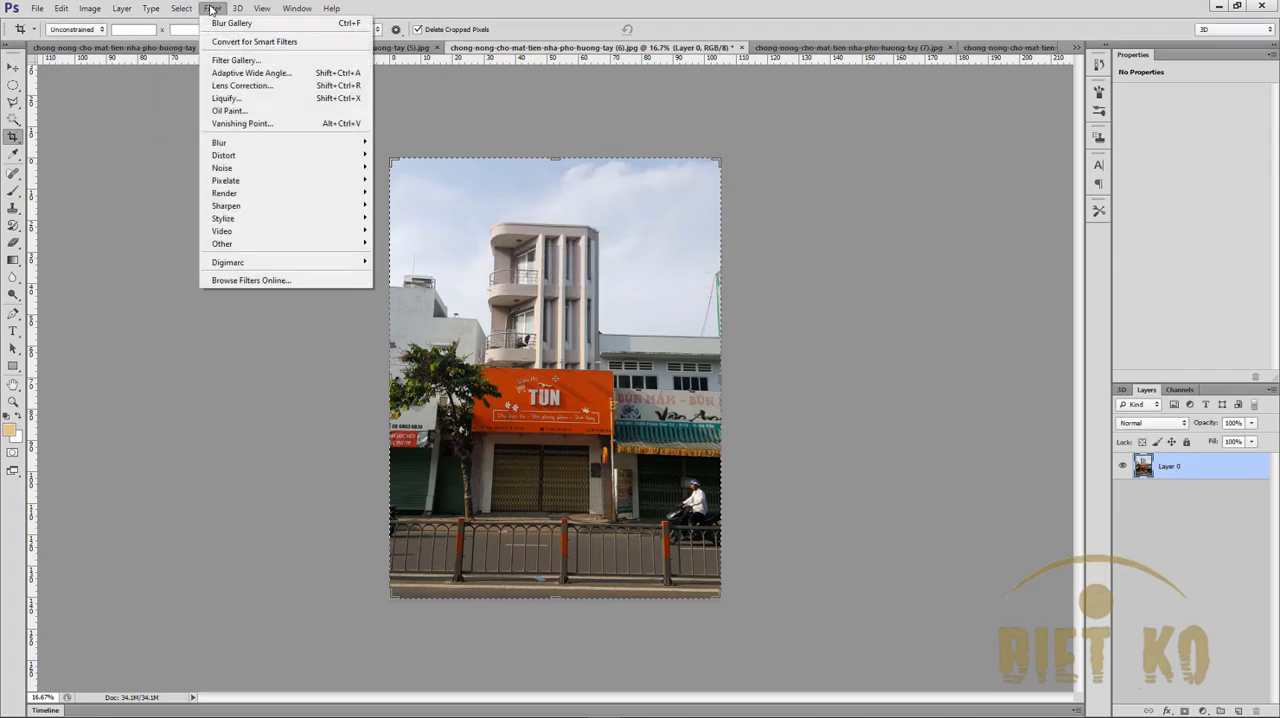
{"action": "mouse_move", "coordinate": [330, 143]}
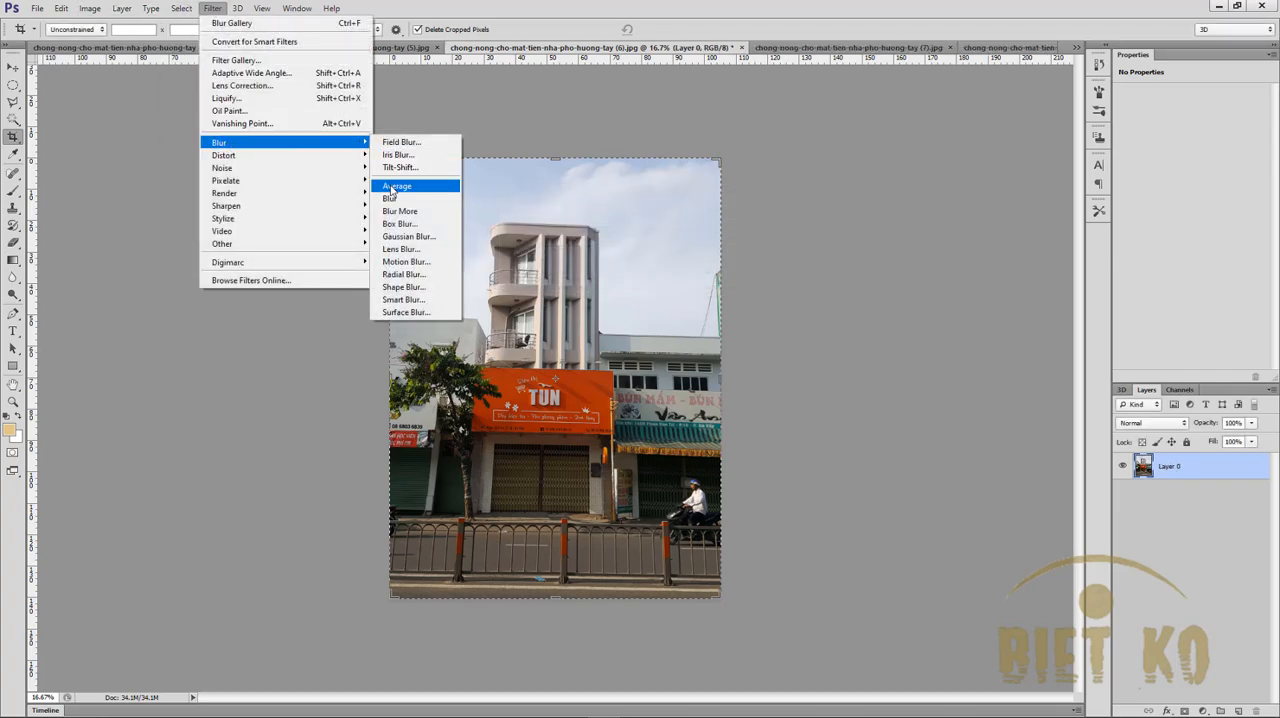
{"action": "left_click", "coordinate": [396, 156]}
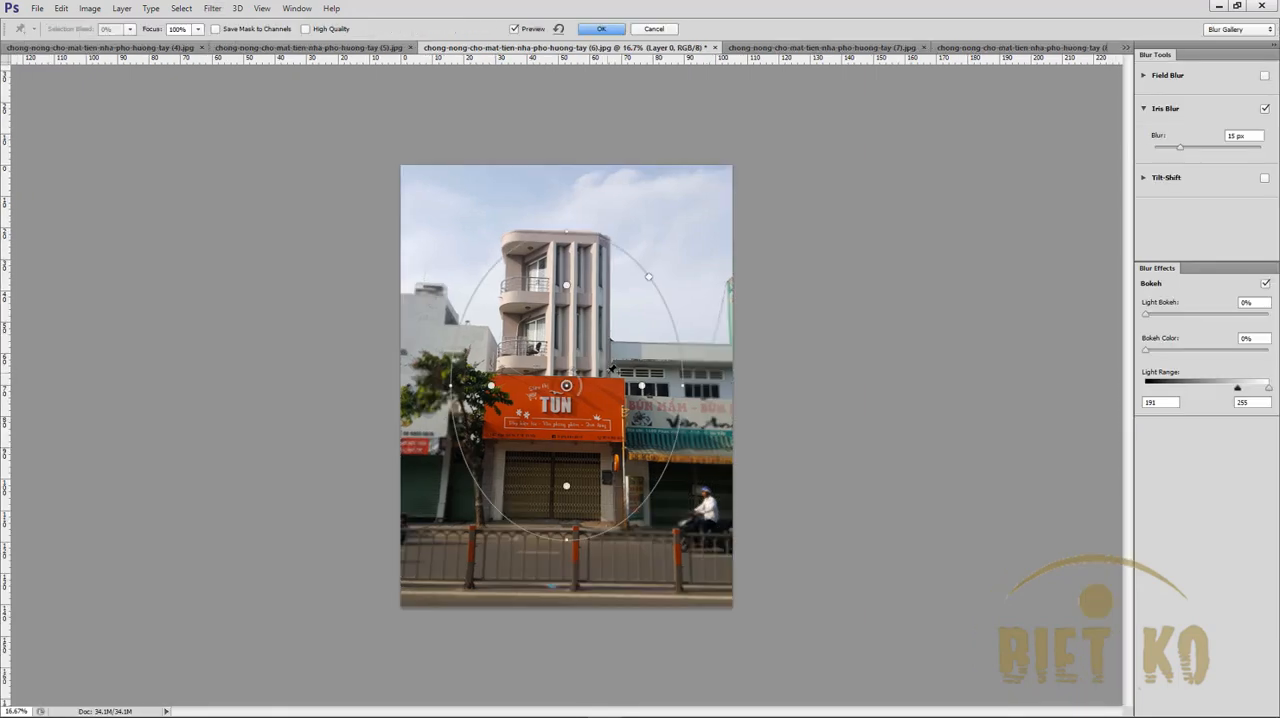
- Position and stretch the iris blur ellipse around the building with the orange sign, keeping the full facade inside the sharp area
{"action": "left_click_drag", "start_coordinate": [566, 385], "coordinate": [553, 346]}
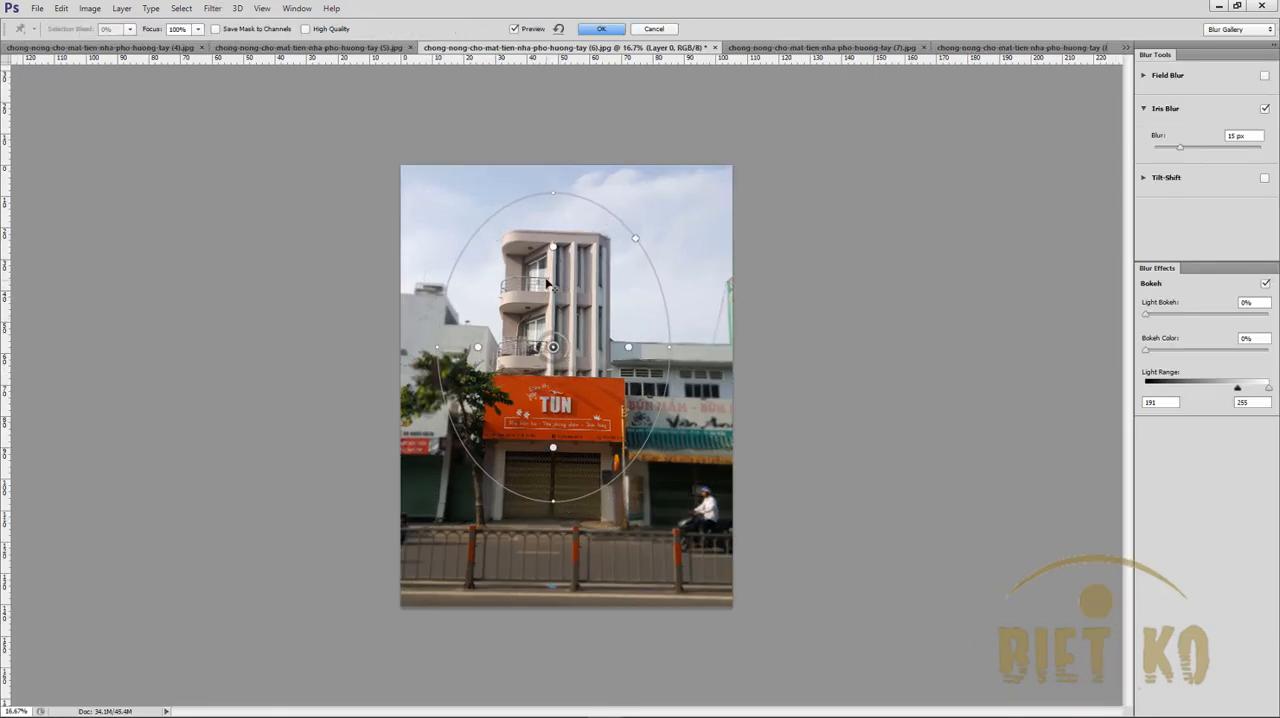
{"action": "left_click_drag", "start_coordinate": [552, 500], "coordinate": [543, 534]}
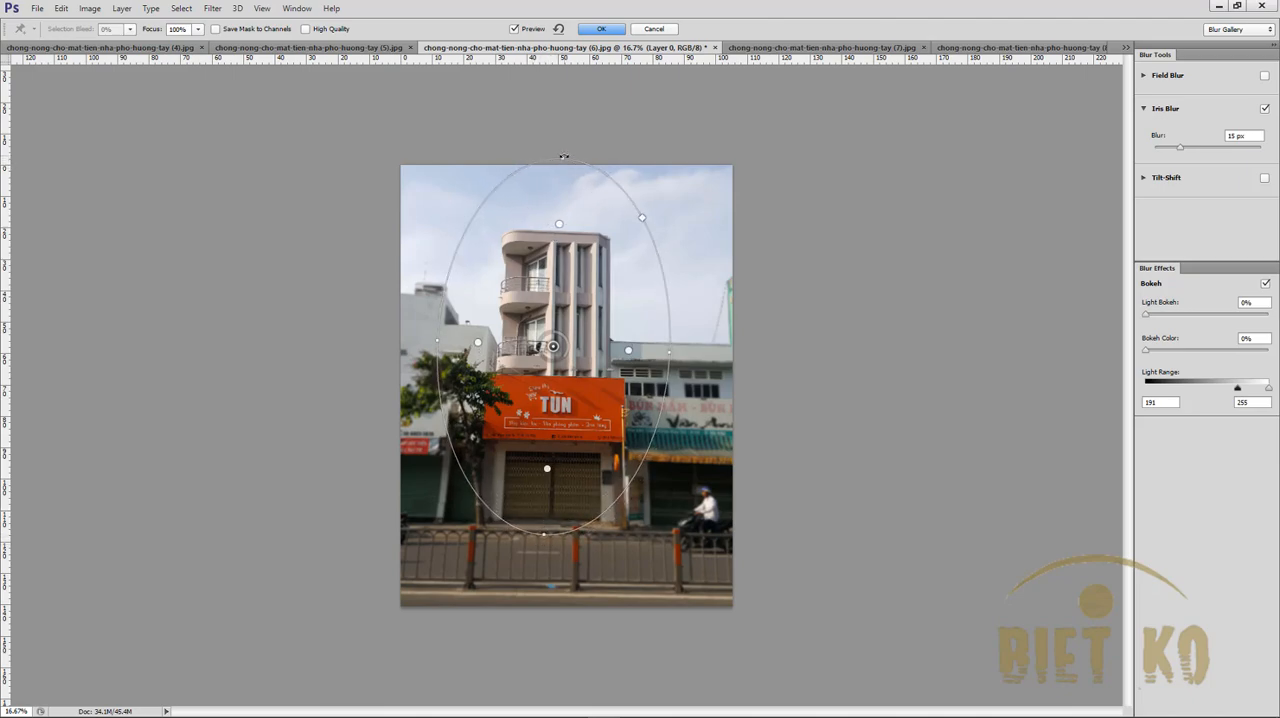
{"action": "left_click_drag", "start_coordinate": [564, 158], "coordinate": [563, 179]}
{"action": "left_click_drag", "start_coordinate": [557, 304], "coordinate": [550, 318]}
{"action": "left_click_drag", "start_coordinate": [556, 193], "coordinate": [550, 173]}
{"action": "mouse_move", "coordinate": [549, 322]}
{"action": "left_mouse_down"}
{"action": "mouse_move", "coordinate": [552, 340]}
{"action": "mouse_move", "coordinate": [552, 328]}
{"action": "left_mouse_up"}
{"action": "left_click_drag", "start_coordinate": [664, 373], "coordinate": [637, 372]}
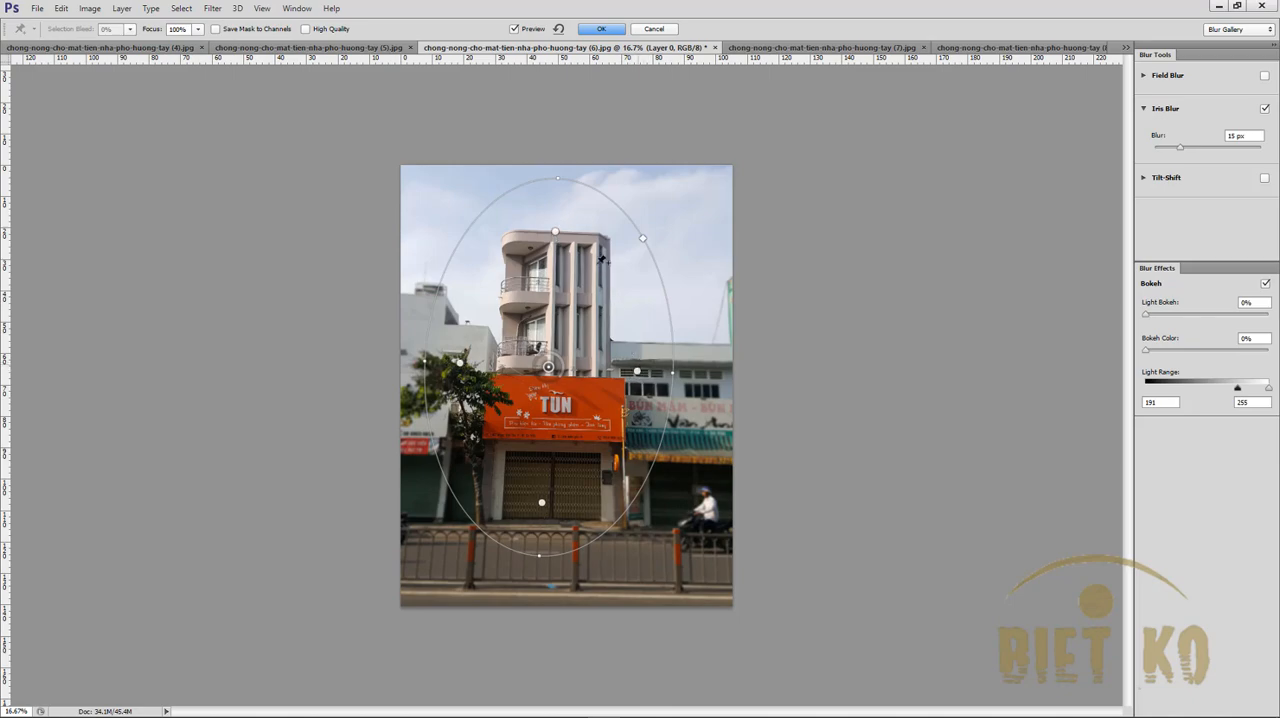
{"action": "left_click_drag", "start_coordinate": [557, 234], "coordinate": [556, 210]}
{"action": "left_click_drag", "start_coordinate": [605, 356], "coordinate": [610, 362]}
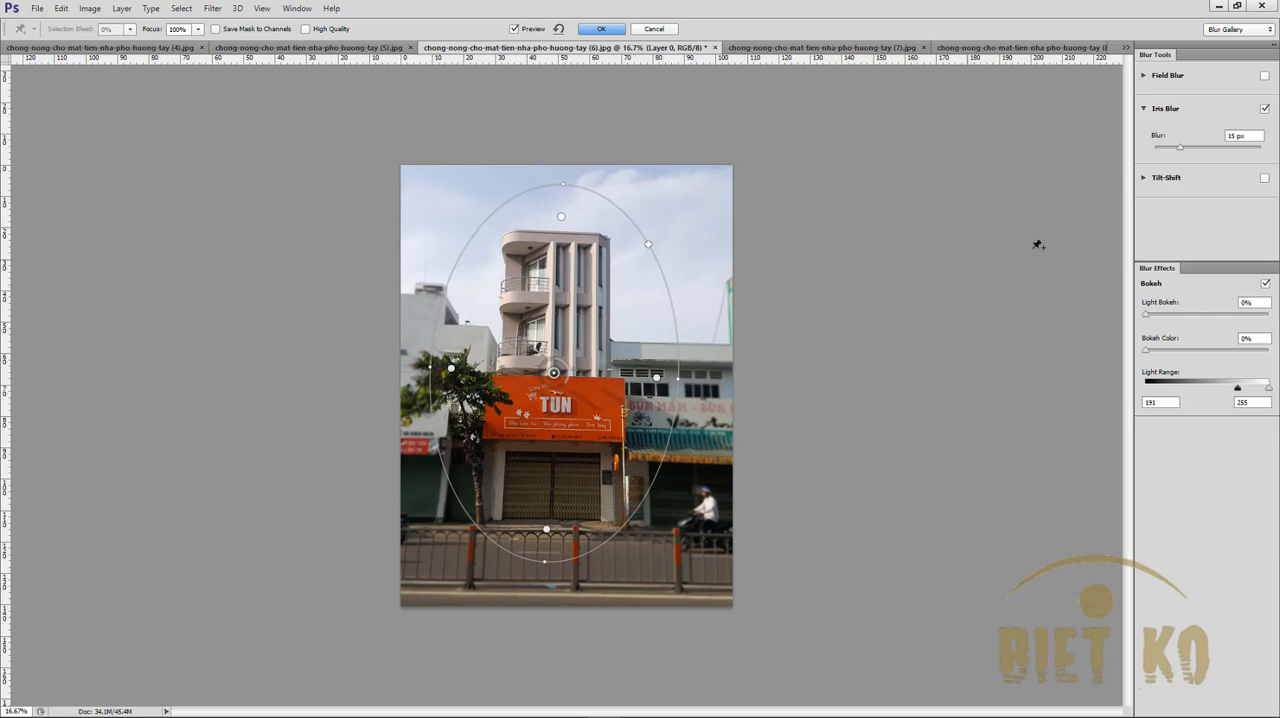
- Try stronger blur amounts, then settle on 15 px and apply the Iris Blur
{"action": "left_click", "coordinate": [1207, 147]}
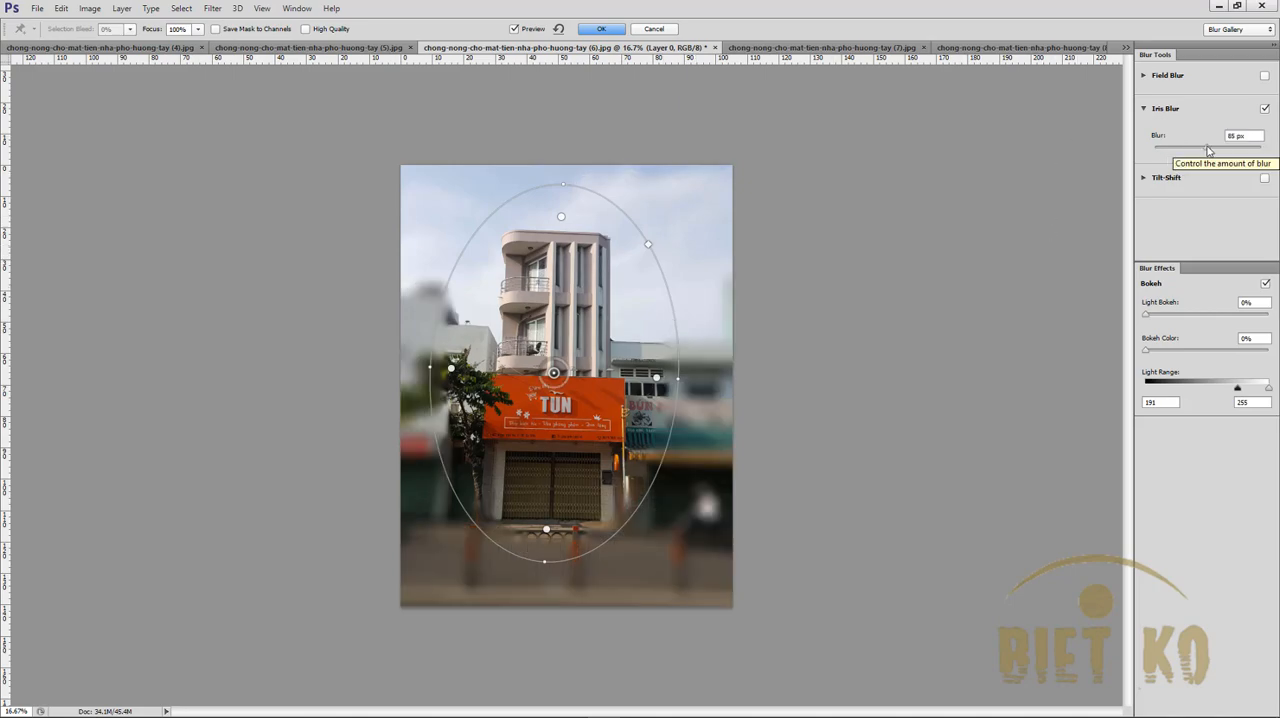
{"action": "left_click", "coordinate": [1190, 149]}
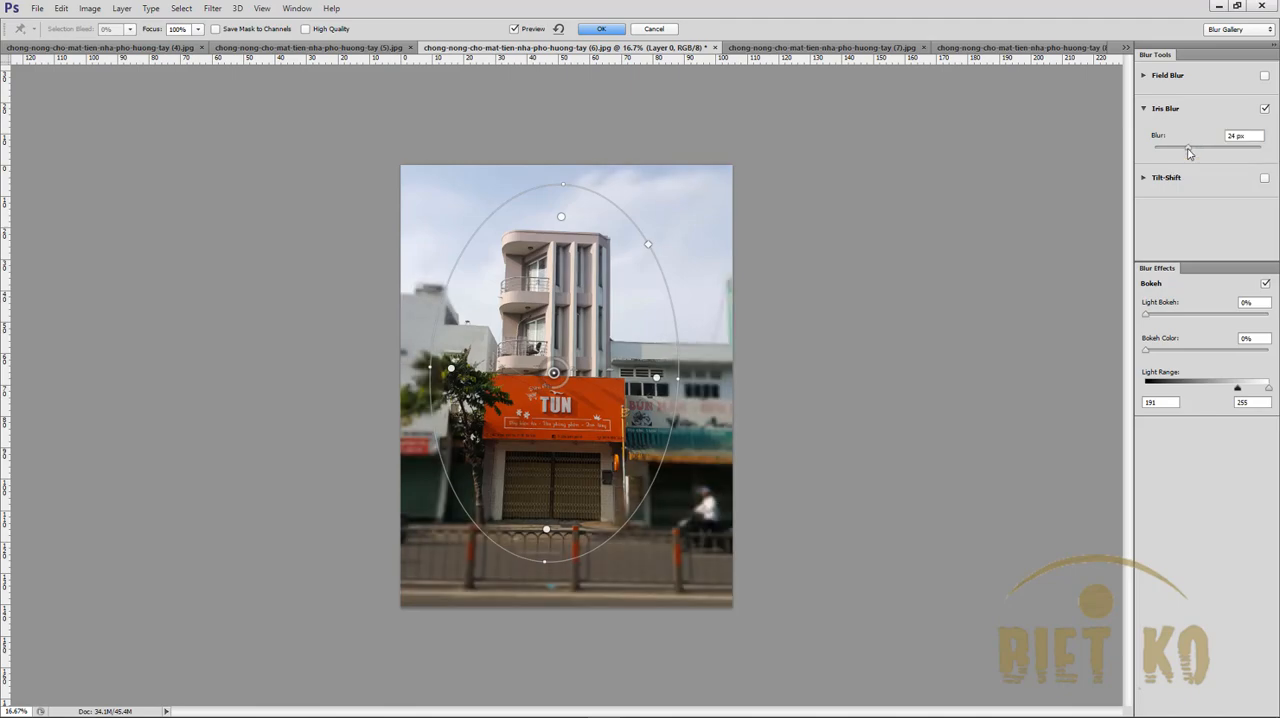
{"action": "left_click", "coordinate": [1183, 146]}
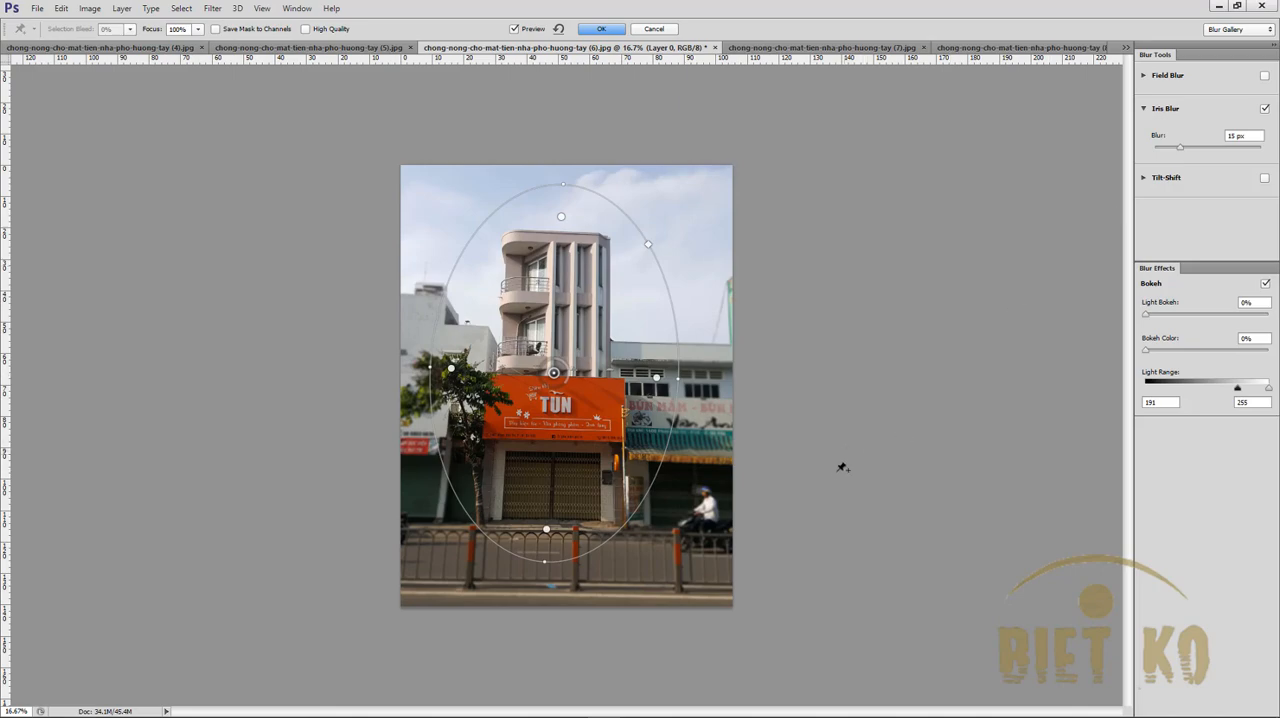
{"action": "key", "text": "Return"}
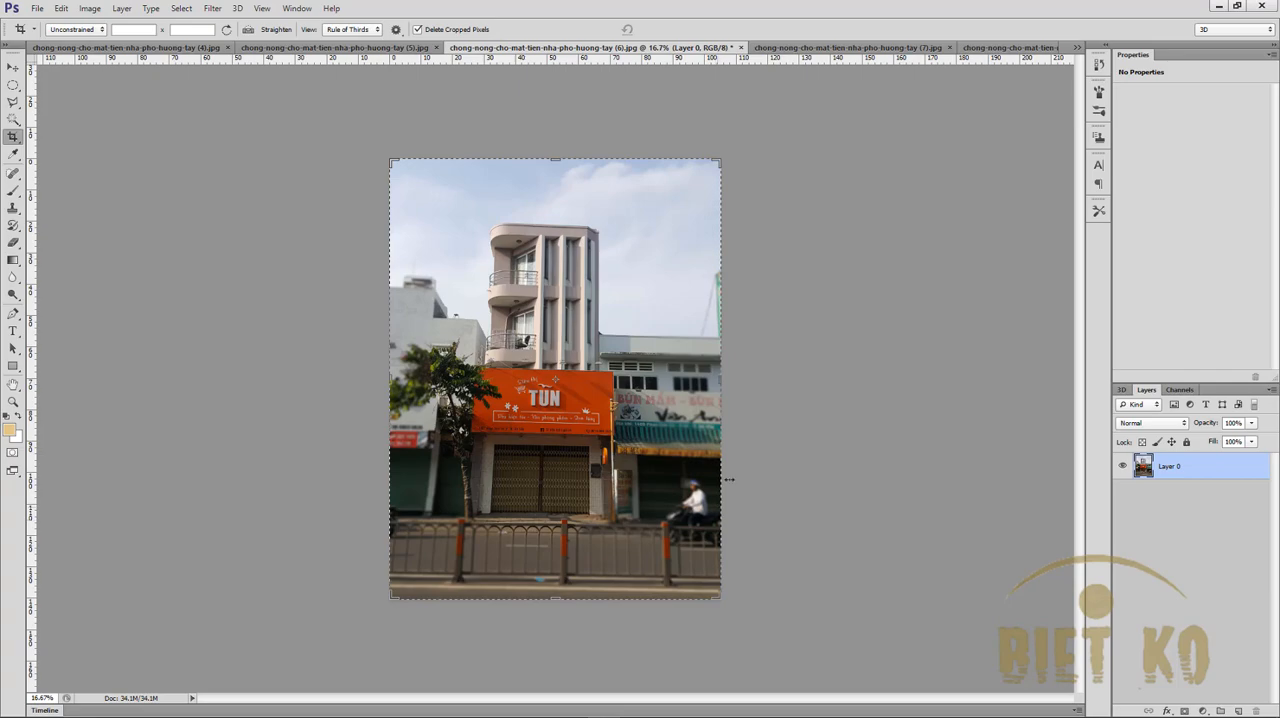
- Rotate the photo layer slightly counterclockwise with Free Transform to straighten the building
{"action": "left_click", "coordinate": [16, 67]}
{"action": "key", "text": "ctrl+t"}
{"action": "right_click", "coordinate": [578, 270]}
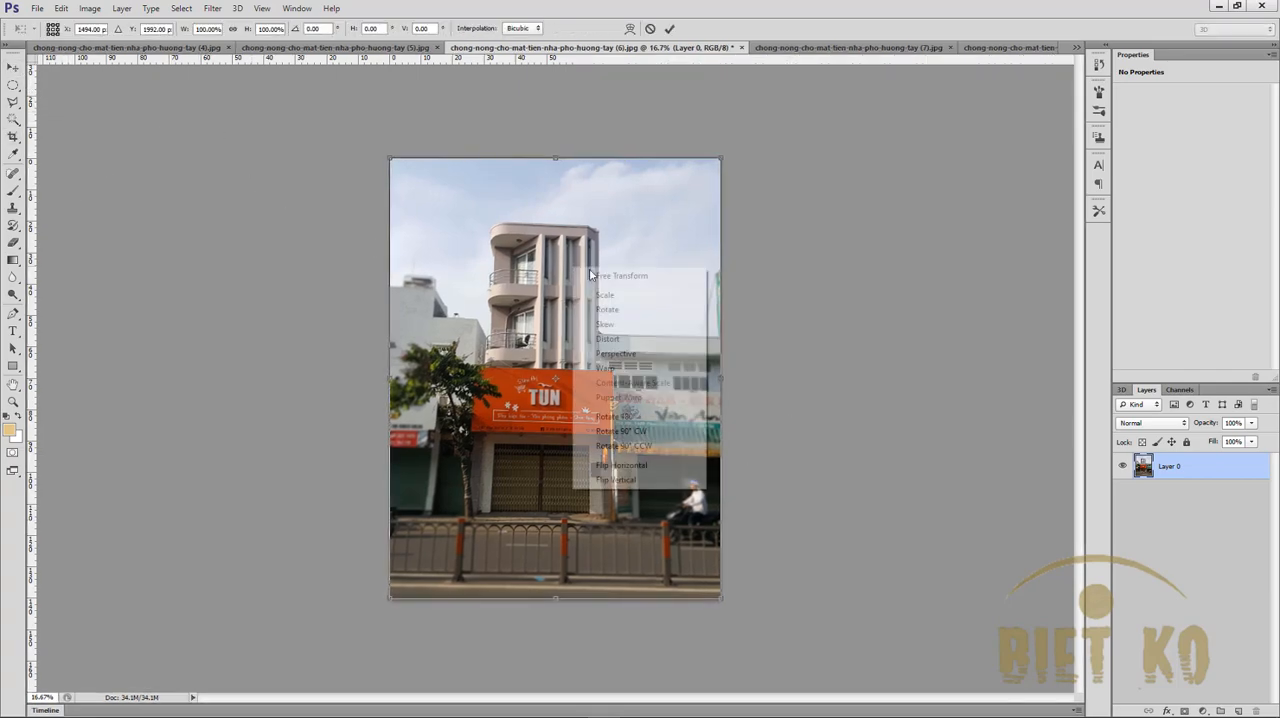
{"action": "left_click", "coordinate": [607, 309]}
{"action": "left_click_drag", "start_coordinate": [717, 158], "coordinate": [719, 155]}
{"action": "key", "text": "Return"}
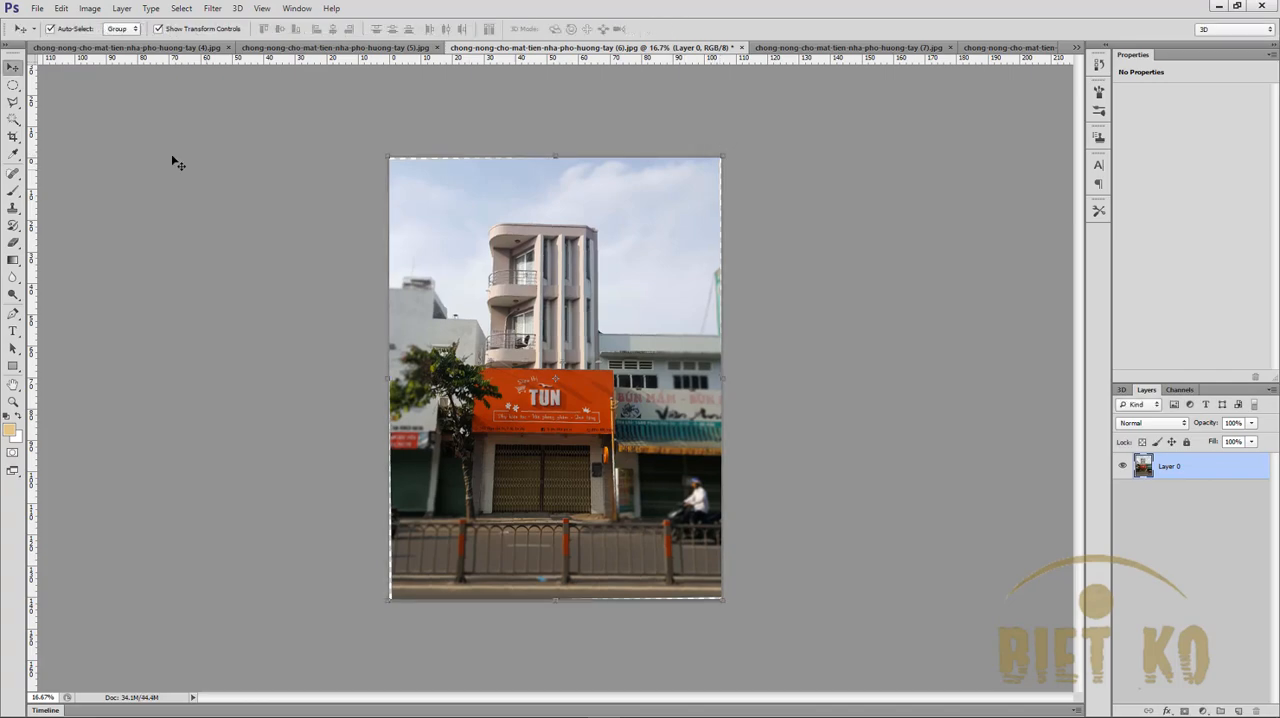
- Crop narrow strips off the bottom and both sides of the rotated photo to remove the empty edges
{"action": "left_click", "coordinate": [14, 137]}
{"action": "left_click_drag", "start_coordinate": [553, 598], "coordinate": [553, 584]}
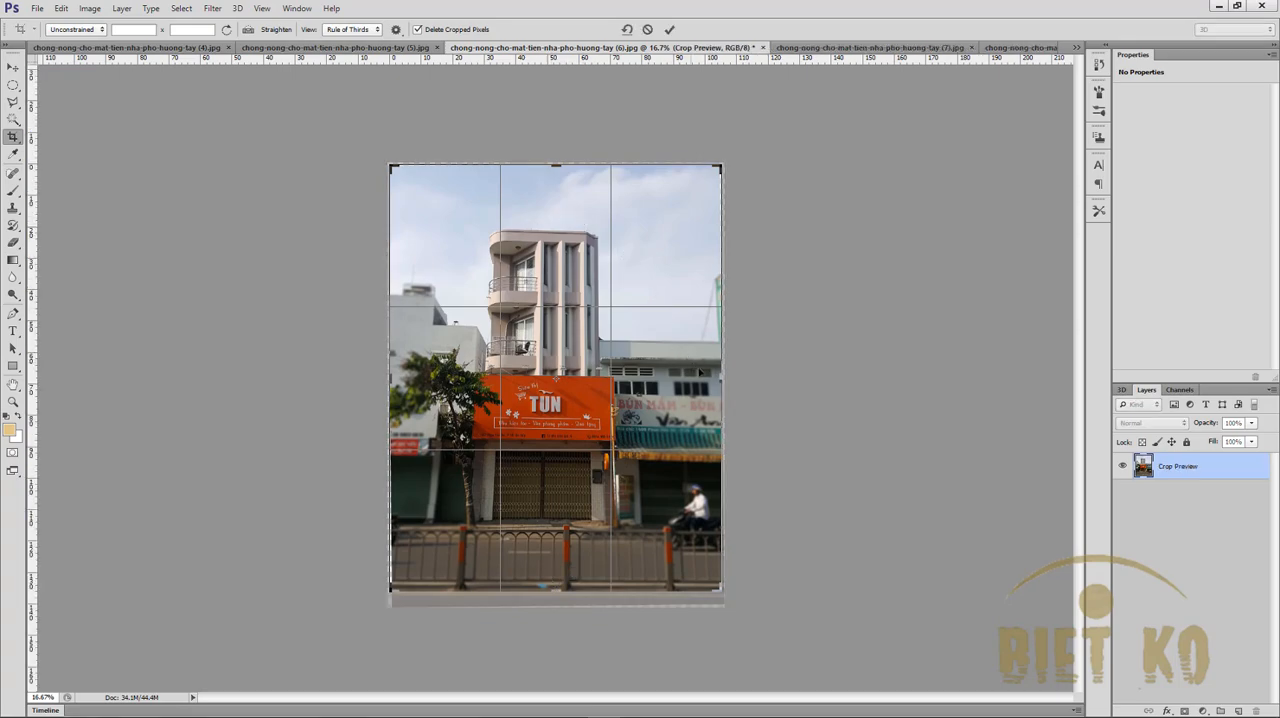
{"action": "left_click_drag", "start_coordinate": [722, 383], "coordinate": [711, 380]}
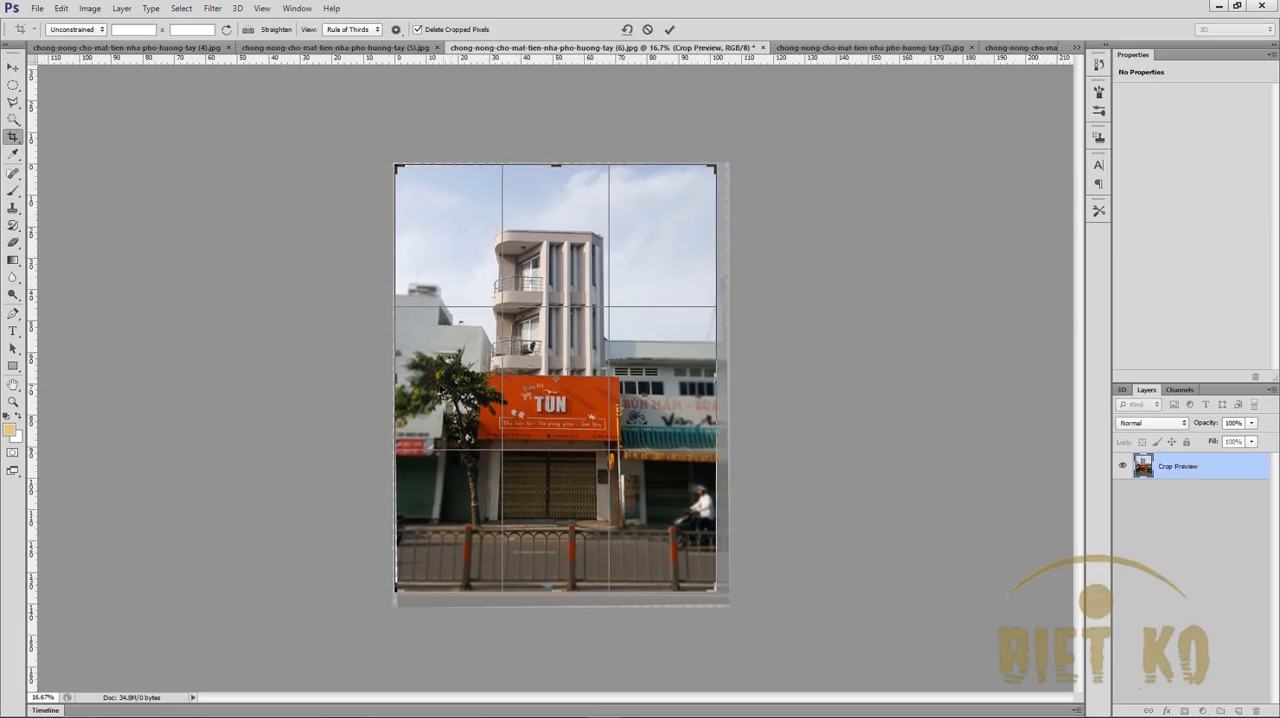
{"action": "left_click_drag", "start_coordinate": [396, 378], "coordinate": [398, 376]}
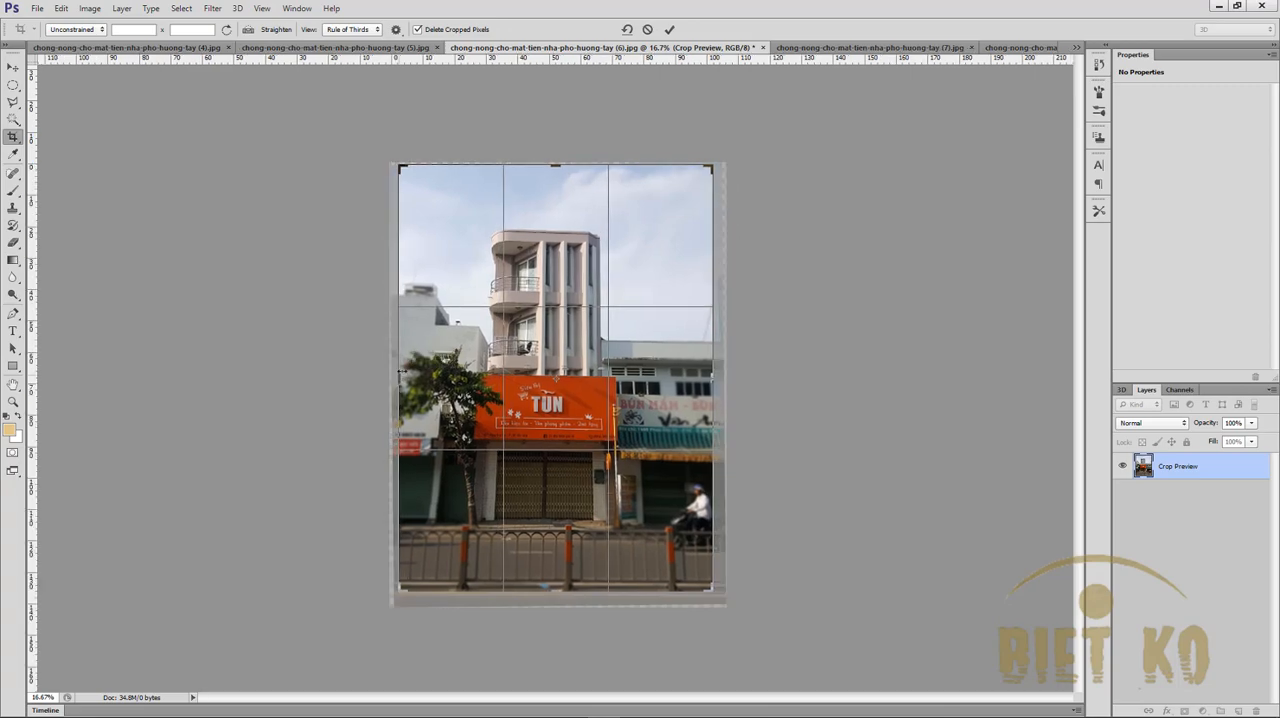
{"action": "left_click_drag", "start_coordinate": [714, 376], "coordinate": [709, 379]}
{"action": "key", "text": "Return"}
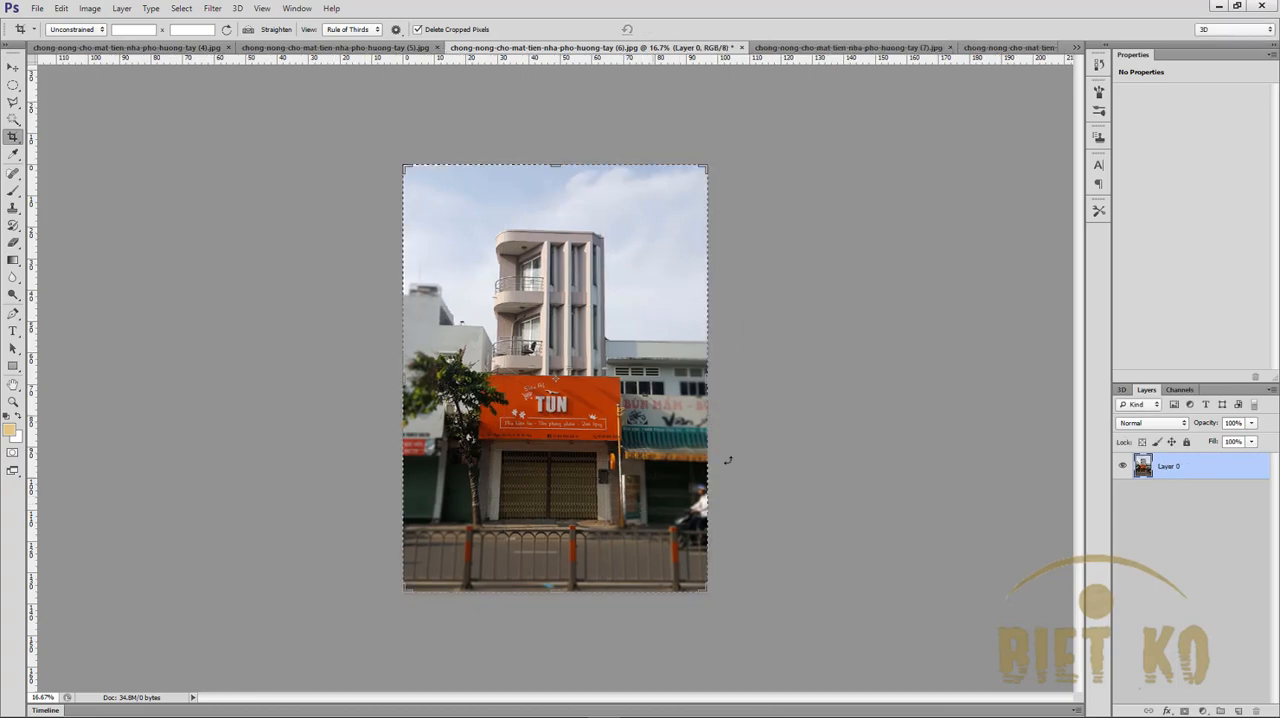
- Save a JPEG copy in the facade huong tay folder, reusing the mat-tien-nha-pho-huong-tay- file name with a new ending
{"action": "key", "text": "ctrl+shift+s"}
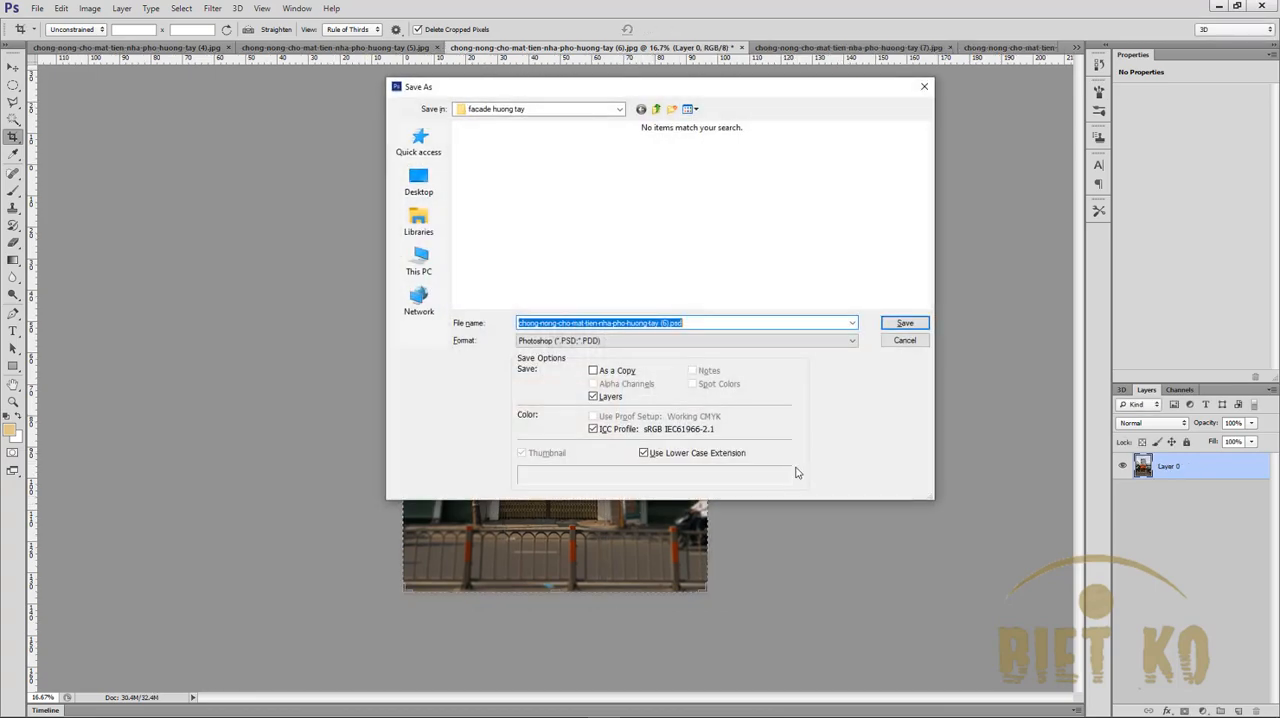
{"action": "left_click", "coordinate": [686, 340]}
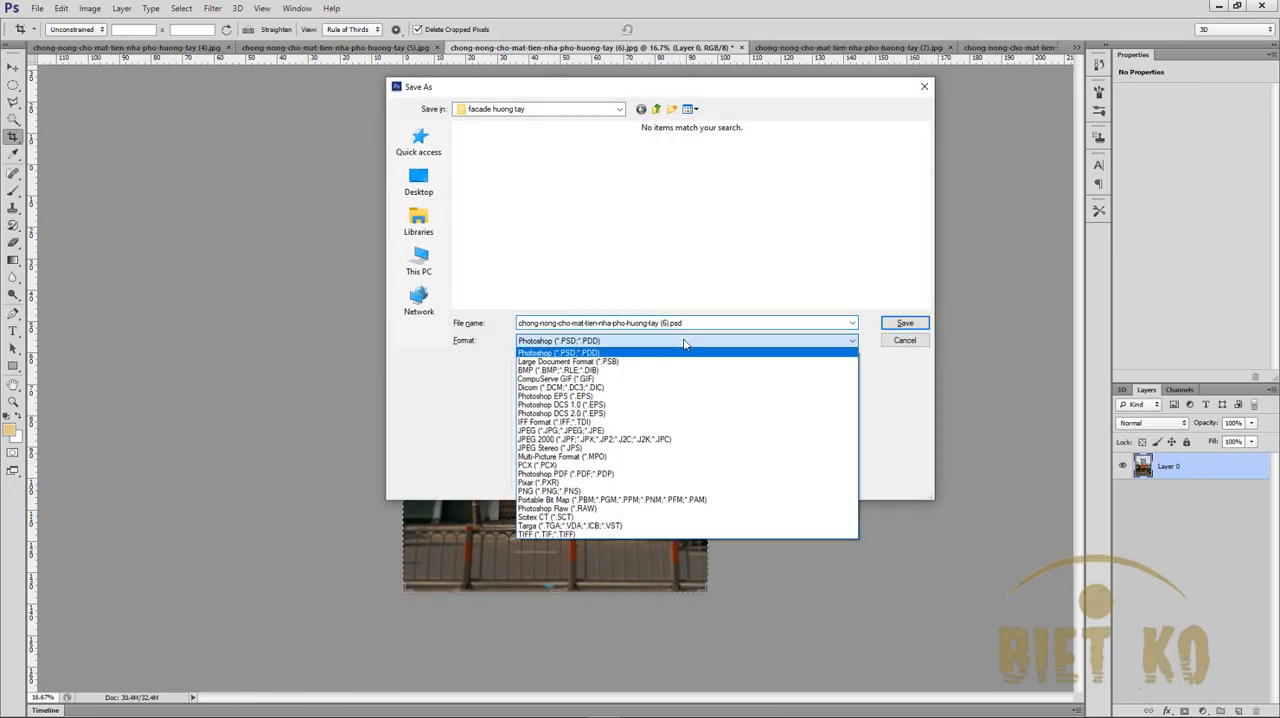
{"action": "left_click", "coordinate": [659, 432]}
{"action": "scroll", "coordinate": [924, 222], "scroll_direction": "down", "scroll_amount": 2}
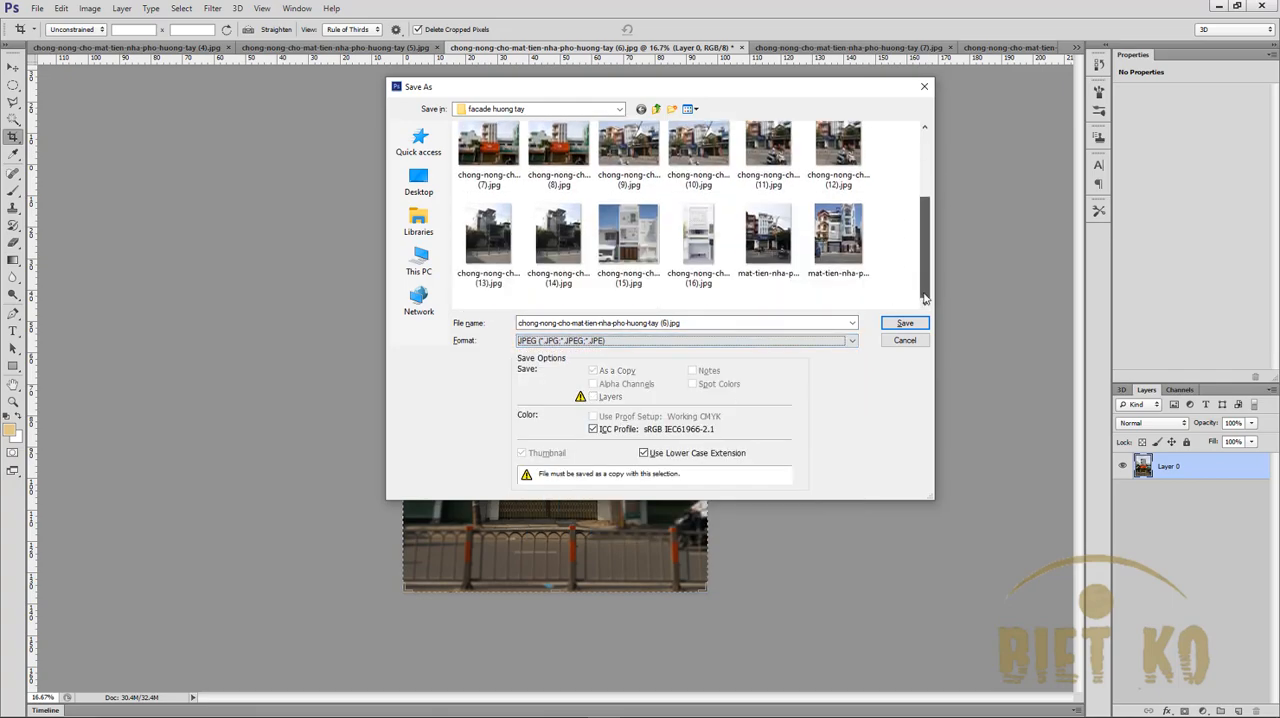
{"action": "left_click", "coordinate": [855, 268]}
{"action": "left_click", "coordinate": [696, 323]}
{"action": "left_click", "coordinate": [699, 324]}
{"action": "key", "text": "BackSpace"}
{"action": "key", "text": "BackSpace"}
{"action": "key", "text": "BackSpace"}
{"action": "key", "text": "BackSpace"}
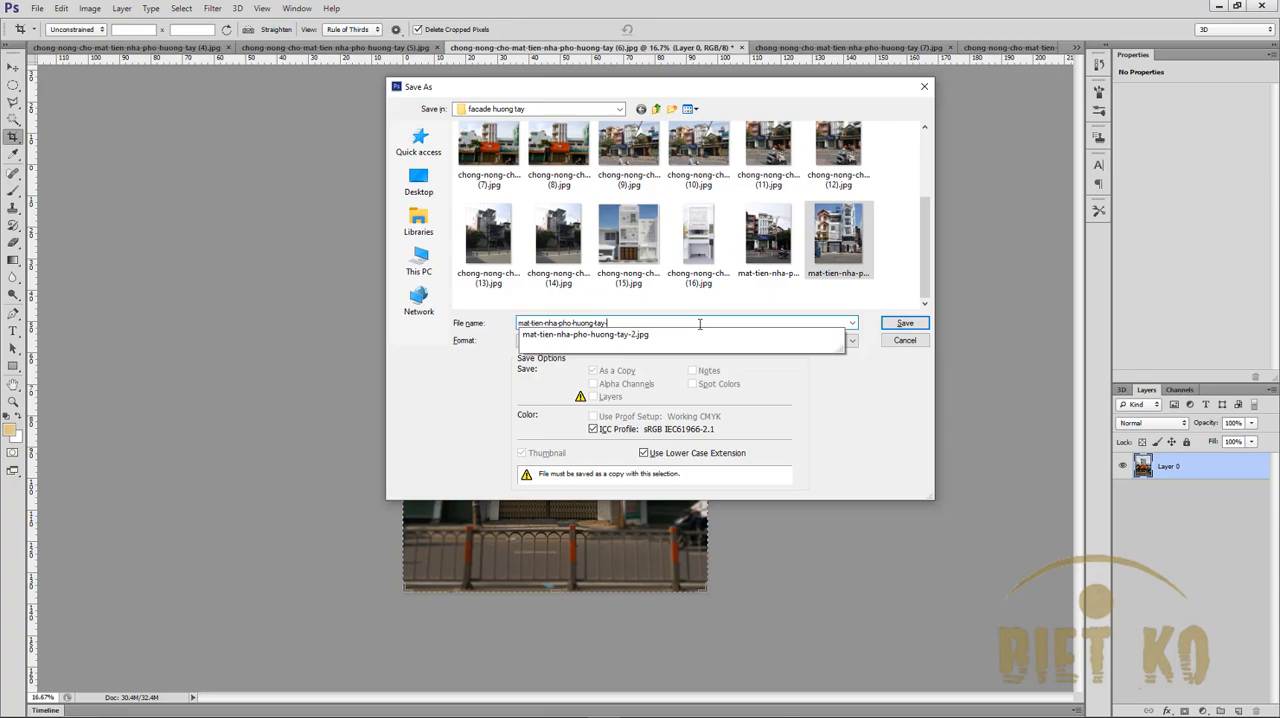
{"action": "key", "text": "Return"}
{"action": "key", "text": "Return"}
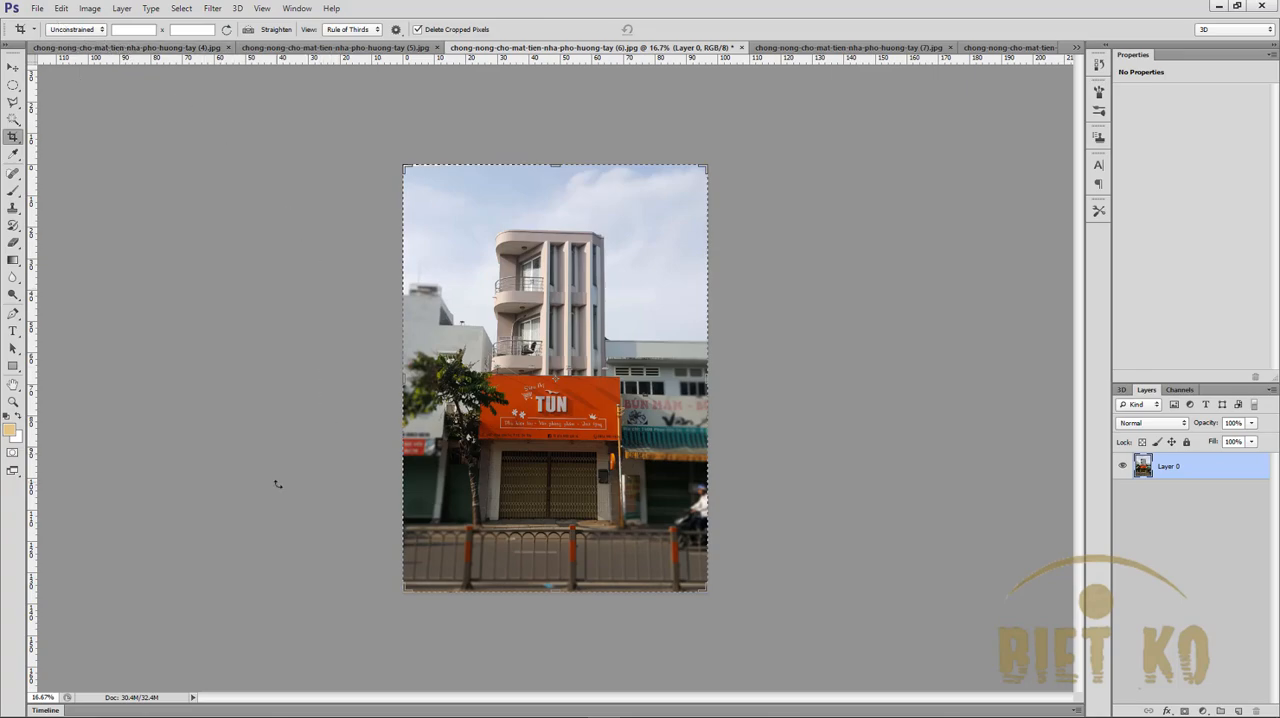
- Open facade photos (13) and (14) from the facade huong tay folder and switch to photo (13)
{"action": "left_click", "coordinate": [37, 8]}
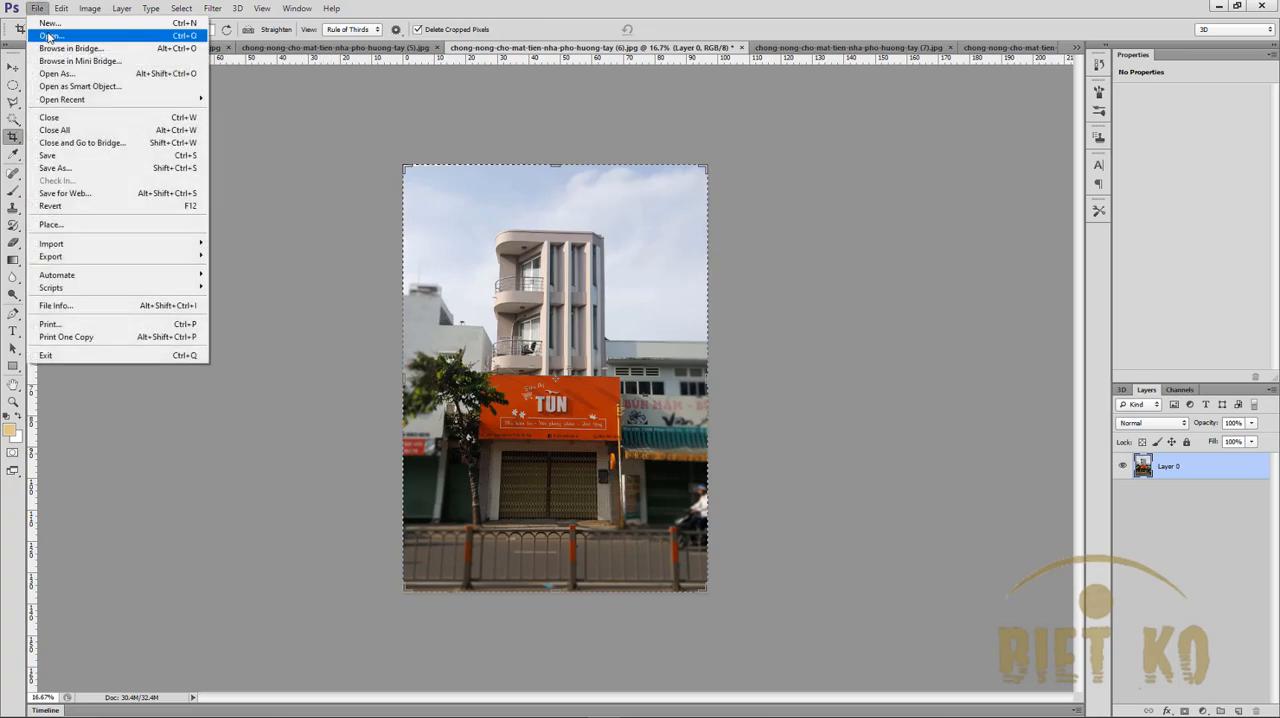
{"action": "left_click", "coordinate": [45, 37]}
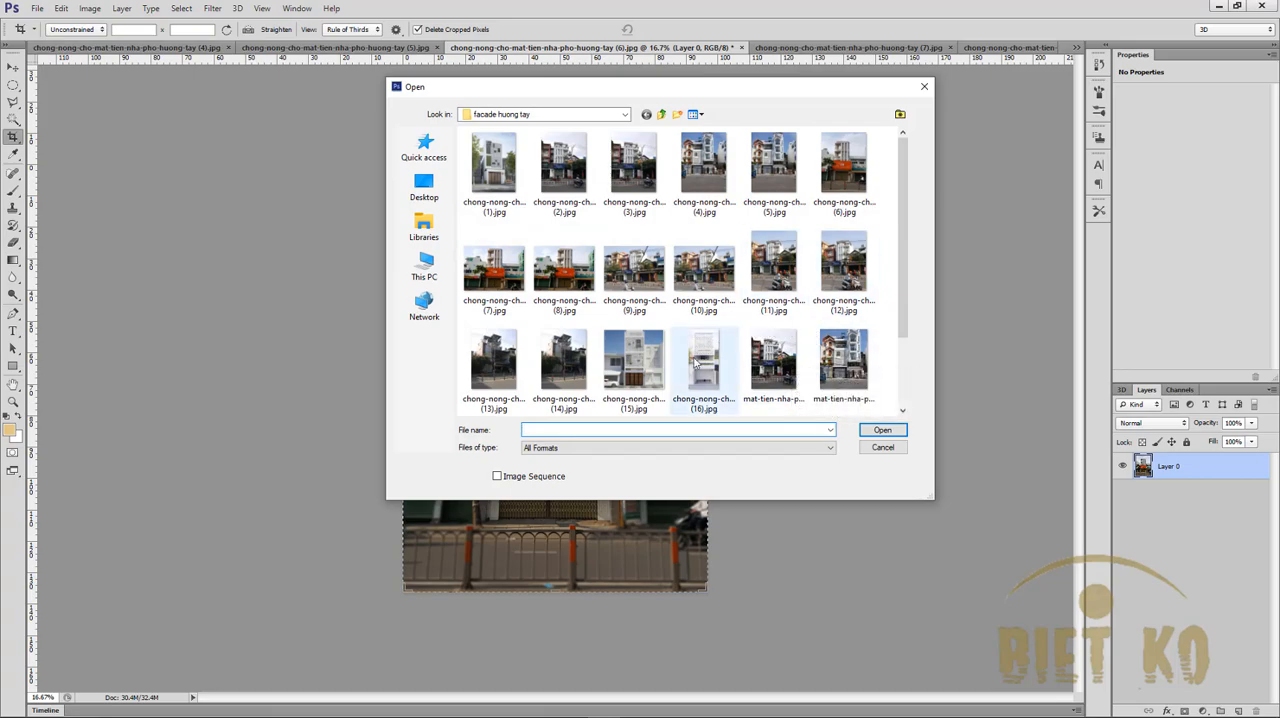
{"action": "left_click", "coordinate": [508, 348]}
{"action": "left_click", "coordinate": [565, 360], "text": "ctrl"}
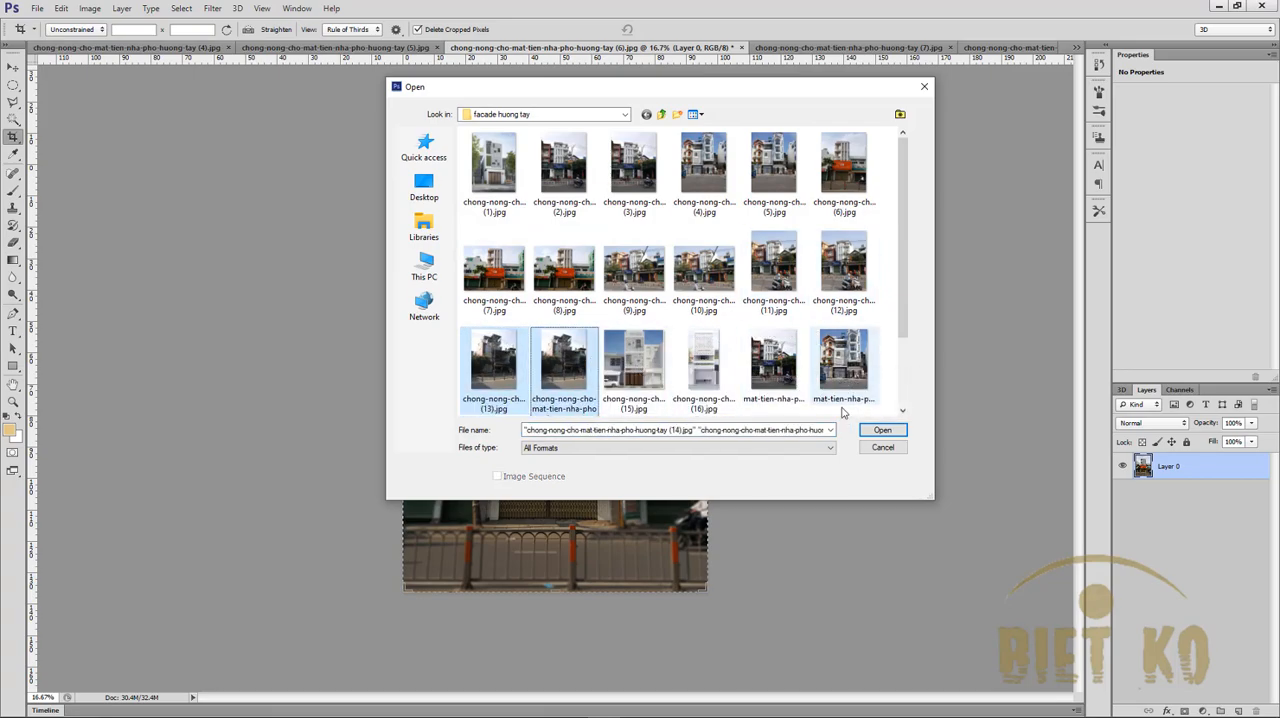
{"action": "left_click", "coordinate": [881, 430]}
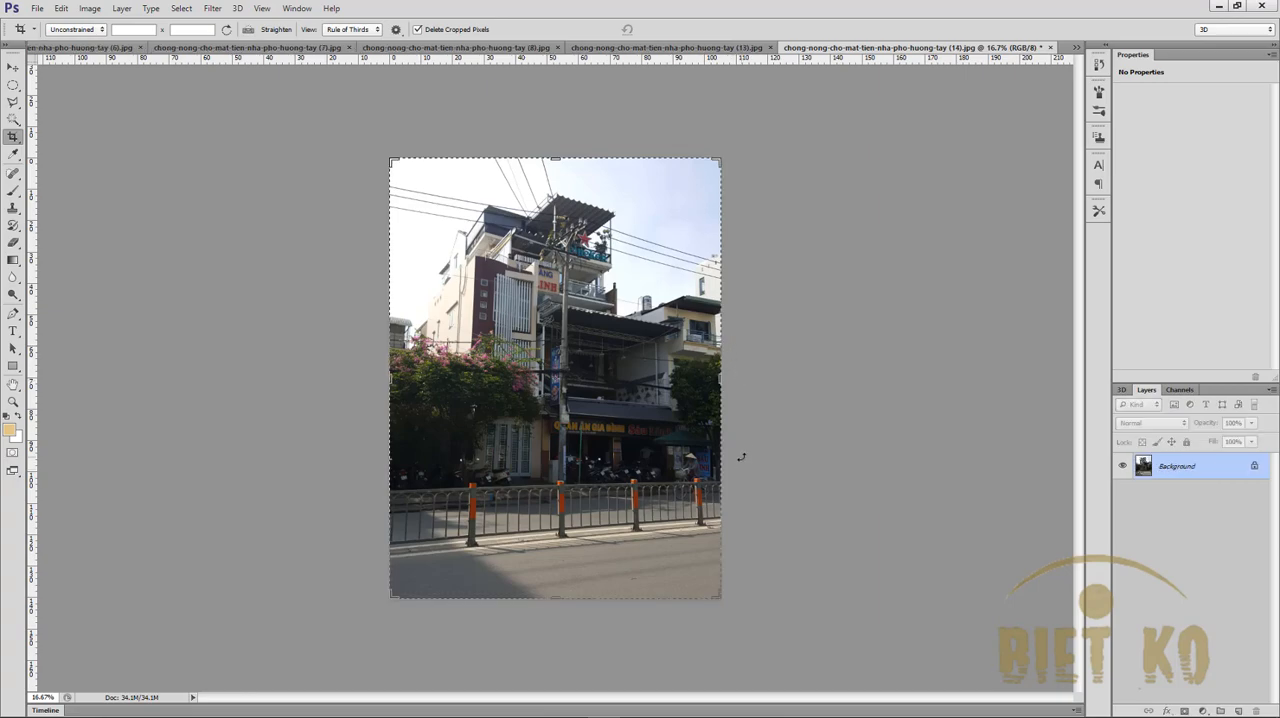
{"action": "left_click", "coordinate": [687, 48]}
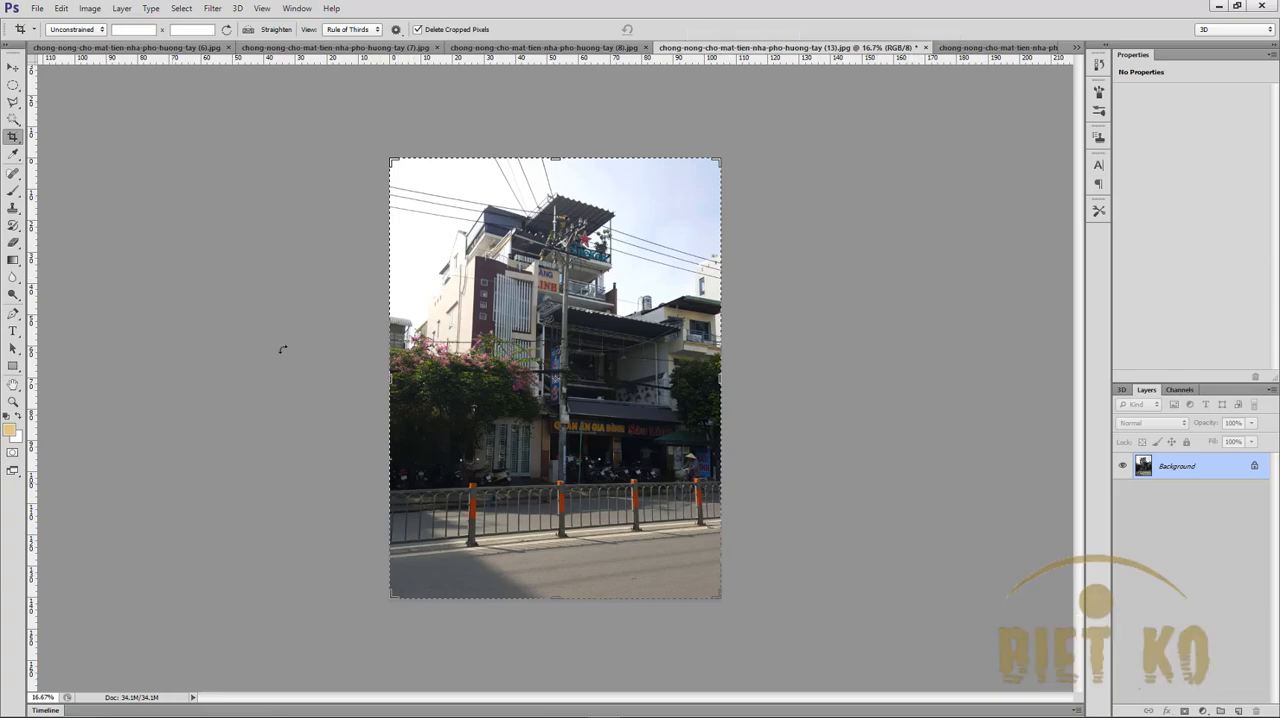
- Crop facade photo (13) to about 84 cm wide, cutting off the road, the neighbouring building and a thin strip of sky
{"action": "left_click", "coordinate": [1013, 48]}
{"action": "left_click", "coordinate": [716, 48]}
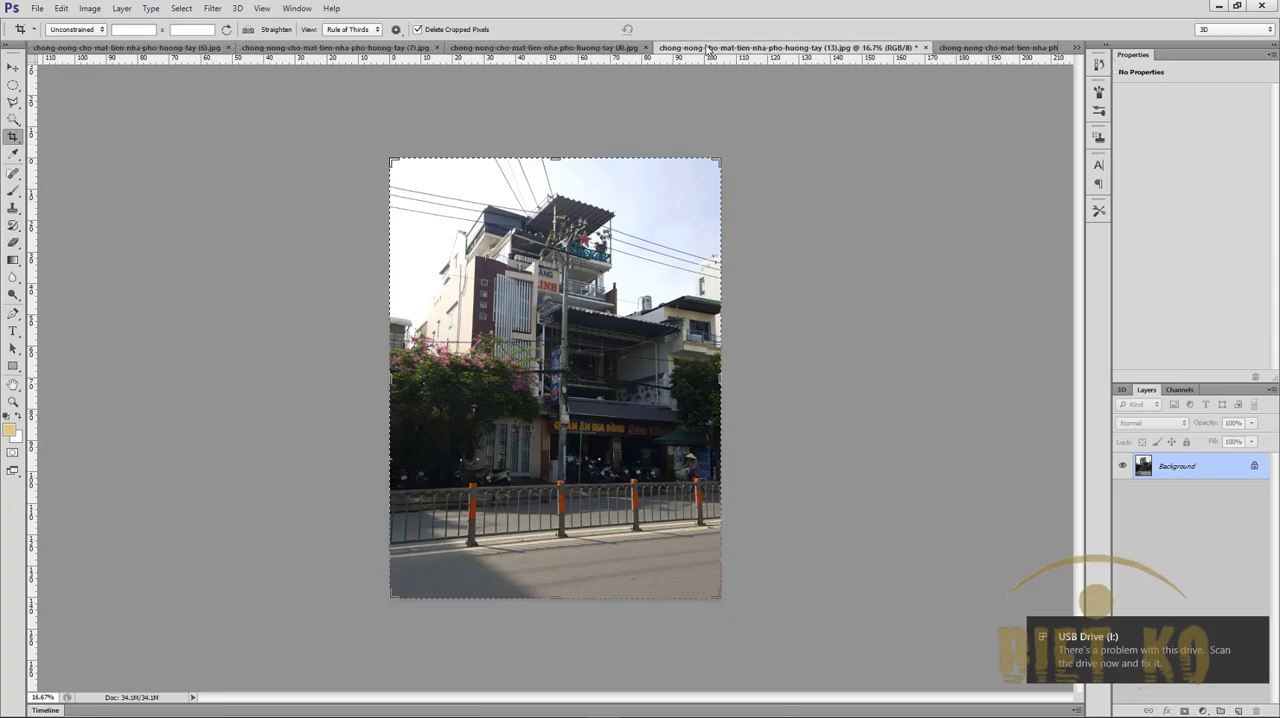
{"action": "scroll", "coordinate": [410, 374], "scroll_direction": "up", "scroll_amount": 2}
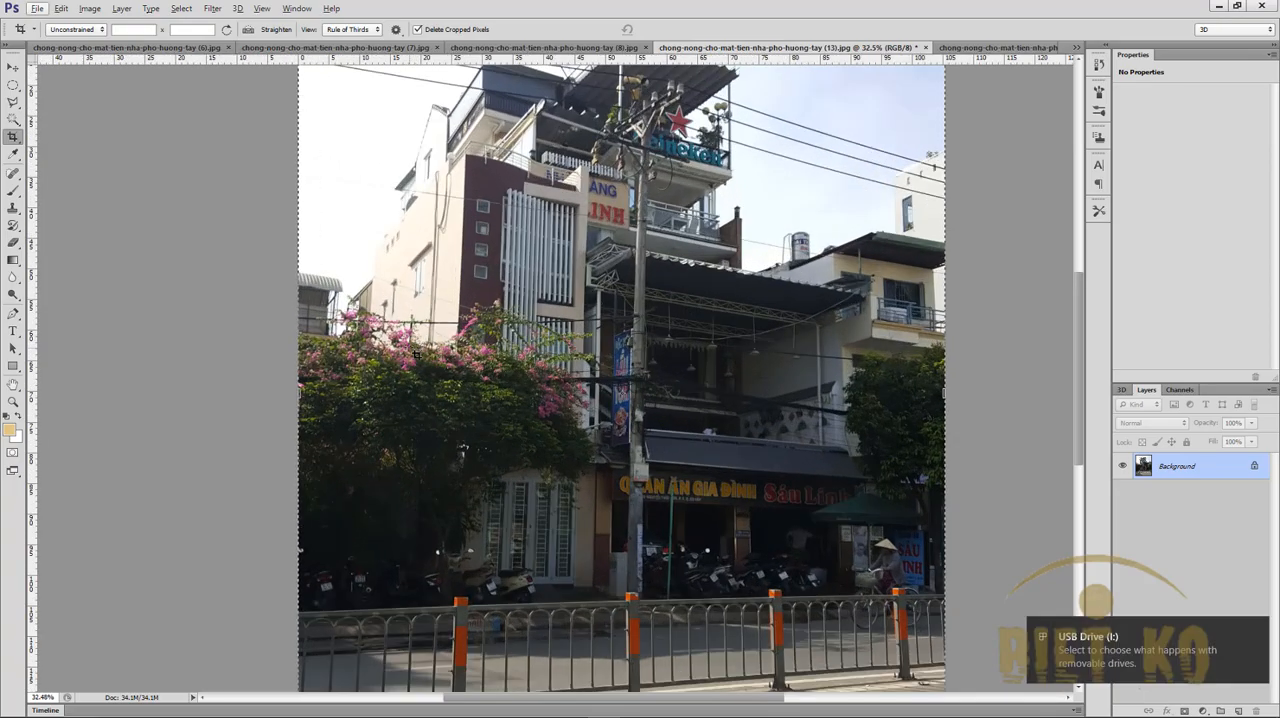
{"action": "scroll", "coordinate": [744, 482], "scroll_direction": "down", "scroll_amount": 2}
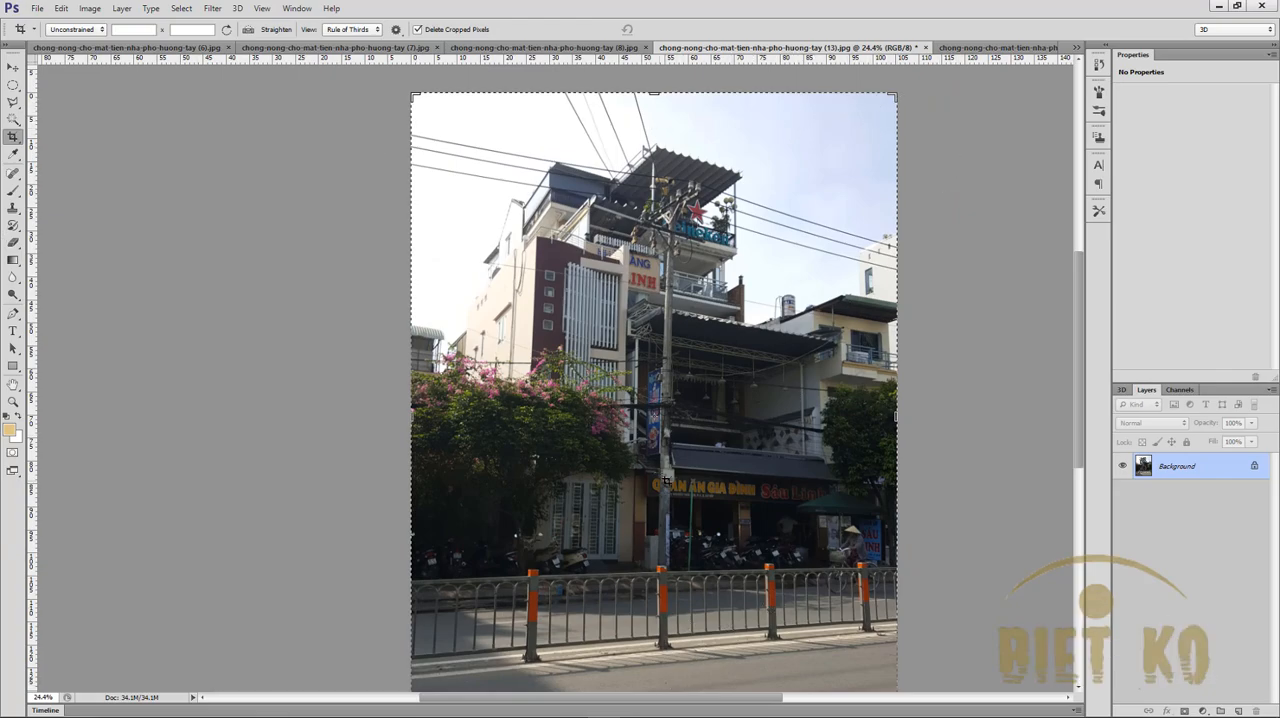
{"action": "scroll", "coordinate": [665, 486], "scroll_direction": "down", "scroll_amount": 1}
{"action": "left_click_drag", "start_coordinate": [567, 647], "coordinate": [567, 566]}
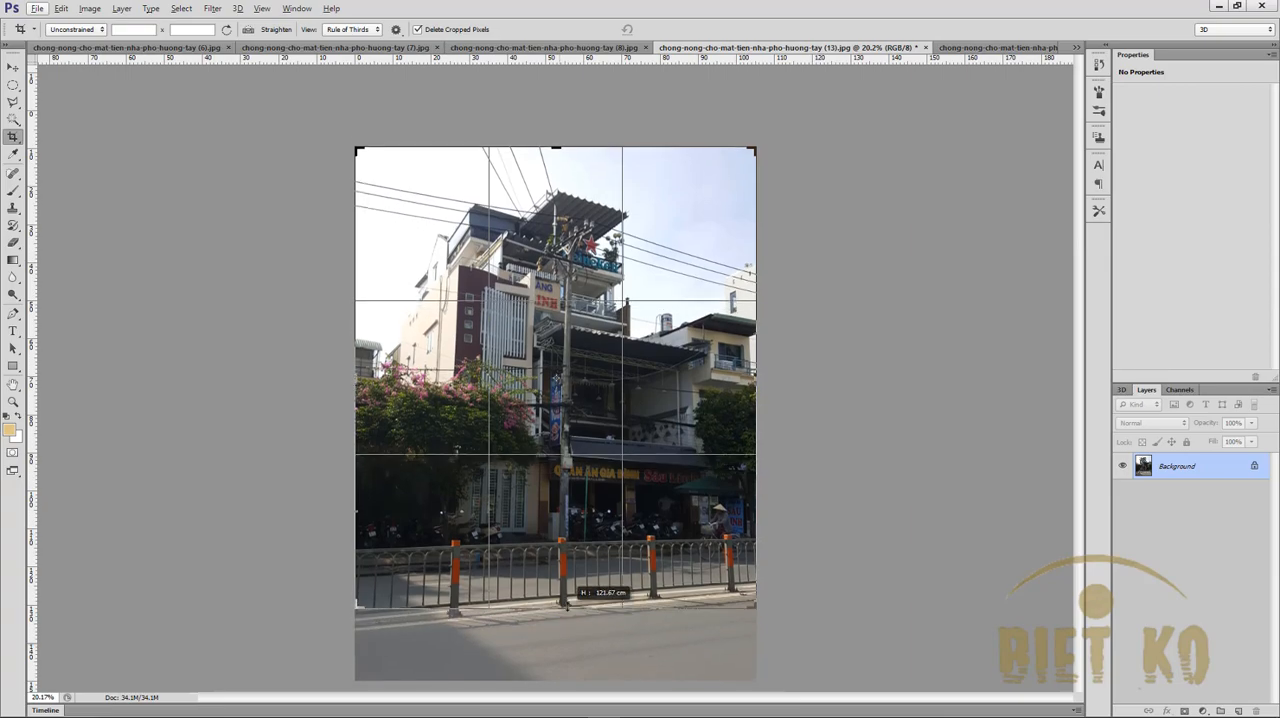
{"action": "left_click_drag", "start_coordinate": [762, 380], "coordinate": [678, 380]}
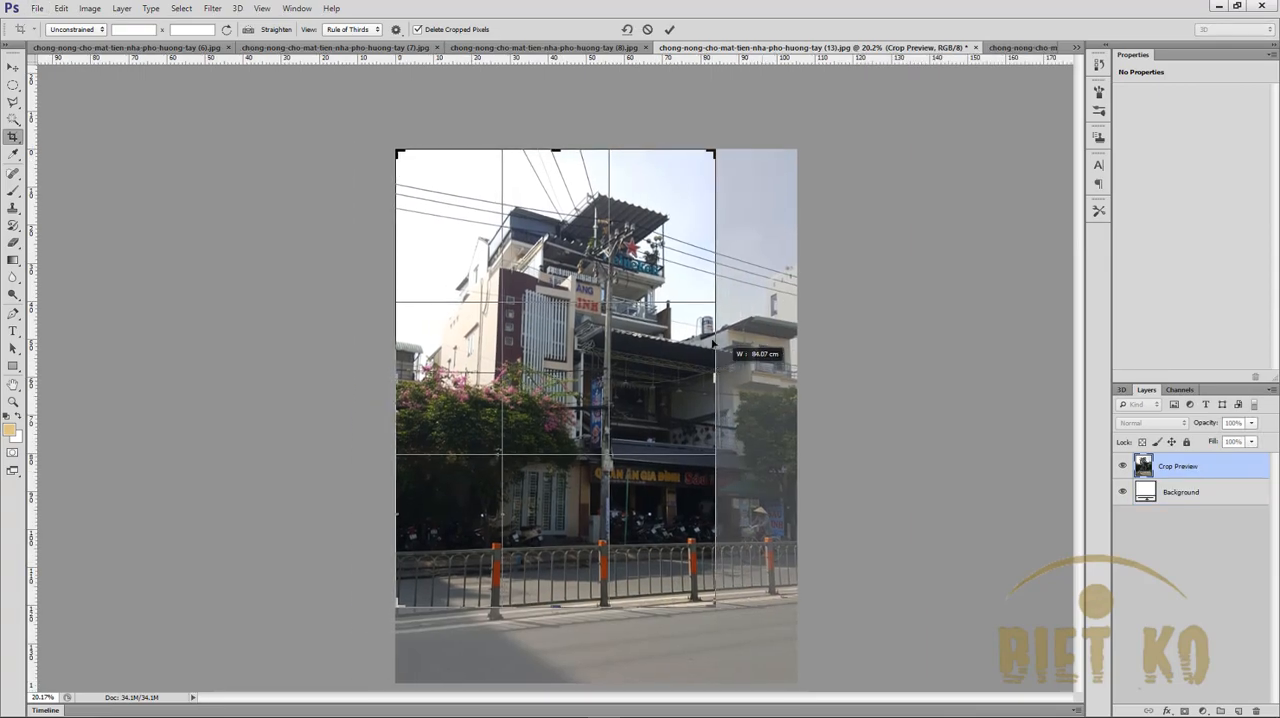
{"action": "left_click_drag", "start_coordinate": [560, 148], "coordinate": [564, 155]}
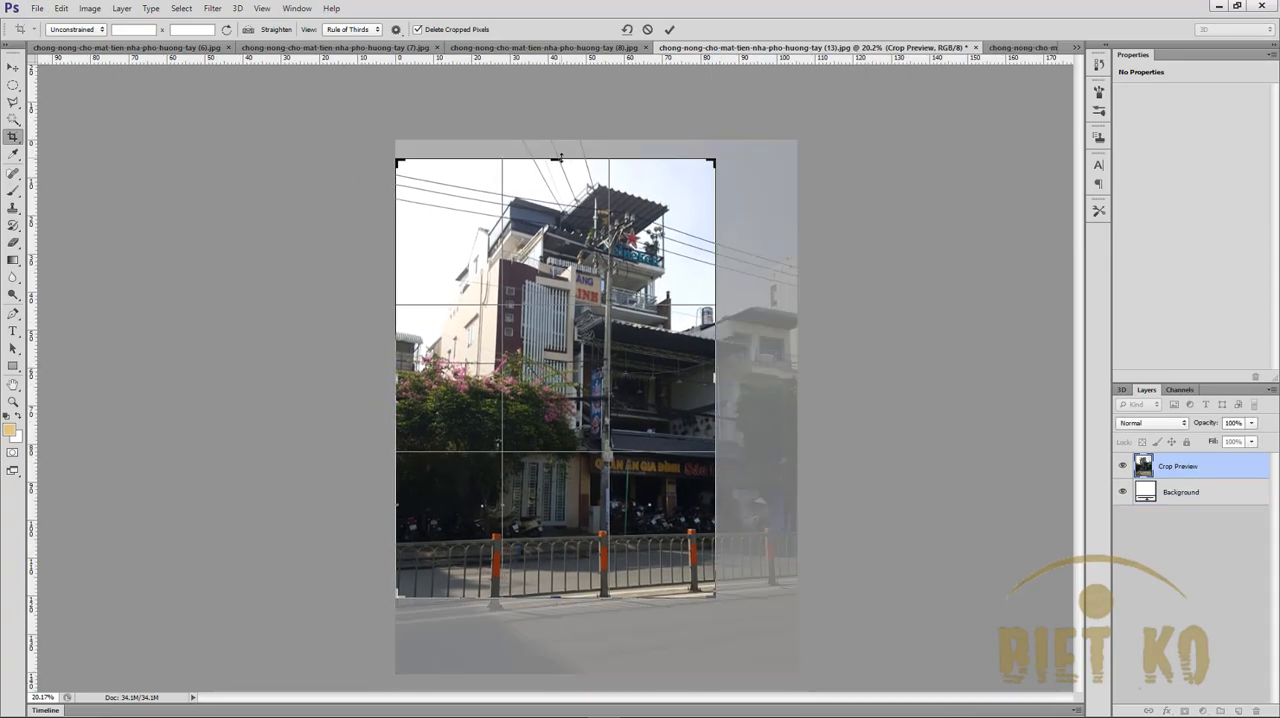
{"action": "key", "text": "Return"}
{"action": "key", "text": "ctrl+0"}
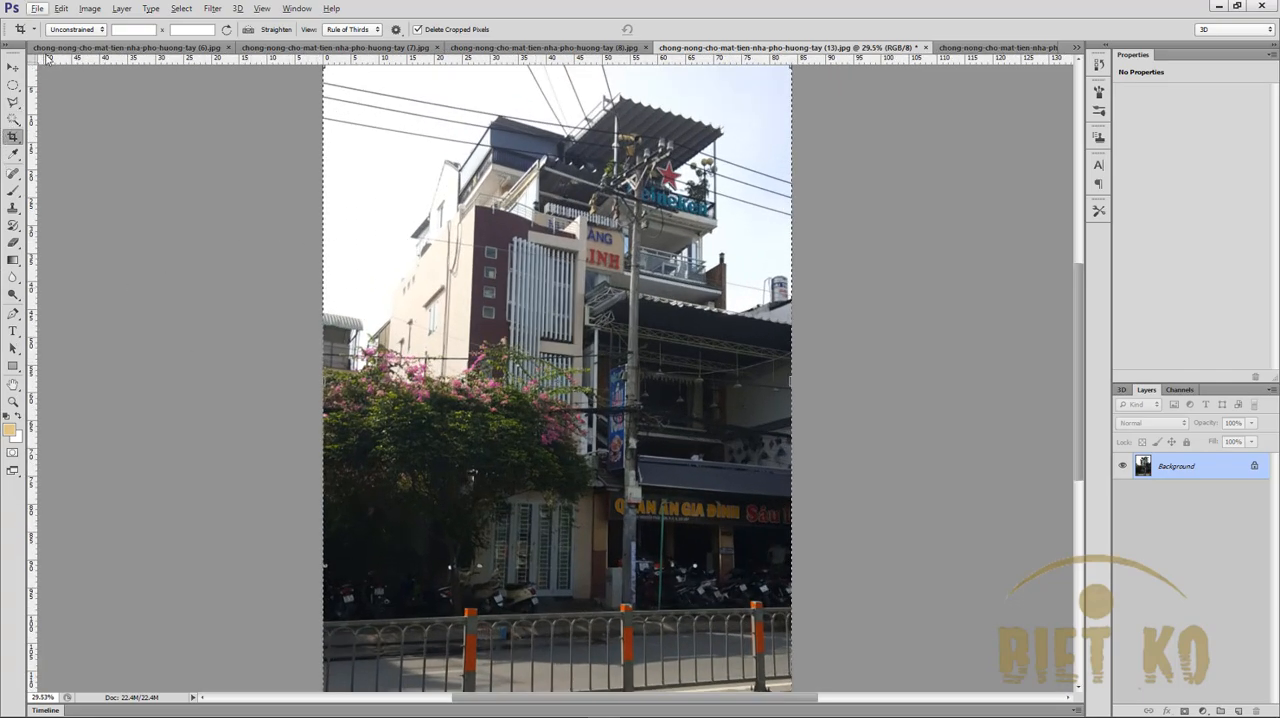
- Apply the plain Blur filter to the cropped photo
{"action": "left_click", "coordinate": [212, 9]}
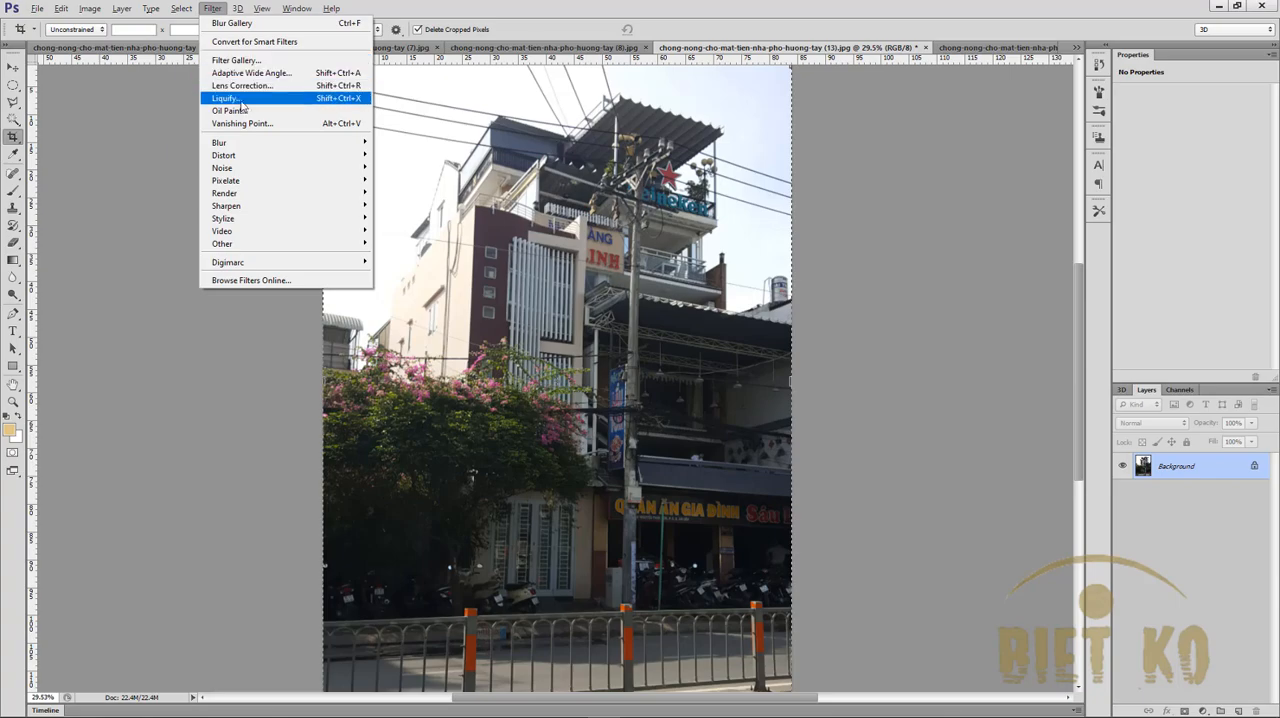
{"action": "mouse_move", "coordinate": [253, 147]}
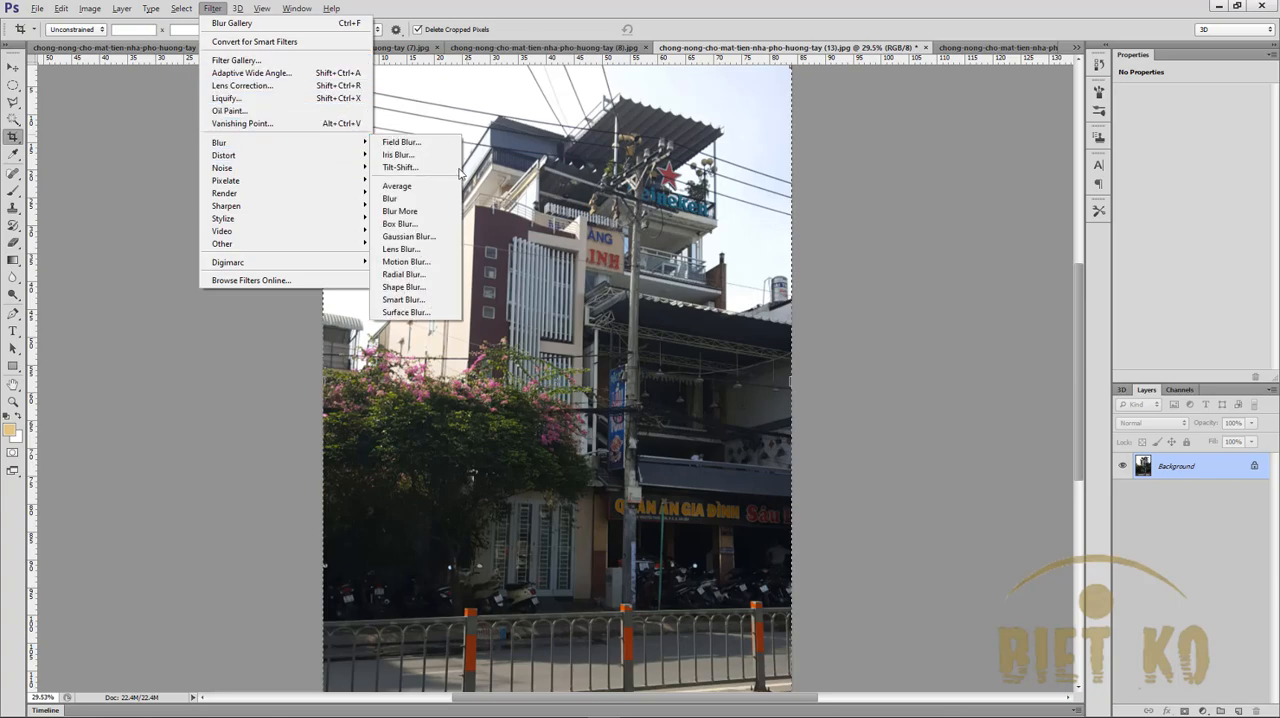
{"action": "left_click", "coordinate": [414, 202]}
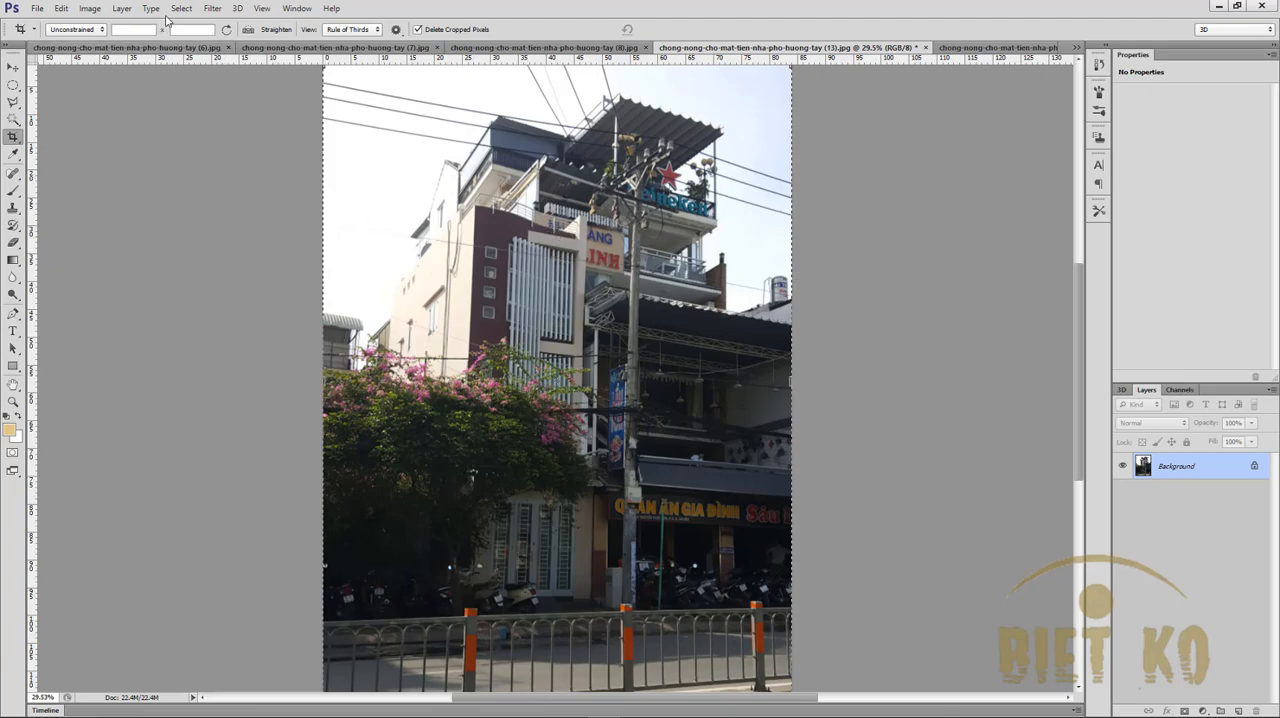
- Start an Iris Blur on the photo and set its blur amount to 15 px
{"action": "left_click", "coordinate": [178, 9]}
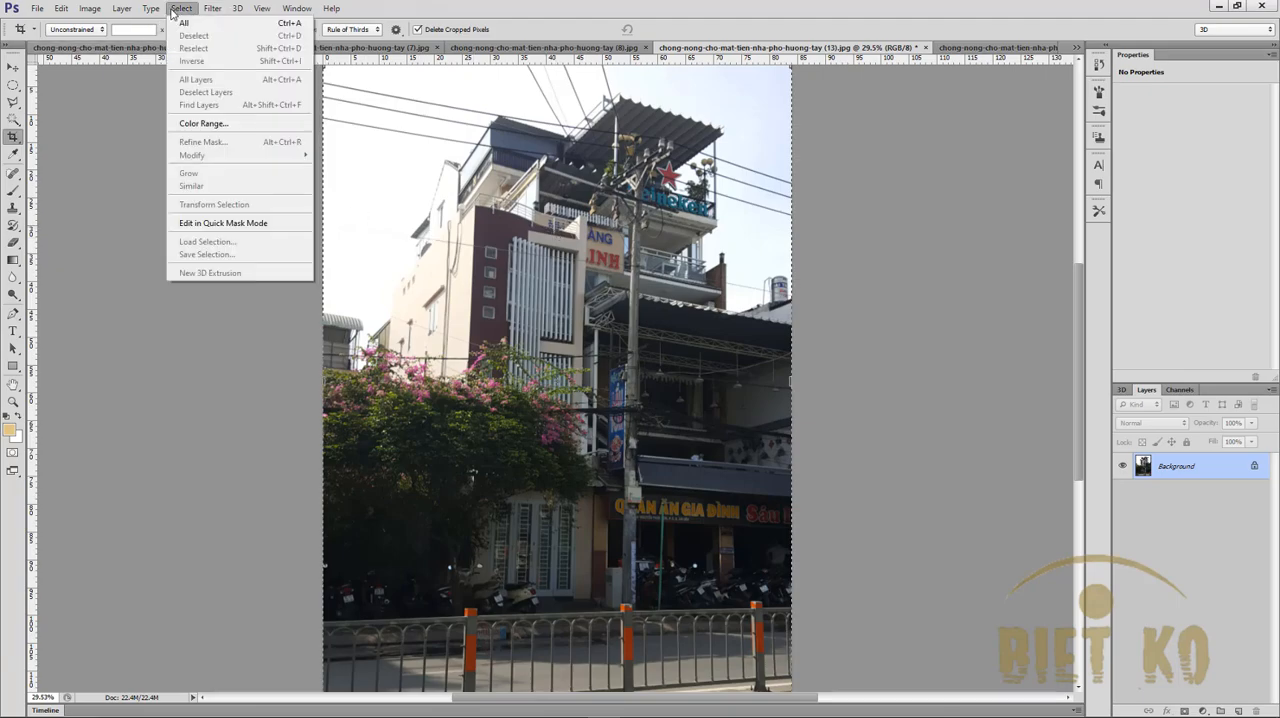
{"action": "mouse_move", "coordinate": [213, 9]}
{"action": "mouse_move", "coordinate": [253, 142]}
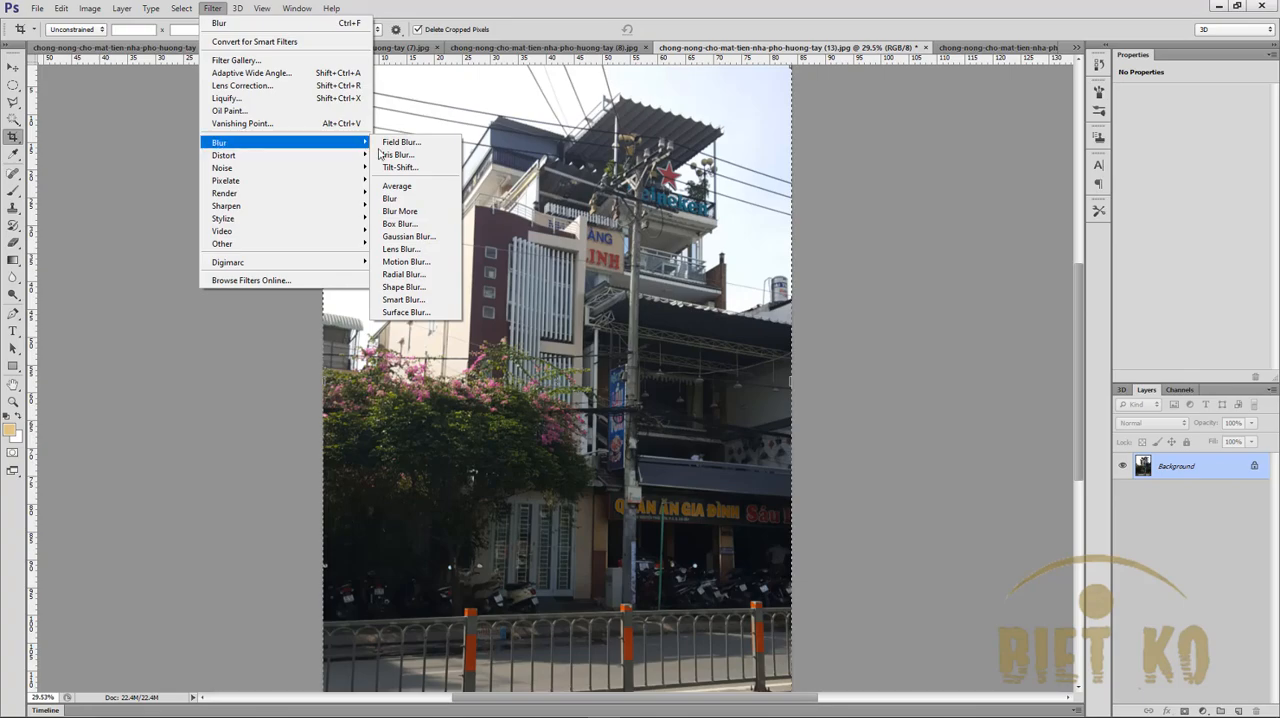
{"action": "left_click", "coordinate": [420, 153]}
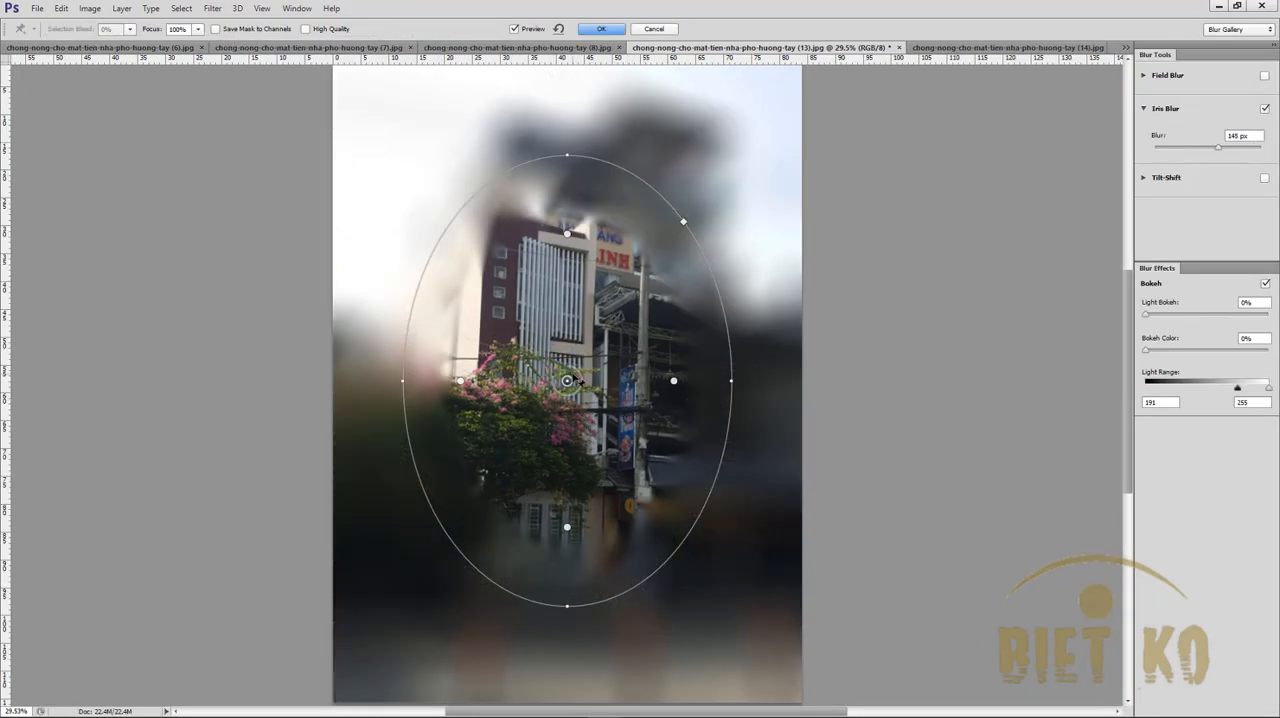
{"action": "left_click", "coordinate": [1253, 135]}
{"action": "type", "text": "15"}
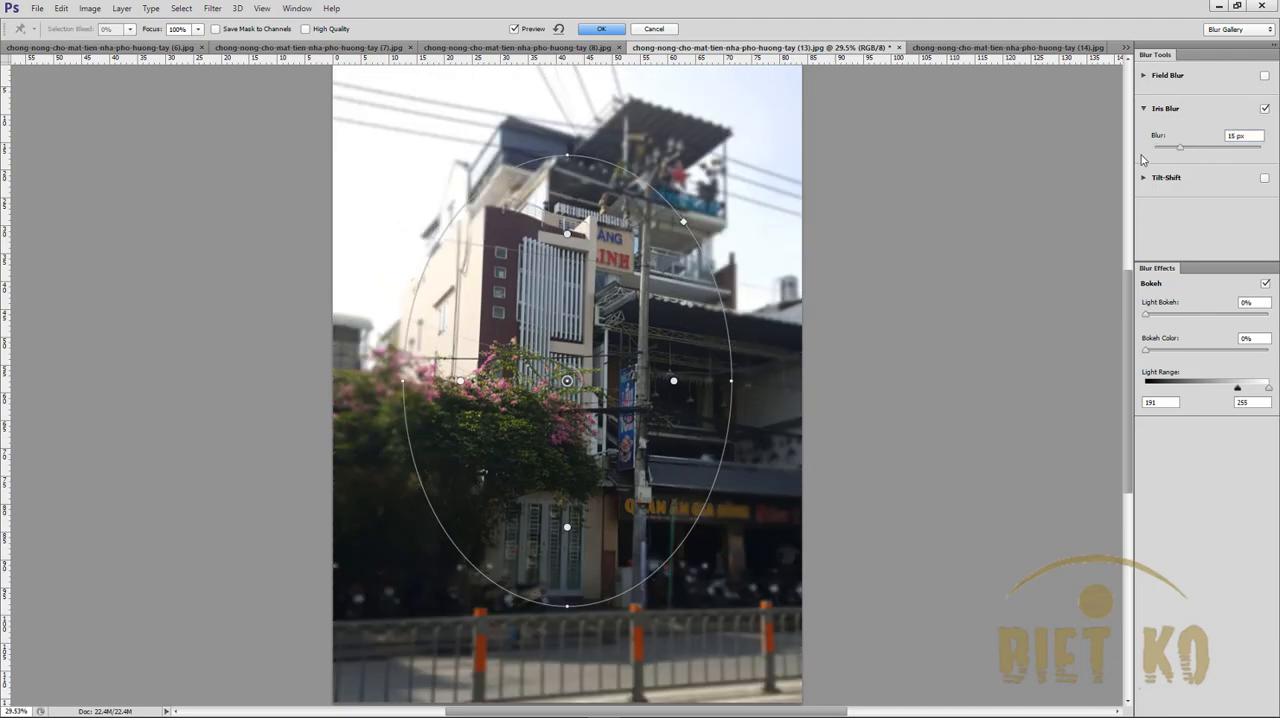
{"action": "left_click_drag", "start_coordinate": [576, 392], "coordinate": [545, 418]}
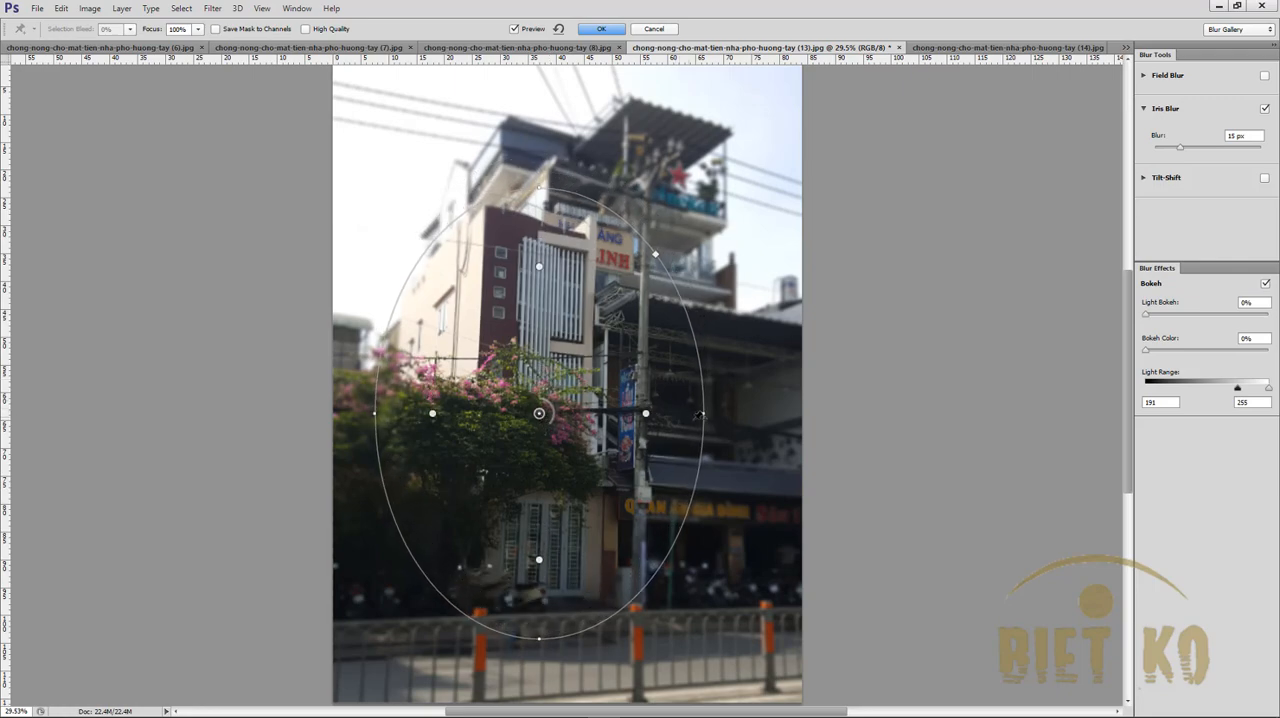
{"action": "left_click_drag", "start_coordinate": [703, 413], "coordinate": [690, 411]}
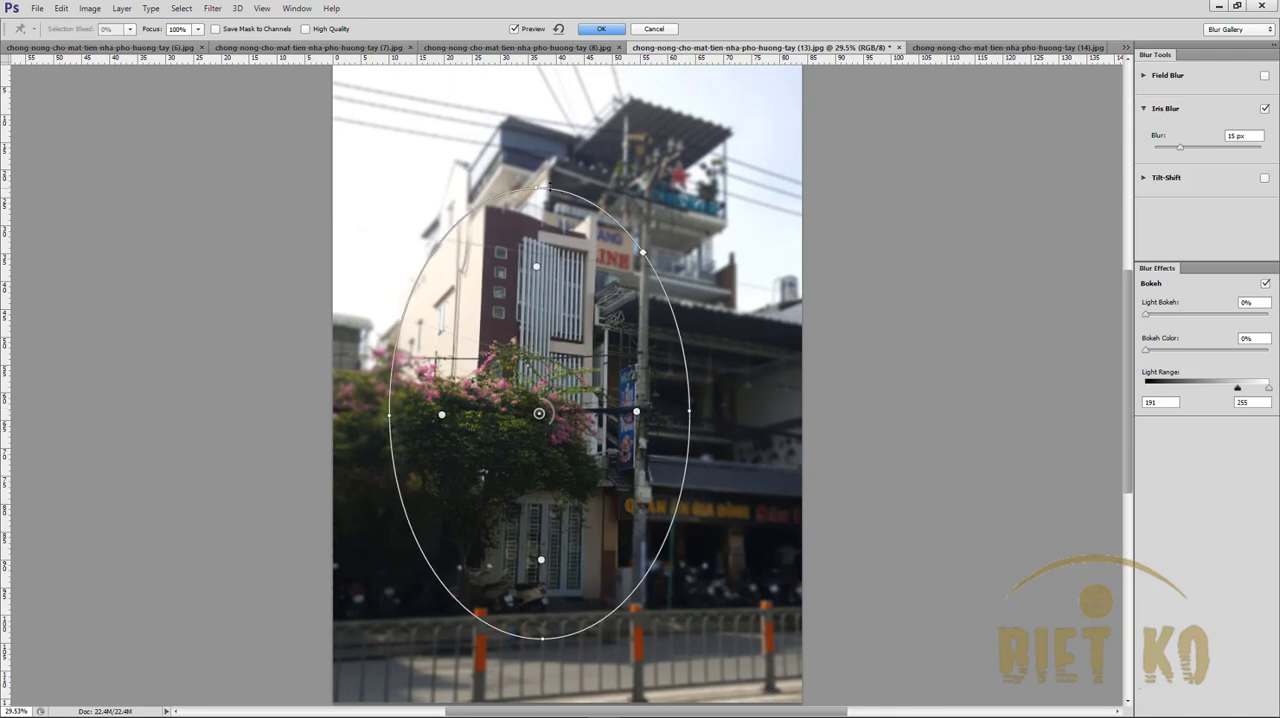
{"action": "left_click_drag", "start_coordinate": [526, 233], "coordinate": [504, 223]}
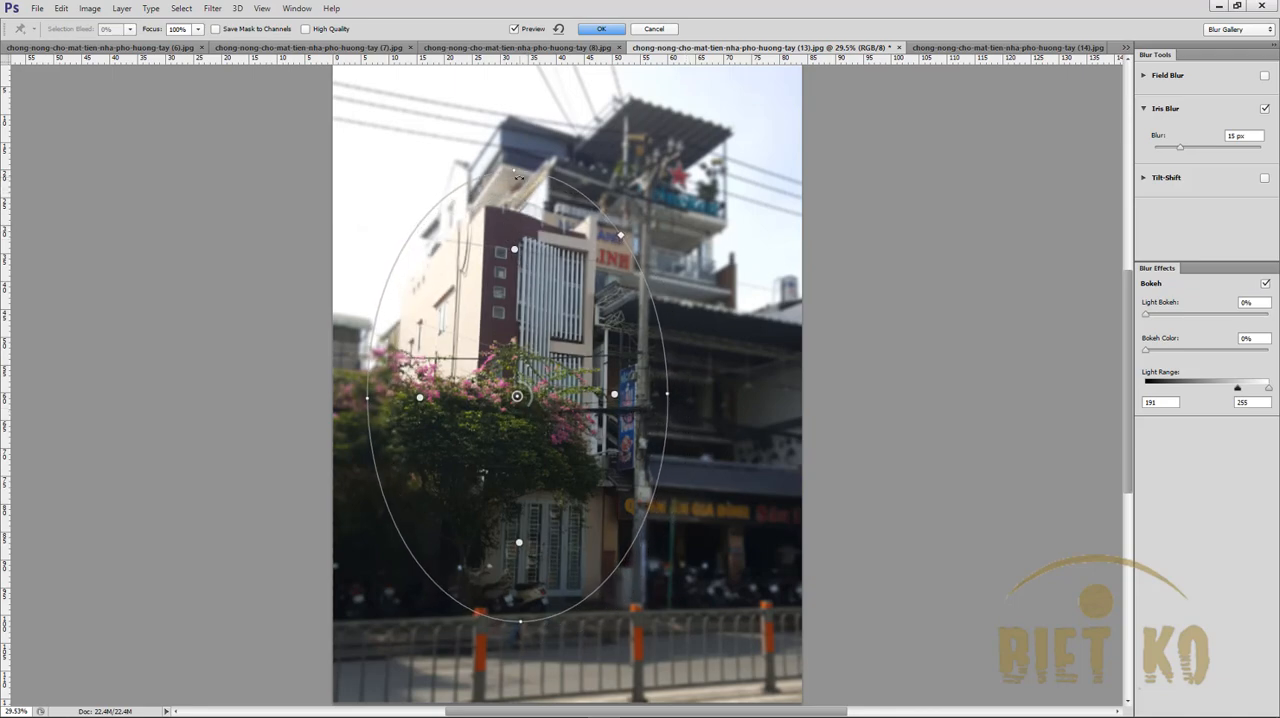
{"action": "left_click_drag", "start_coordinate": [513, 172], "coordinate": [519, 155]}
{"action": "mouse_move", "coordinate": [512, 262]}
{"action": "left_mouse_down"}
{"action": "mouse_move", "coordinate": [512, 284]}
{"action": "mouse_move", "coordinate": [510, 268]}
{"action": "left_mouse_up"}
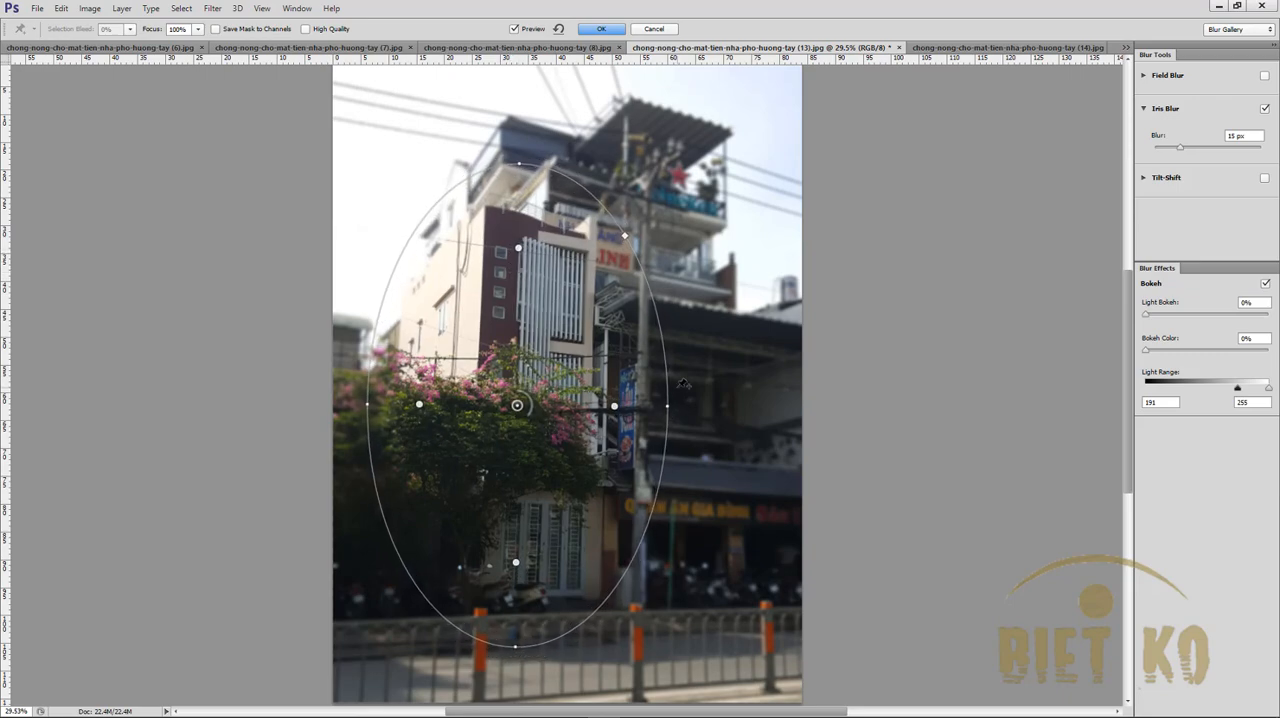
{"action": "left_click_drag", "start_coordinate": [668, 409], "coordinate": [655, 411]}
{"action": "left_click_drag", "start_coordinate": [565, 488], "coordinate": [574, 484]}
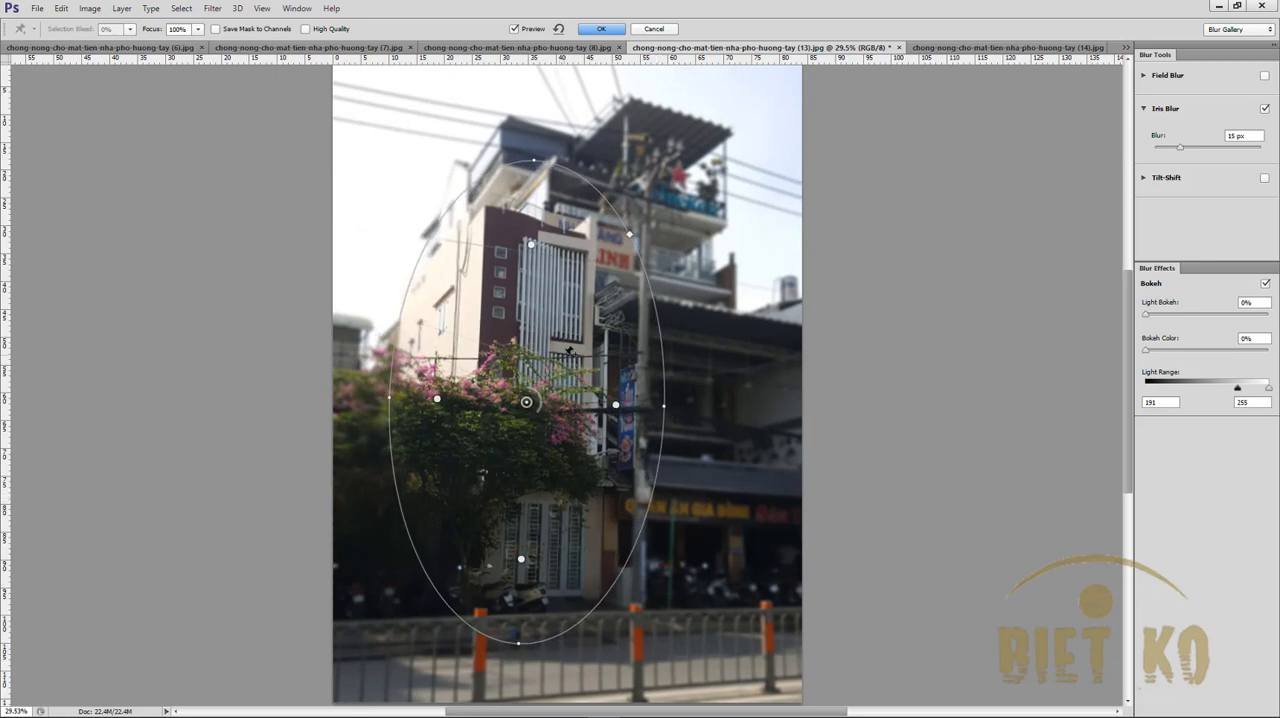
{"action": "left_click", "coordinate": [567, 335]}
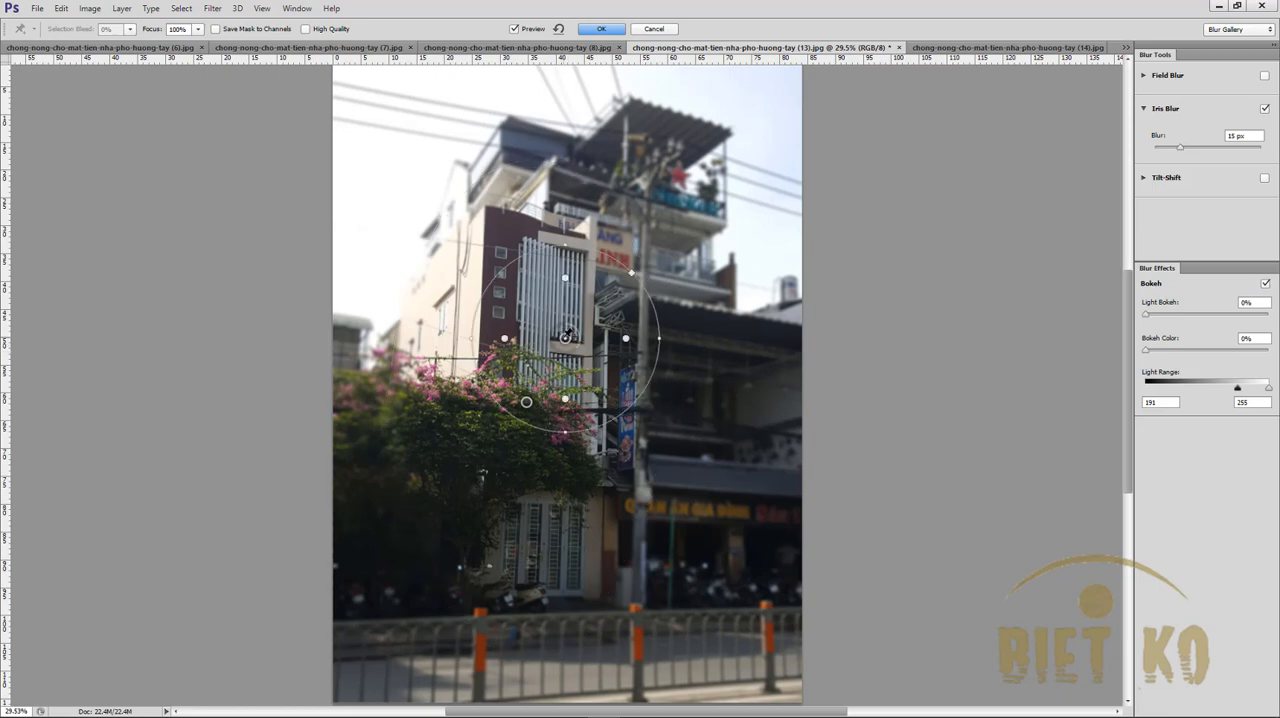
{"action": "key", "text": "Escape"}
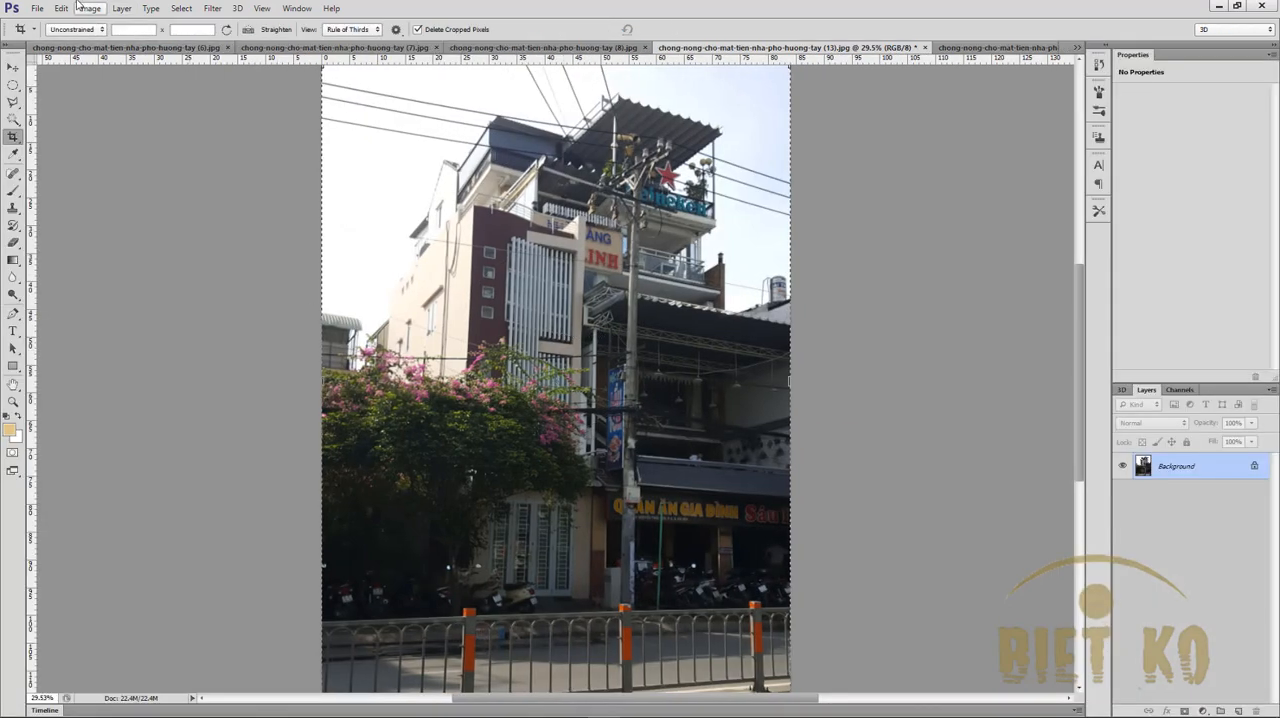
{"action": "left_click", "coordinate": [212, 8]}
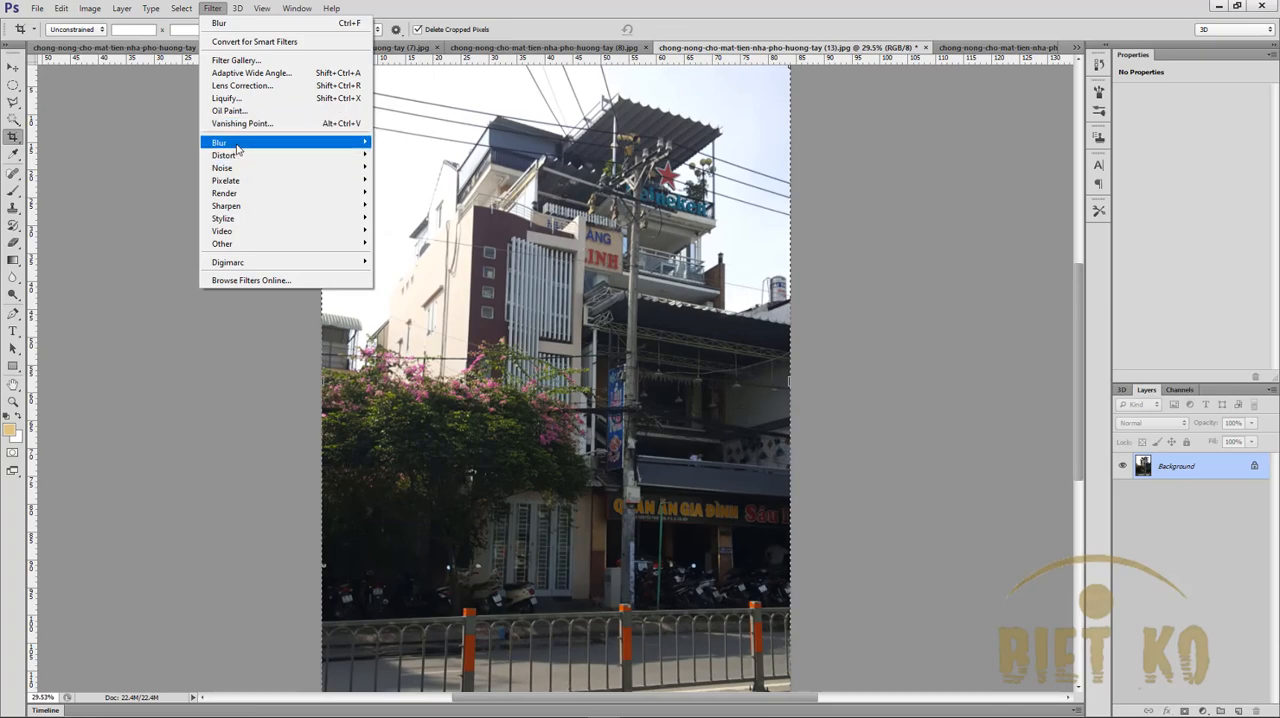
{"action": "left_click", "coordinate": [400, 155]}
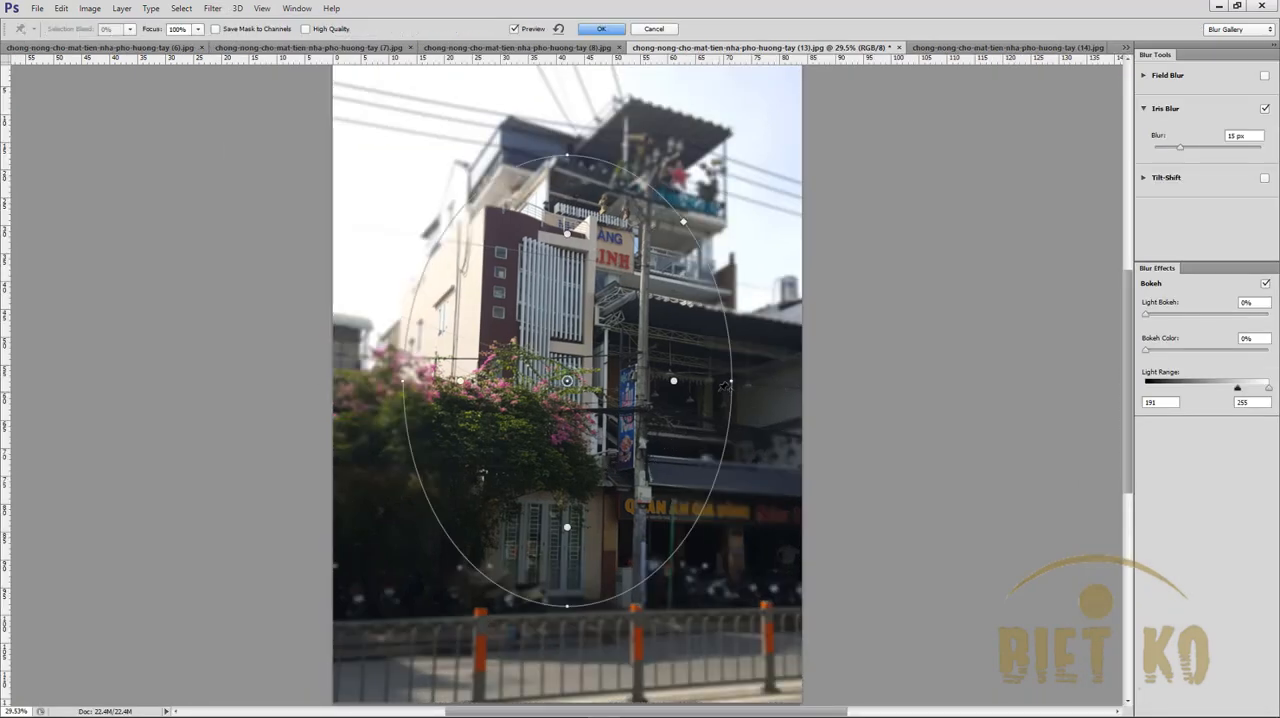
{"action": "left_click_drag", "start_coordinate": [567, 381], "coordinate": [542, 402]}
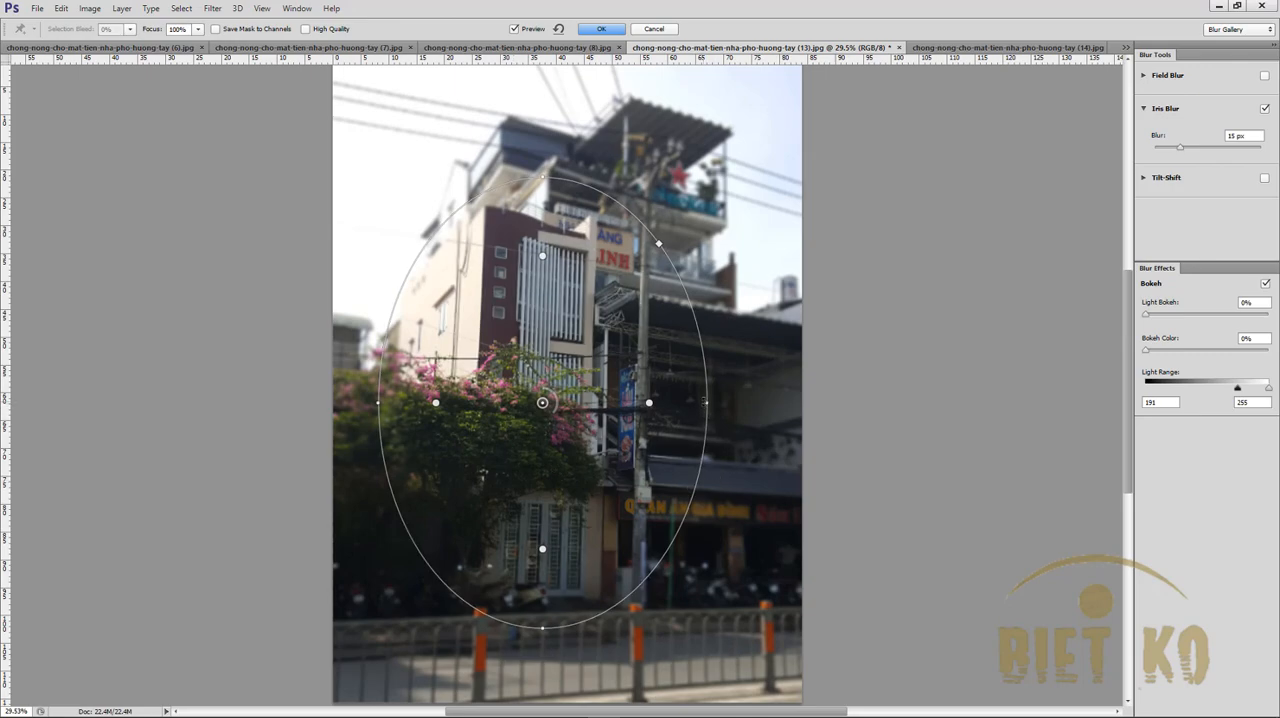
{"action": "left_click_drag", "start_coordinate": [707, 402], "coordinate": [673, 398]}
{"action": "left_click_drag", "start_coordinate": [542, 402], "coordinate": [520, 398]}
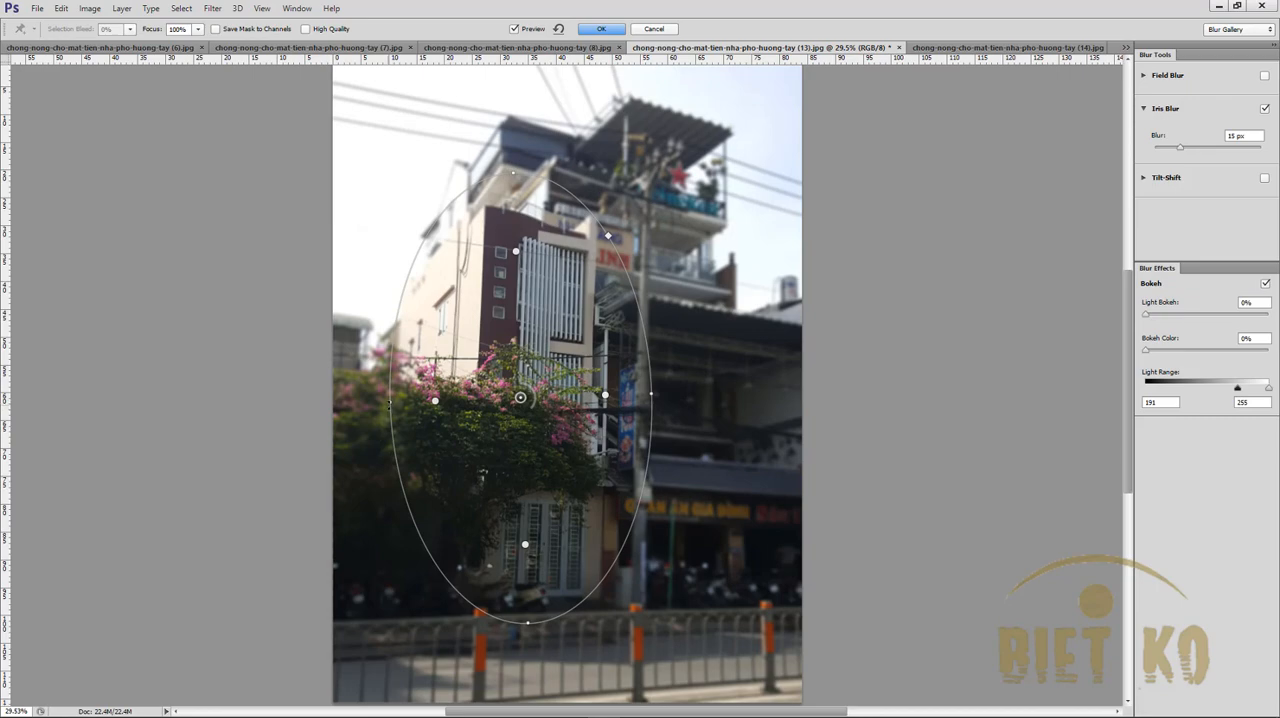
{"action": "left_click_drag", "start_coordinate": [391, 401], "coordinate": [373, 400]}
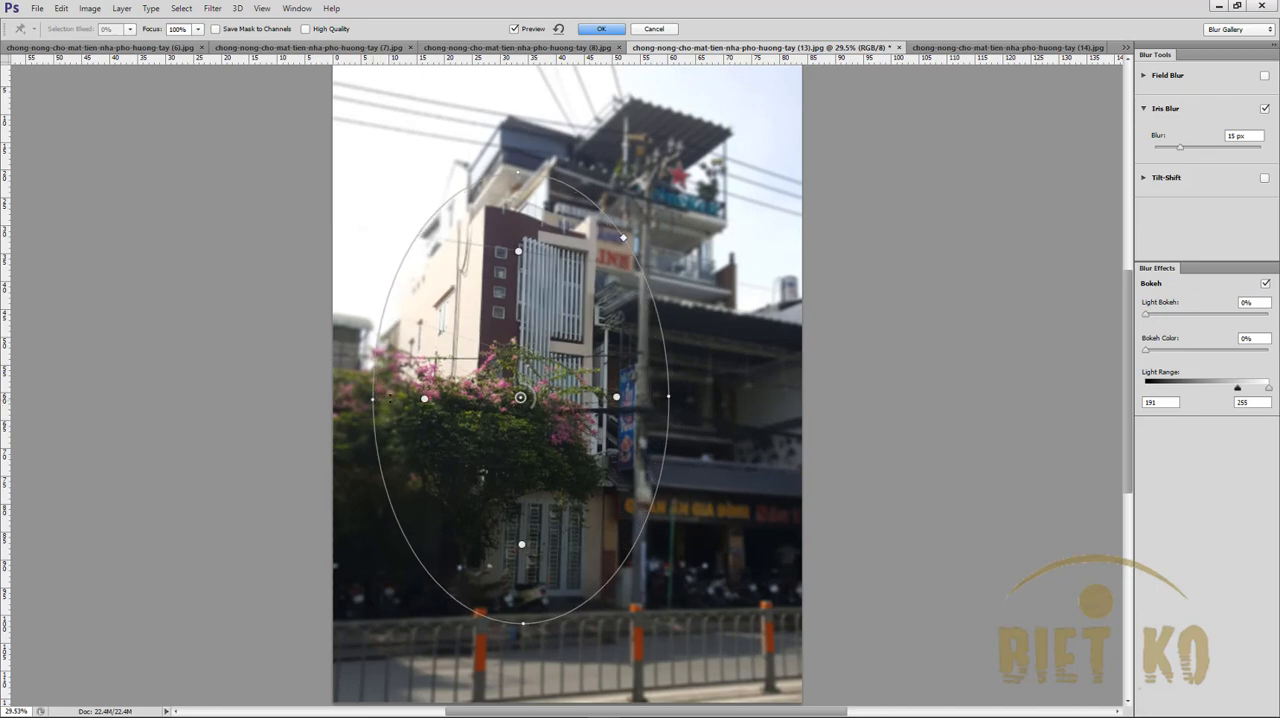
{"action": "key", "text": "Escape"}
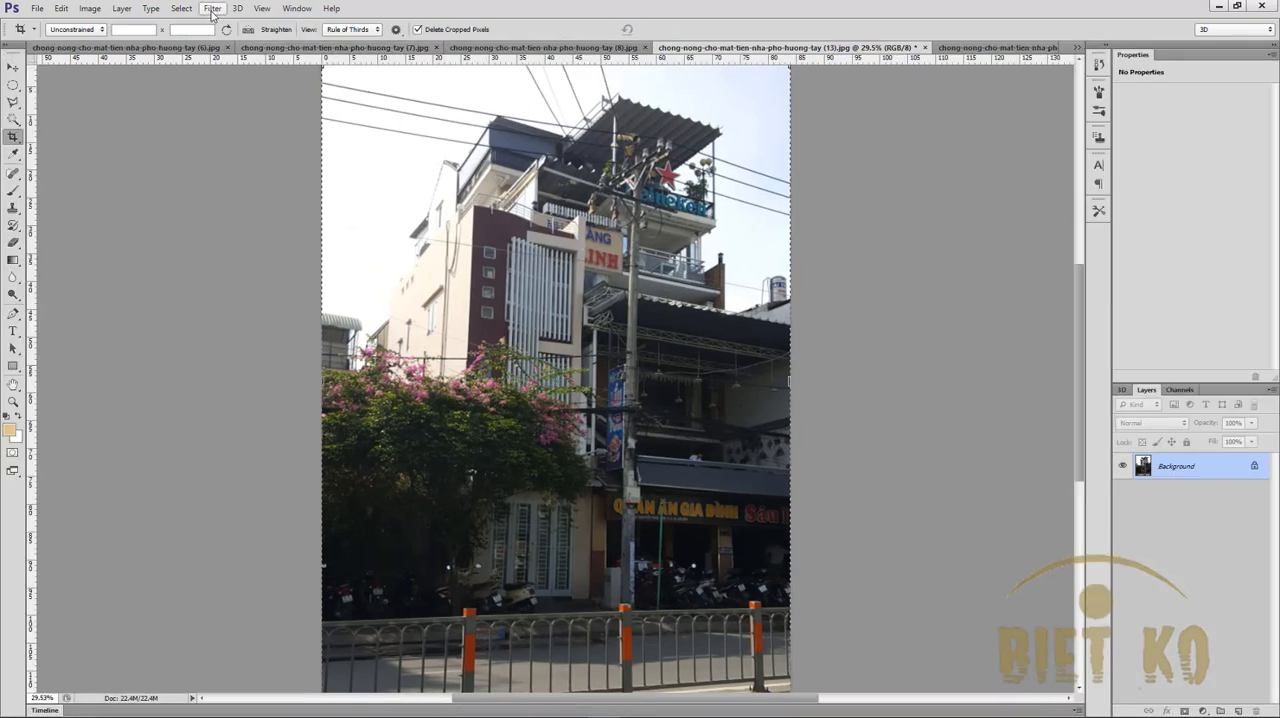
- Apply a 15 px Iris Blur with the ellipse moved, narrowed and stretched taller to keep the townhouse with the white slats and its gate in focus
{"action": "left_click", "coordinate": [212, 8]}
{"action": "mouse_move", "coordinate": [354, 148]}
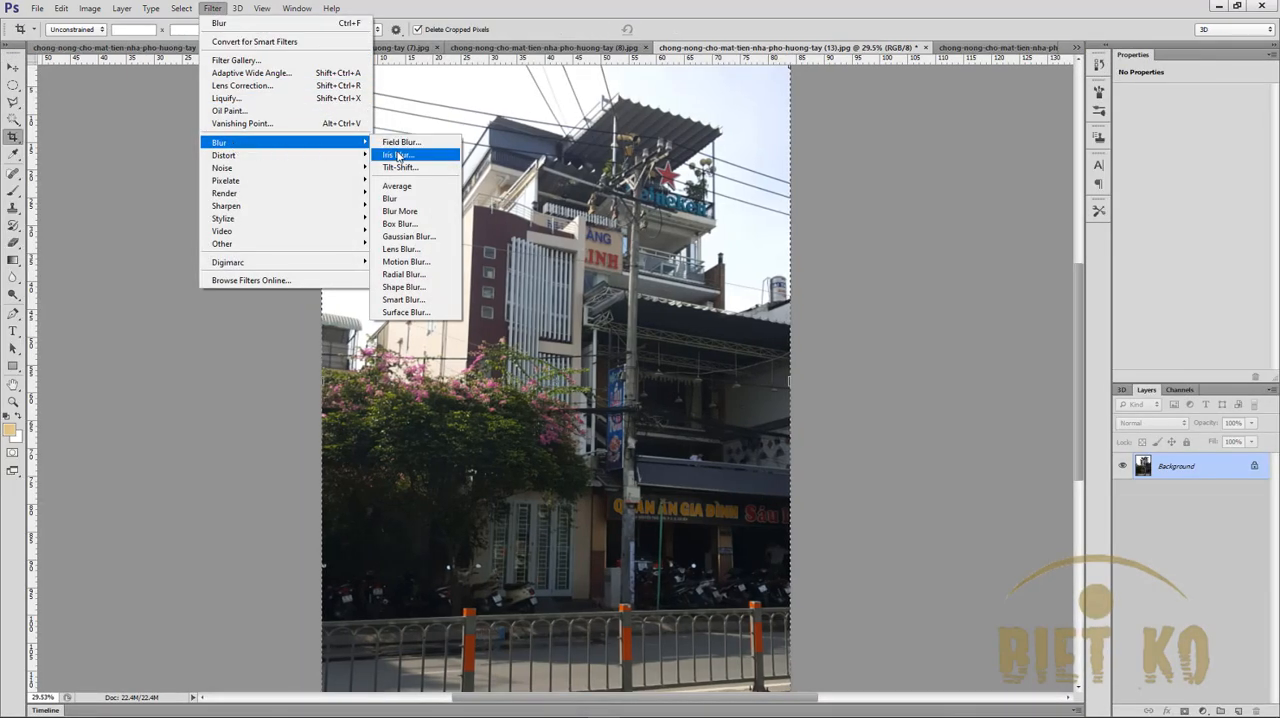
{"action": "left_click", "coordinate": [397, 154]}
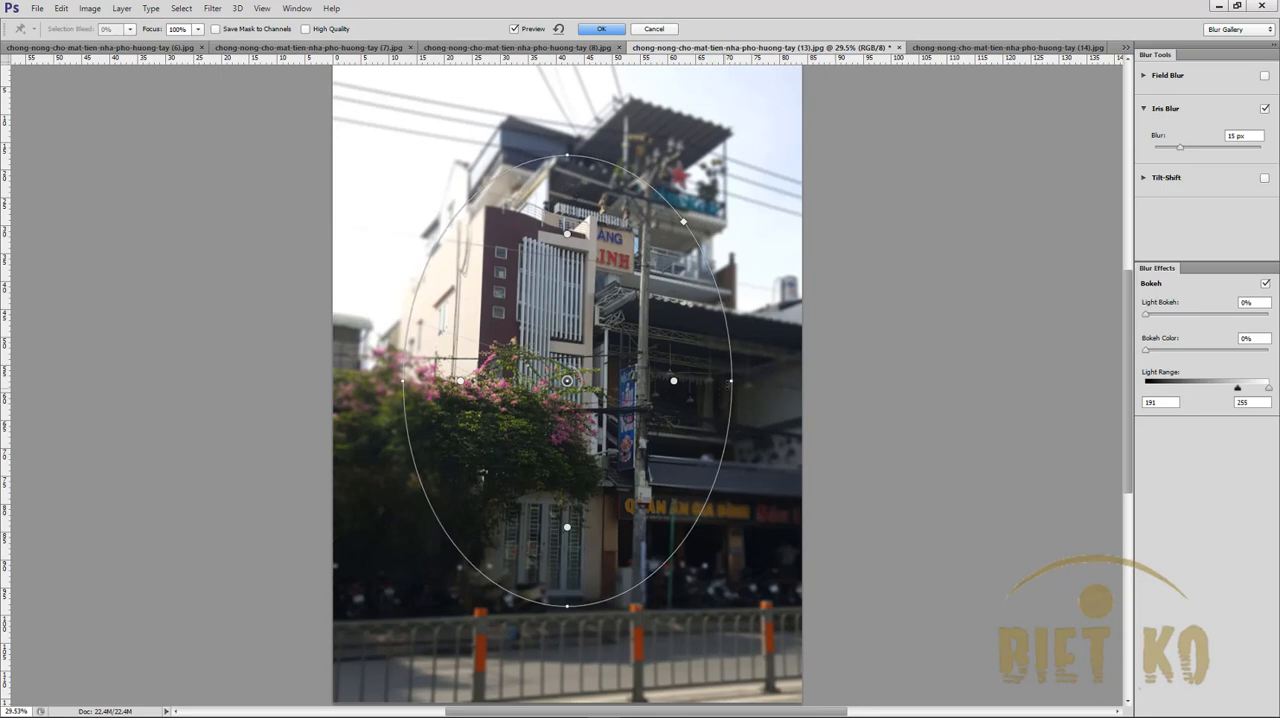
{"action": "left_click_drag", "start_coordinate": [731, 381], "coordinate": [698, 382]}
{"action": "left_click_drag", "start_coordinate": [536, 430], "coordinate": [516, 455]}
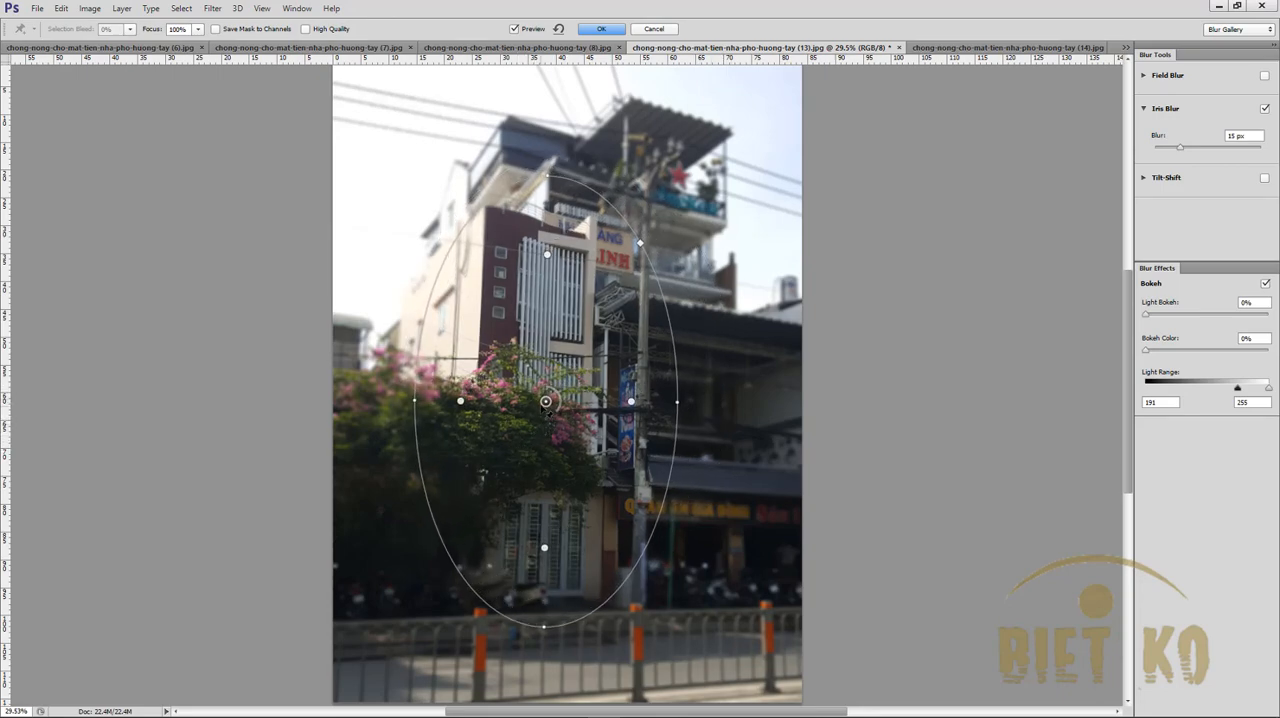
{"action": "left_click_drag", "start_coordinate": [546, 402], "coordinate": [536, 413]}
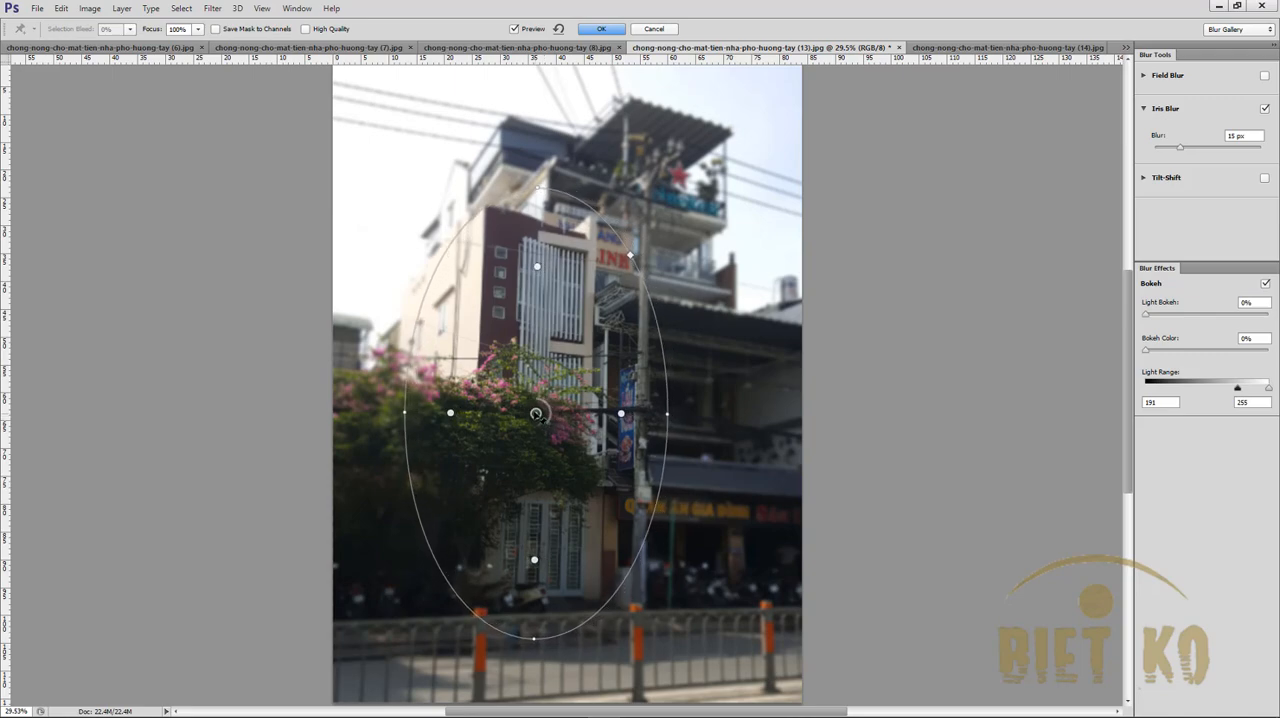
{"action": "left_click_drag", "start_coordinate": [537, 183], "coordinate": [537, 170]}
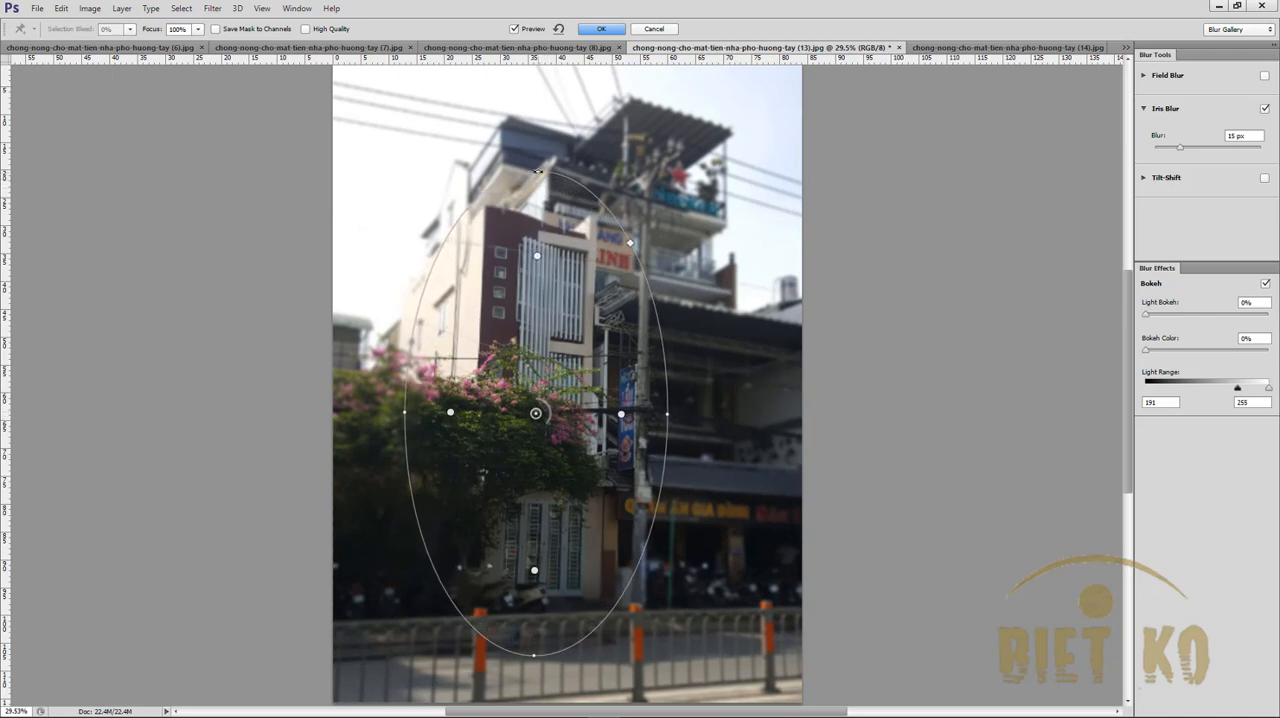
{"action": "left_click_drag", "start_coordinate": [667, 411], "coordinate": [678, 409]}
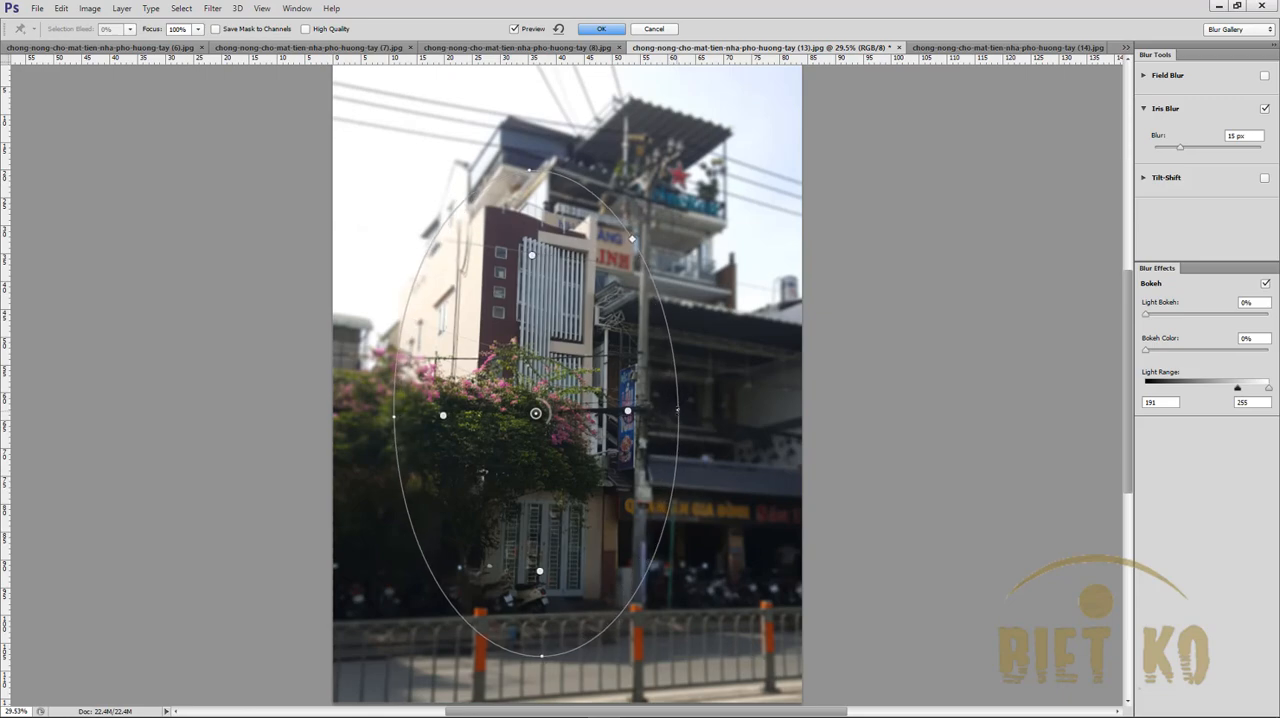
{"action": "key", "text": "Return"}
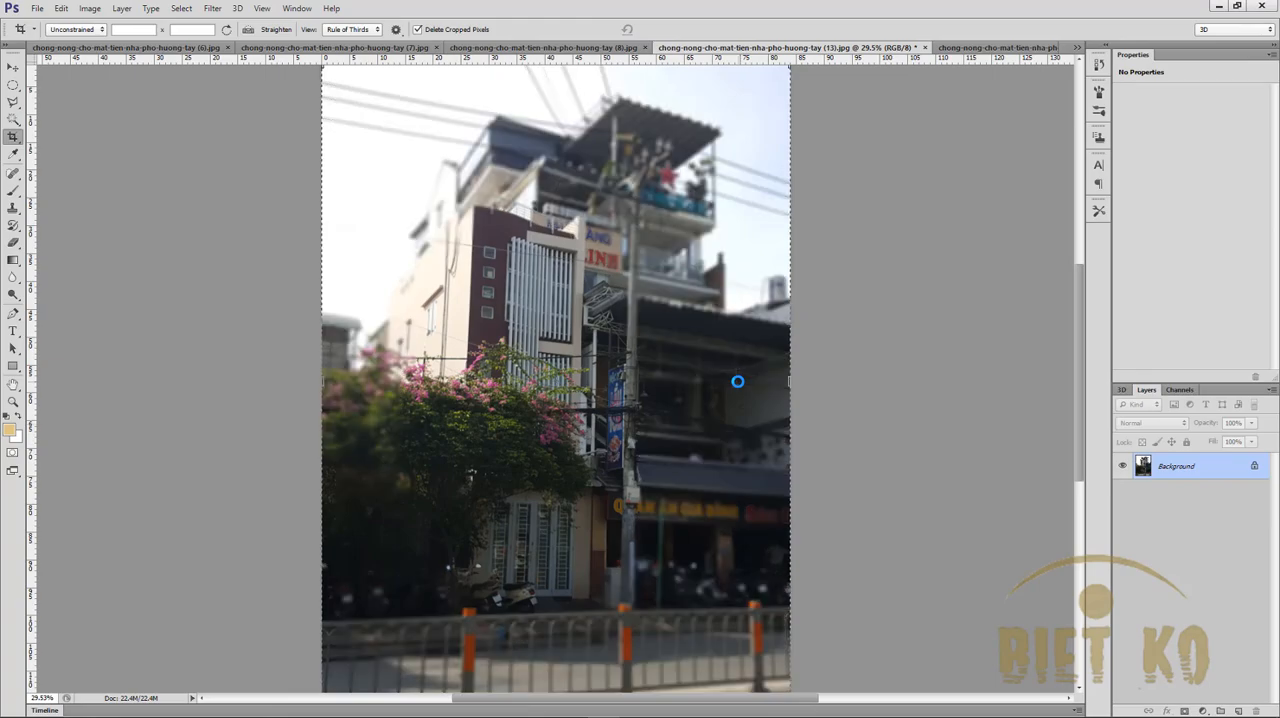
{"action": "scroll", "coordinate": [718, 395], "scroll_direction": "down", "scroll_amount": 2}
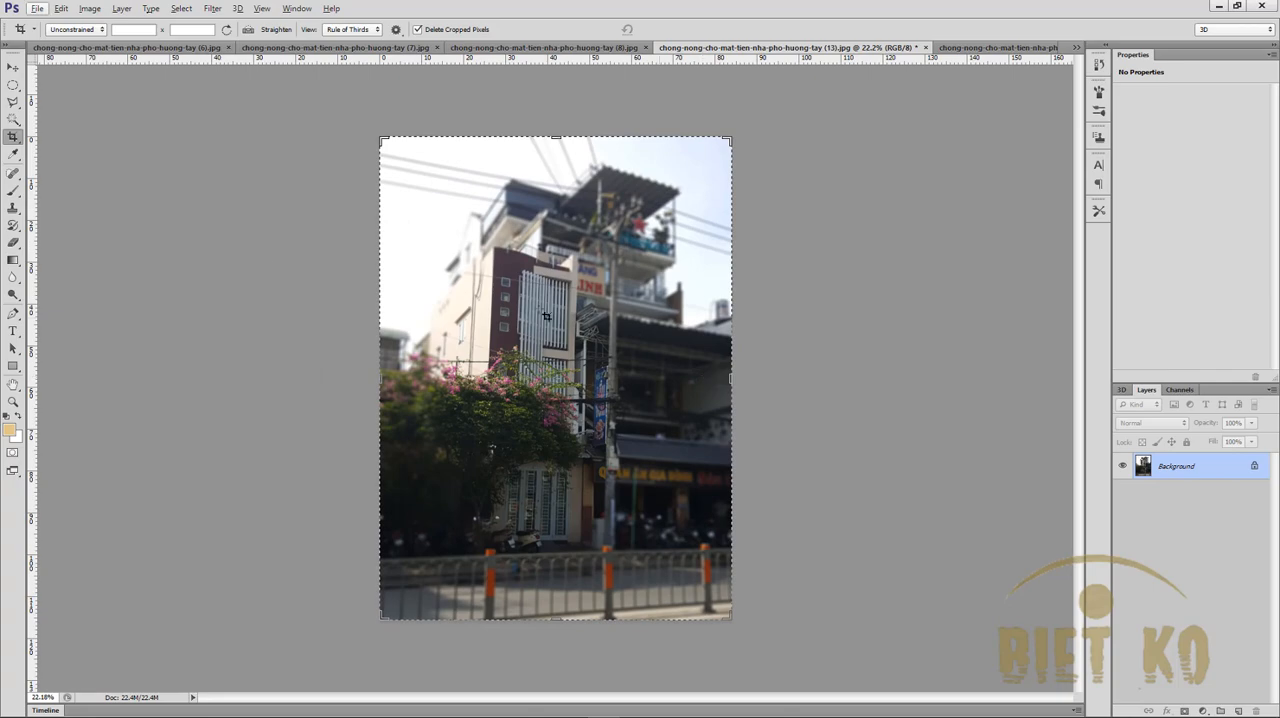
- Crop the photo tighter around the white-slatted townhouse to about 65 cm wide, trimming the sky, road and both sides
{"action": "left_click_drag", "start_coordinate": [556, 139], "coordinate": [556, 160]}
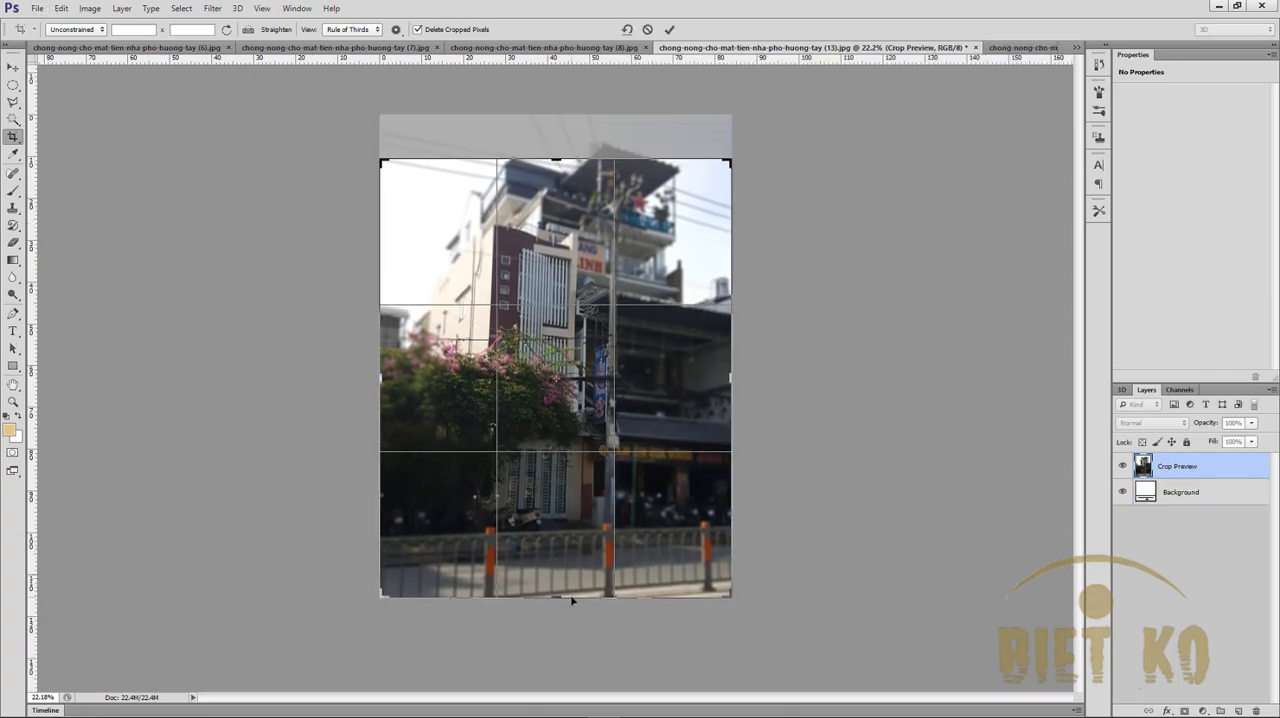
{"action": "left_click_drag", "start_coordinate": [558, 598], "coordinate": [558, 578]}
{"action": "left_click_drag", "start_coordinate": [735, 381], "coordinate": [692, 378]}
{"action": "left_click_drag", "start_coordinate": [557, 177], "coordinate": [557, 186]}
{"action": "key", "text": "Return"}
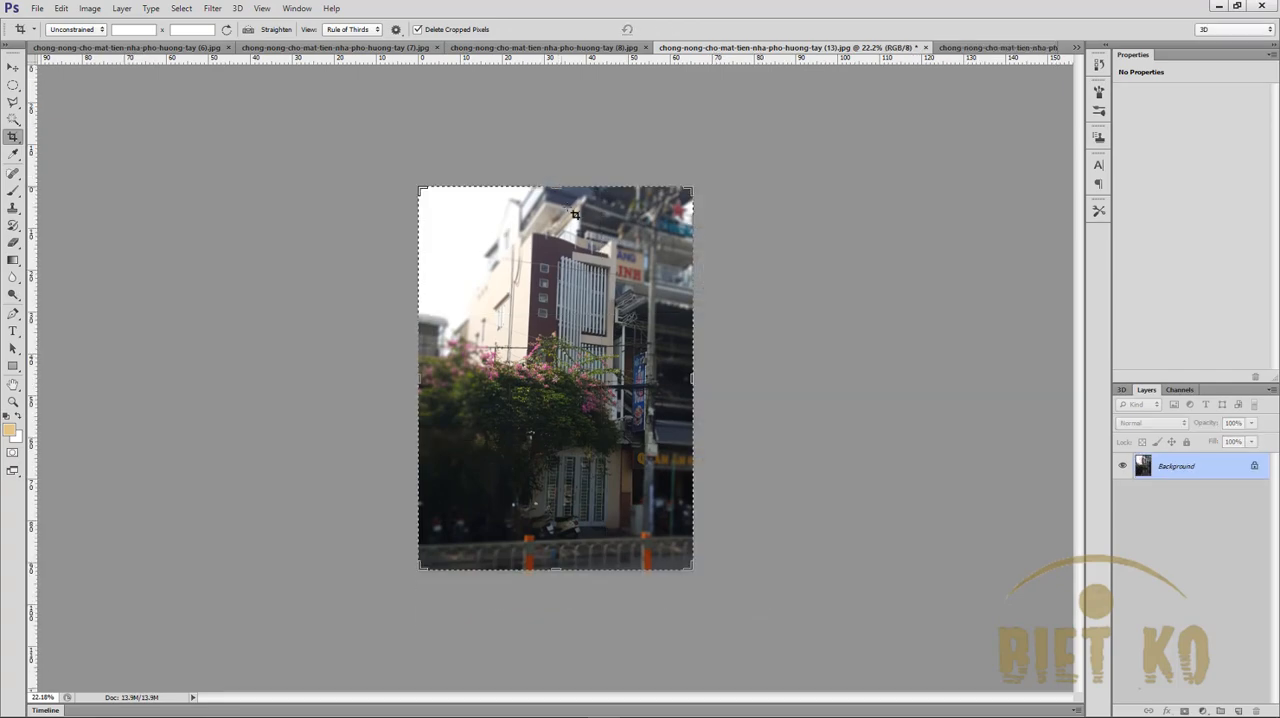
{"action": "key", "text": "ctrl+0"}
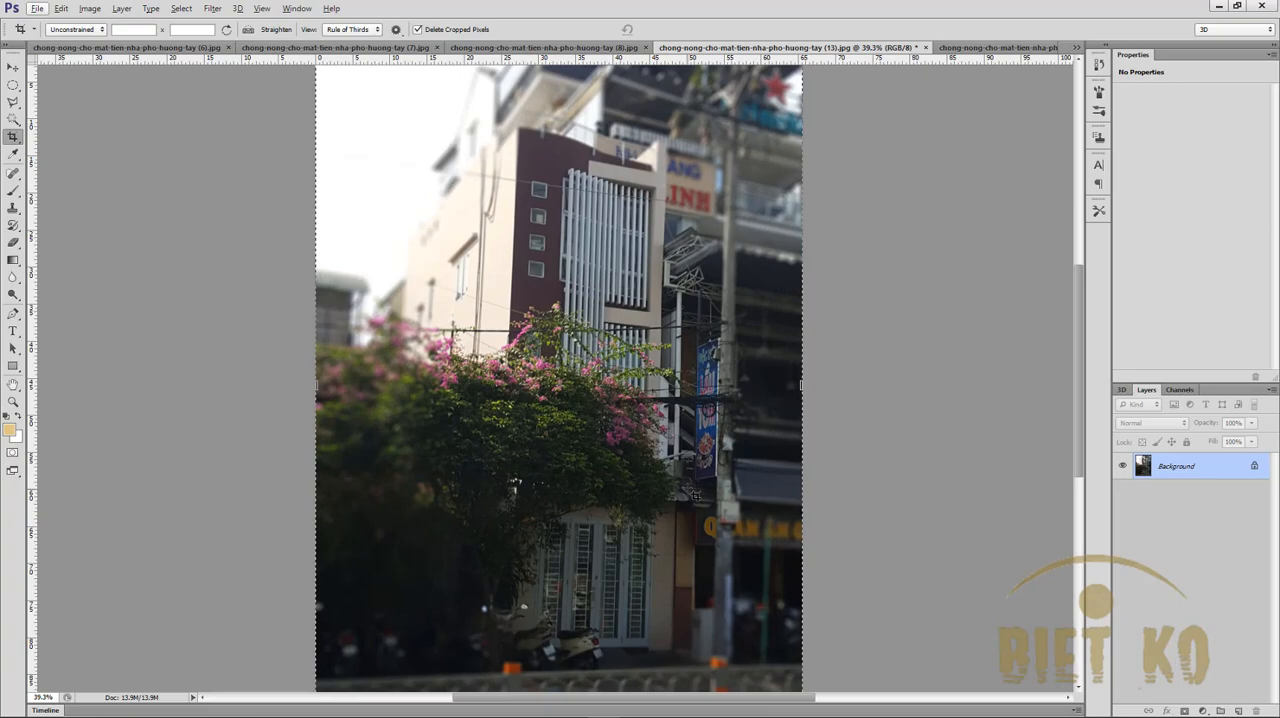
- Save the photo as mat-tien-nha-pho-huong-tay-4.jpg in the facade huong tay folder, as a progressive JPEG at quality 12
{"action": "key", "text": "ctrl+shift+s"}
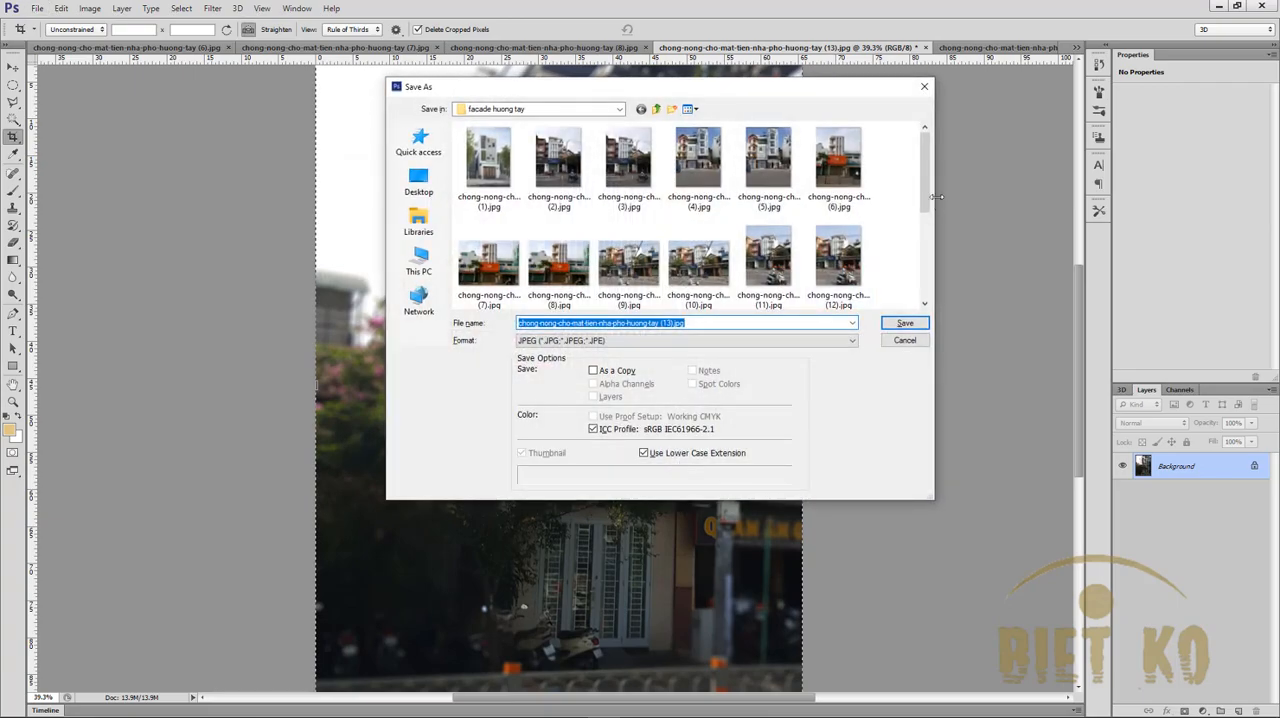
{"action": "scroll", "coordinate": [926, 196], "scroll_direction": "down", "scroll_amount": 3}
{"action": "left_click", "coordinate": [488, 260]}
{"action": "left_click", "coordinate": [668, 323]}
{"action": "left_click", "coordinate": [665, 323]}
{"action": "key", "text": "BackSpace"}
{"action": "key", "text": "BackSpace"}
{"action": "type", "text": "4"}
{"action": "key", "text": "Return"}
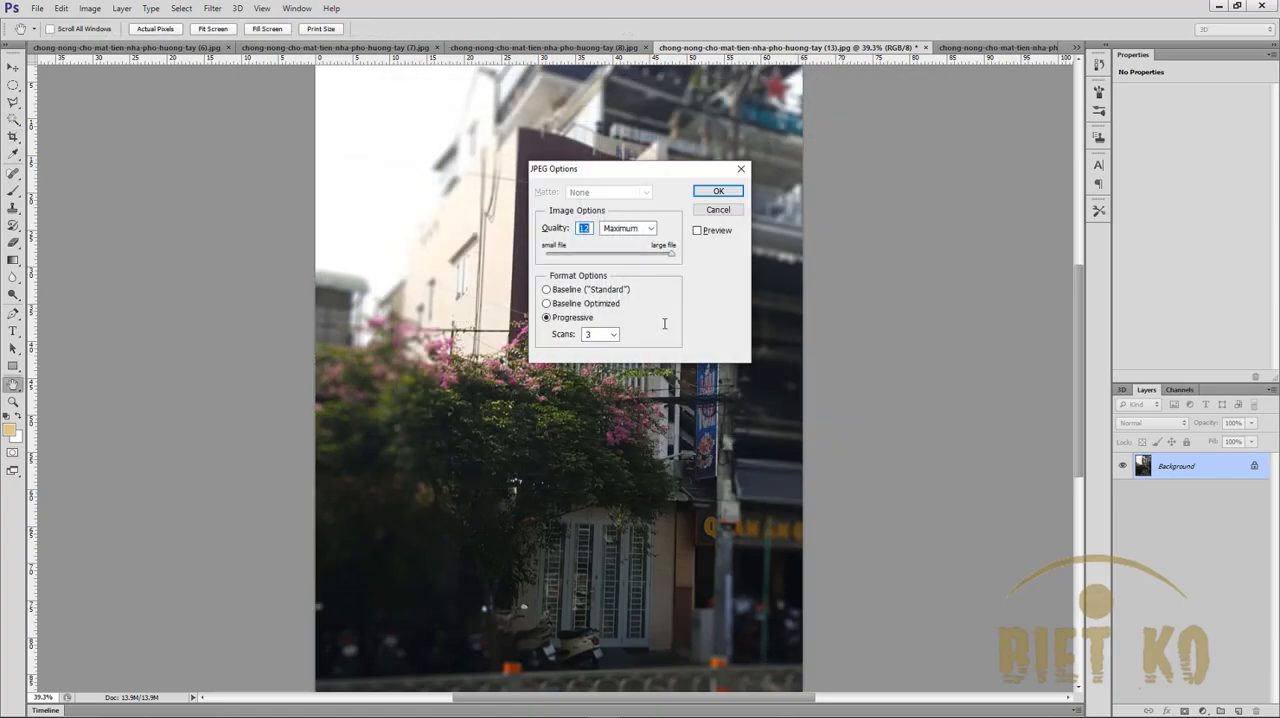
{"action": "key", "text": "Return"}
{"action": "key", "text": "c"}
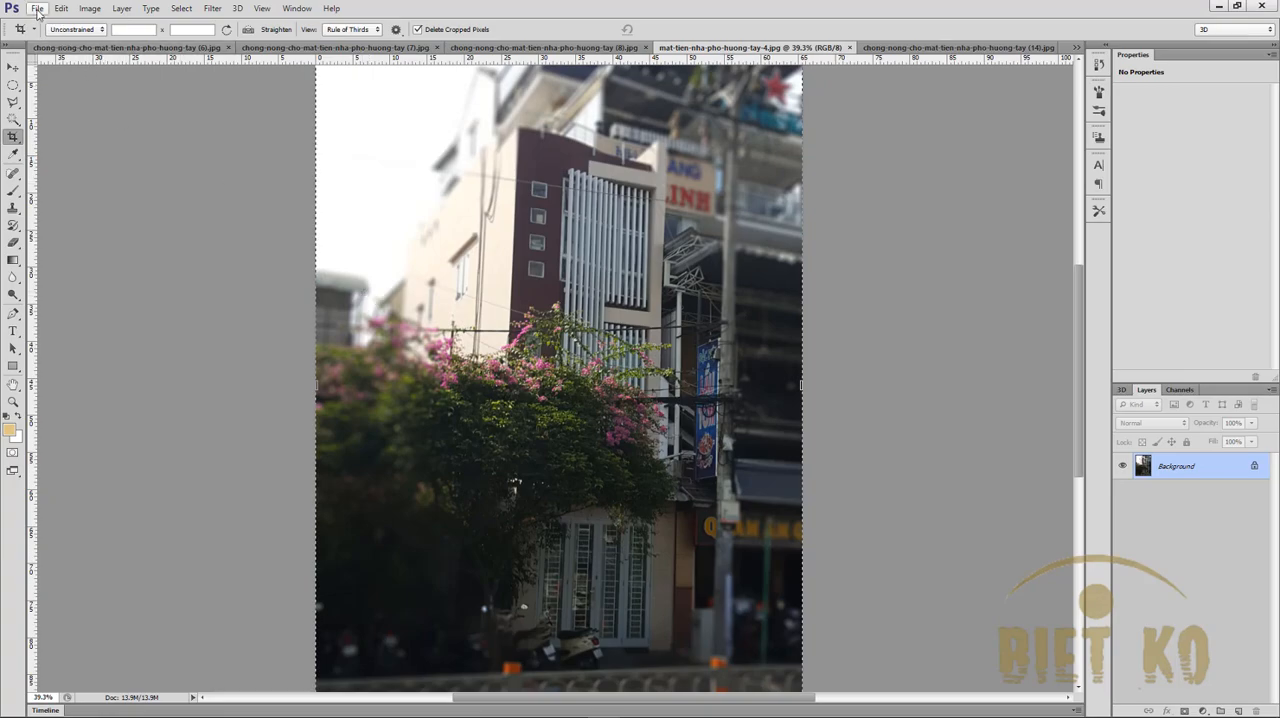
- Open facade photos (15) and (16) from the facade huong tay folder and bring photo (15) to the front
{"action": "left_click", "coordinate": [37, 9]}
{"action": "left_click", "coordinate": [50, 36]}
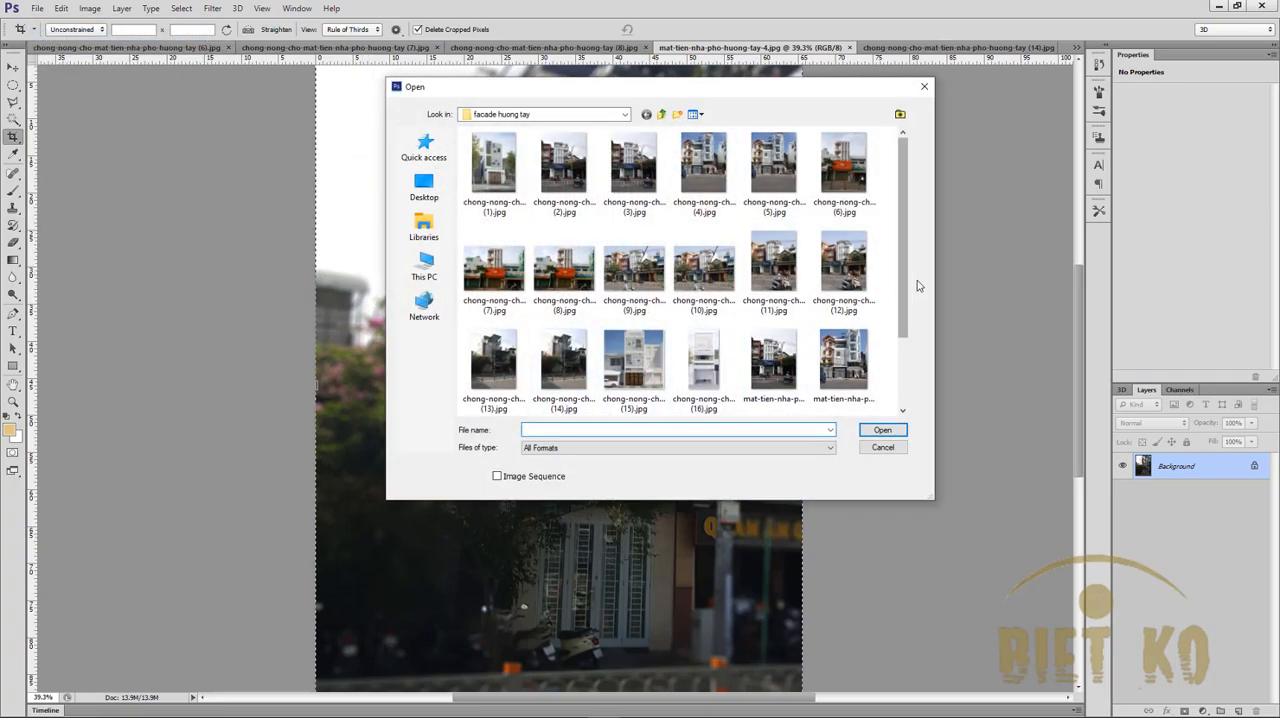
{"action": "left_click_drag", "start_coordinate": [908, 286], "coordinate": [914, 349]}
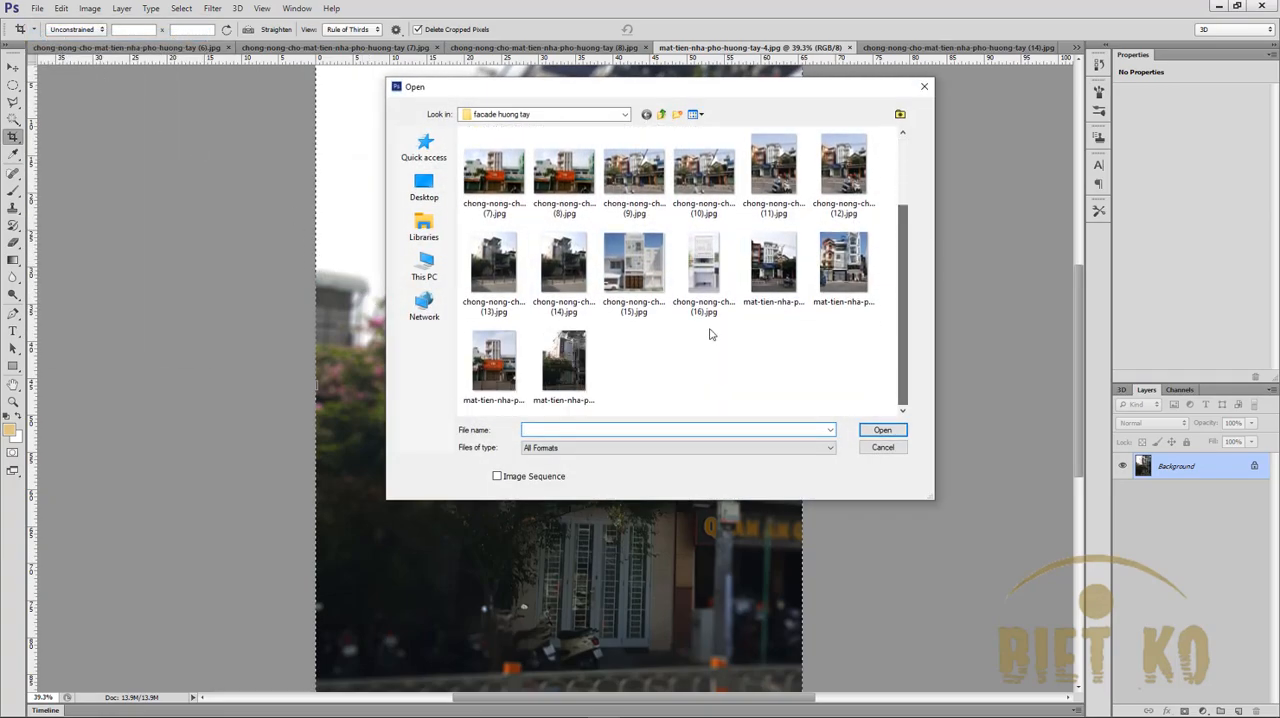
{"action": "left_click", "coordinate": [645, 268]}
{"action": "left_click", "coordinate": [684, 270], "text": "ctrl"}
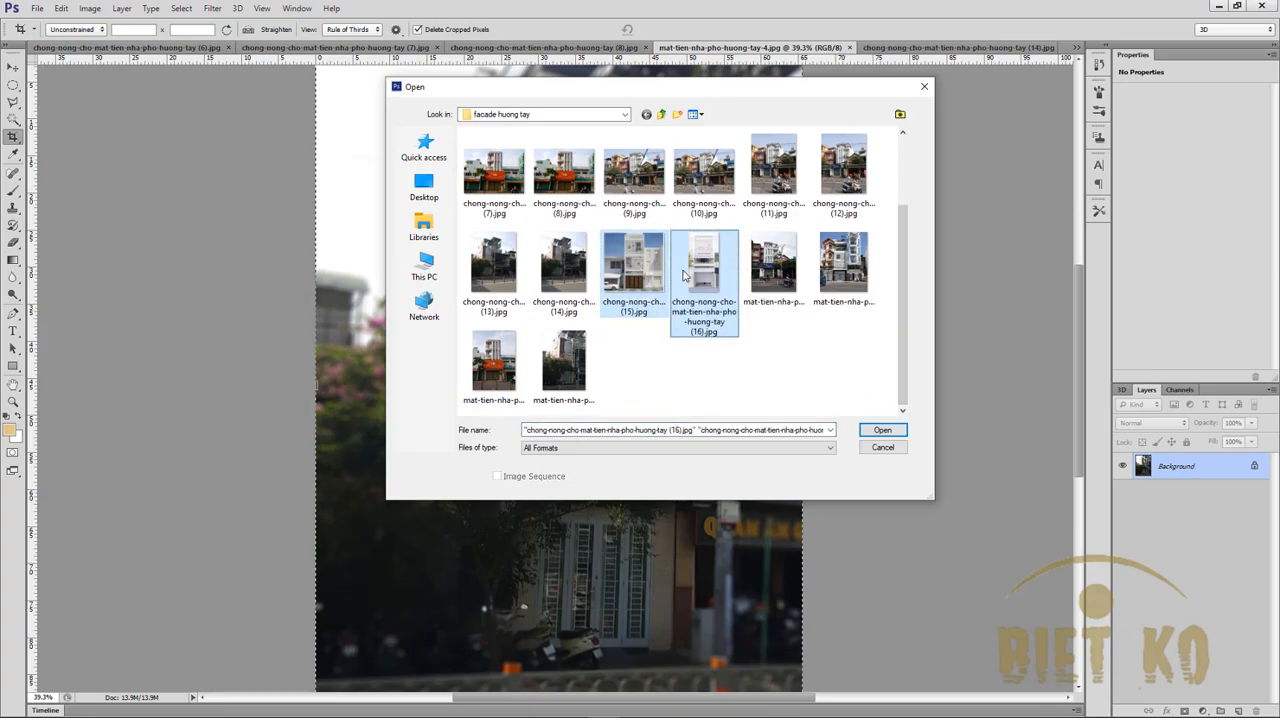
{"action": "left_click", "coordinate": [652, 270], "text": "ctrl"}
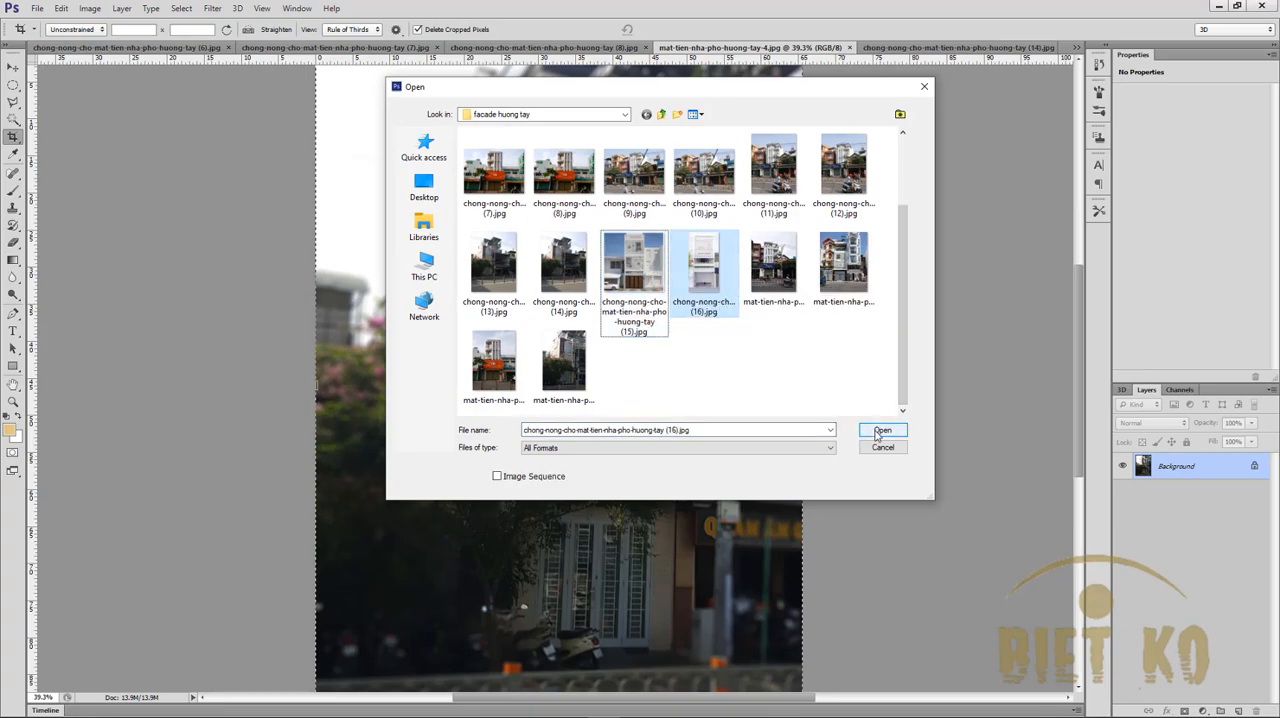
{"action": "left_click", "coordinate": [645, 268]}
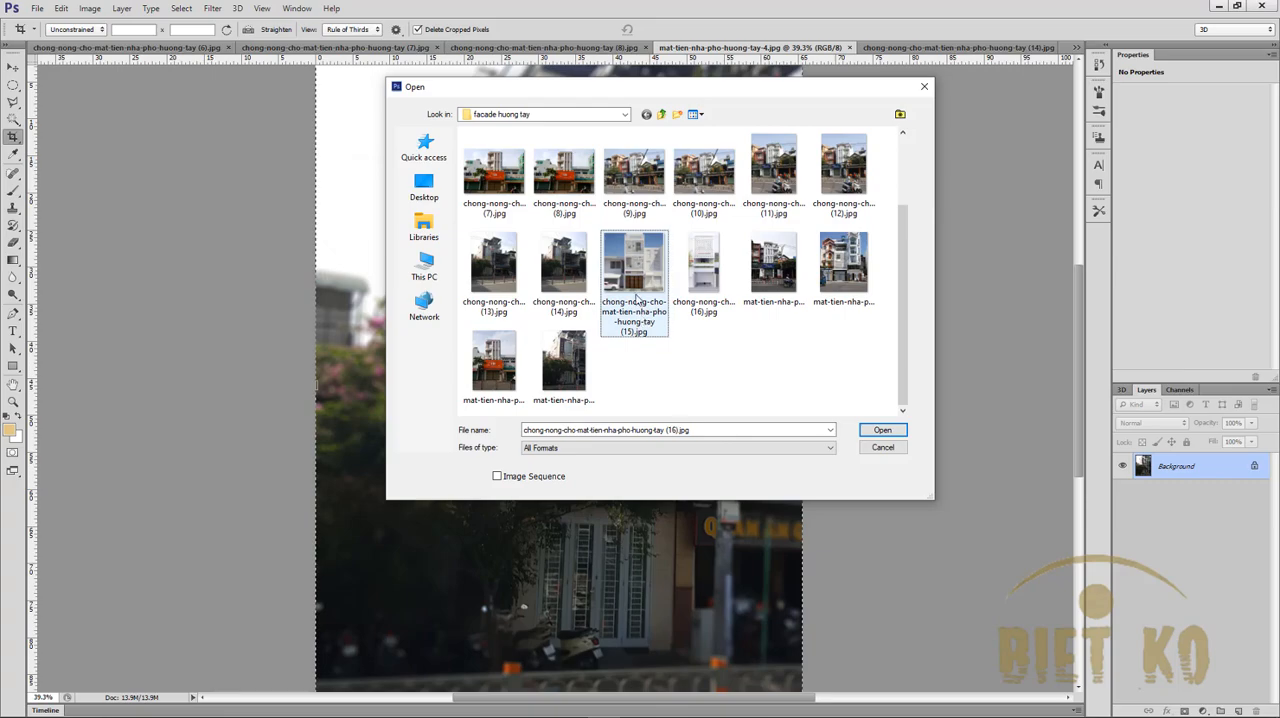
{"action": "left_click", "coordinate": [704, 268], "text": "ctrl"}
{"action": "left_click", "coordinate": [870, 428]}
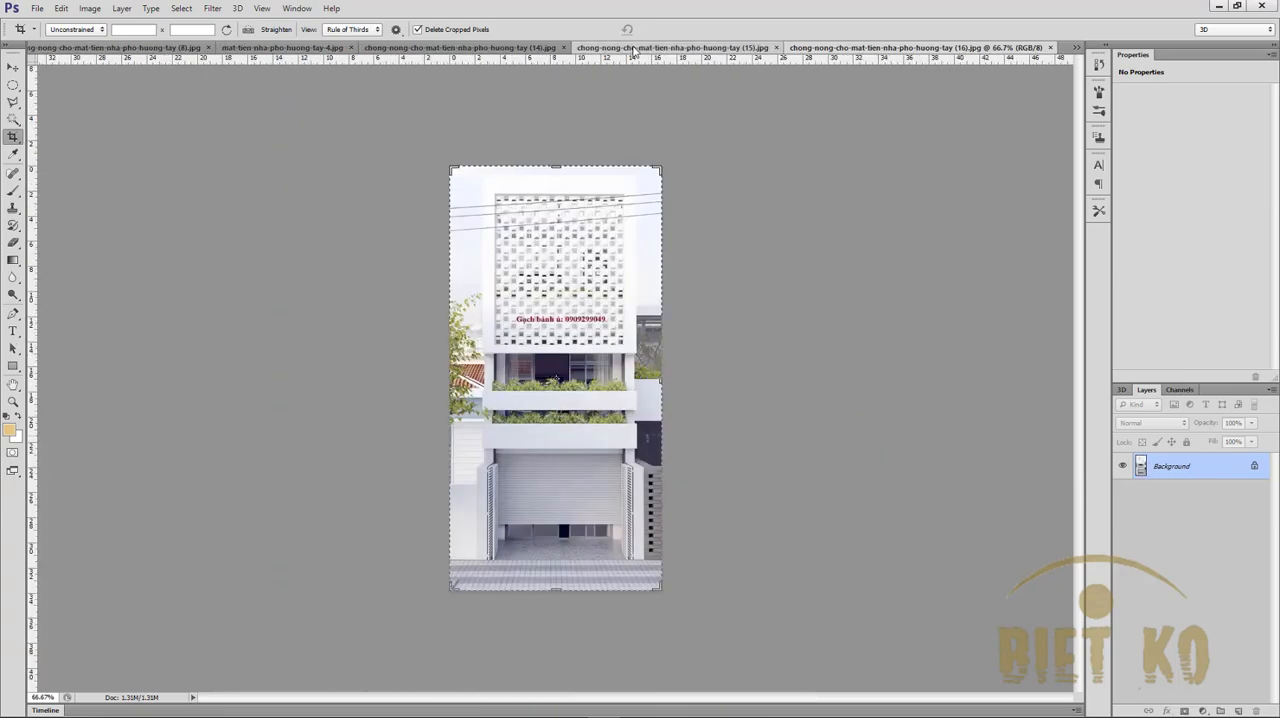
{"action": "left_click", "coordinate": [672, 47]}
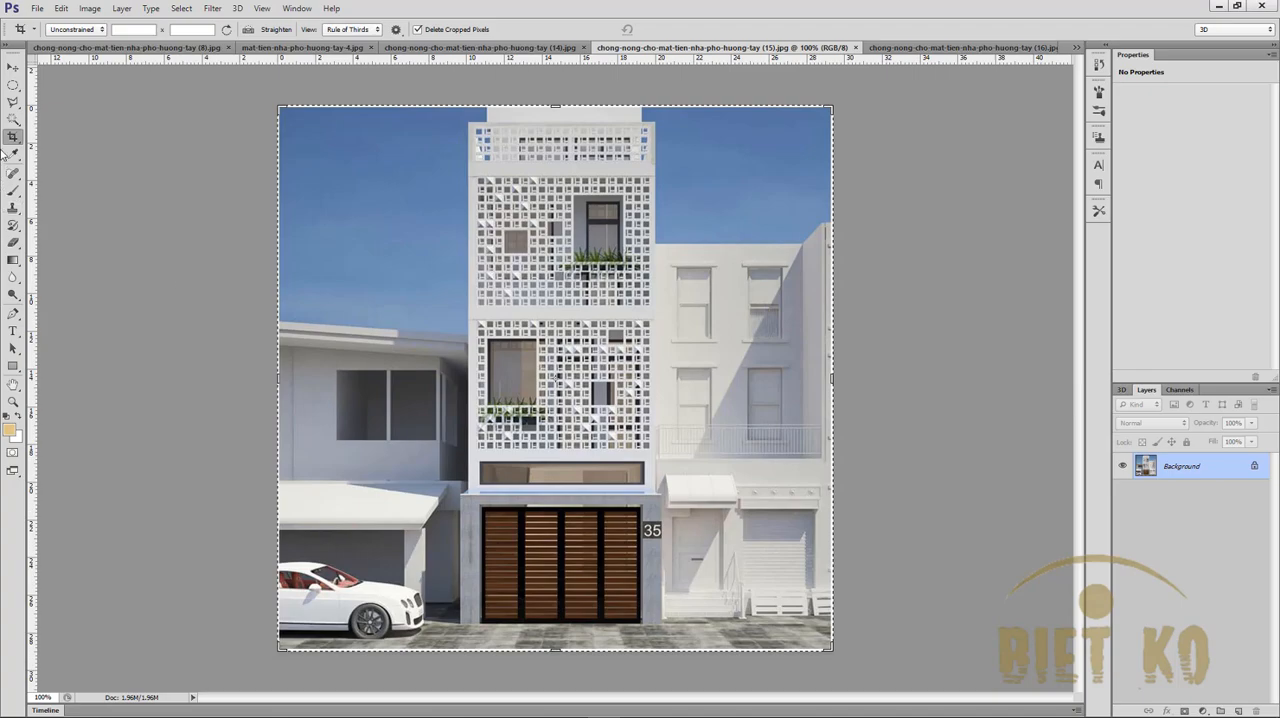
- Apply a 15 px Iris Blur to photo (15) with the ellipse stretched beyond the photo's height and slightly widened around the central townhouse
{"action": "left_click", "coordinate": [212, 8]}
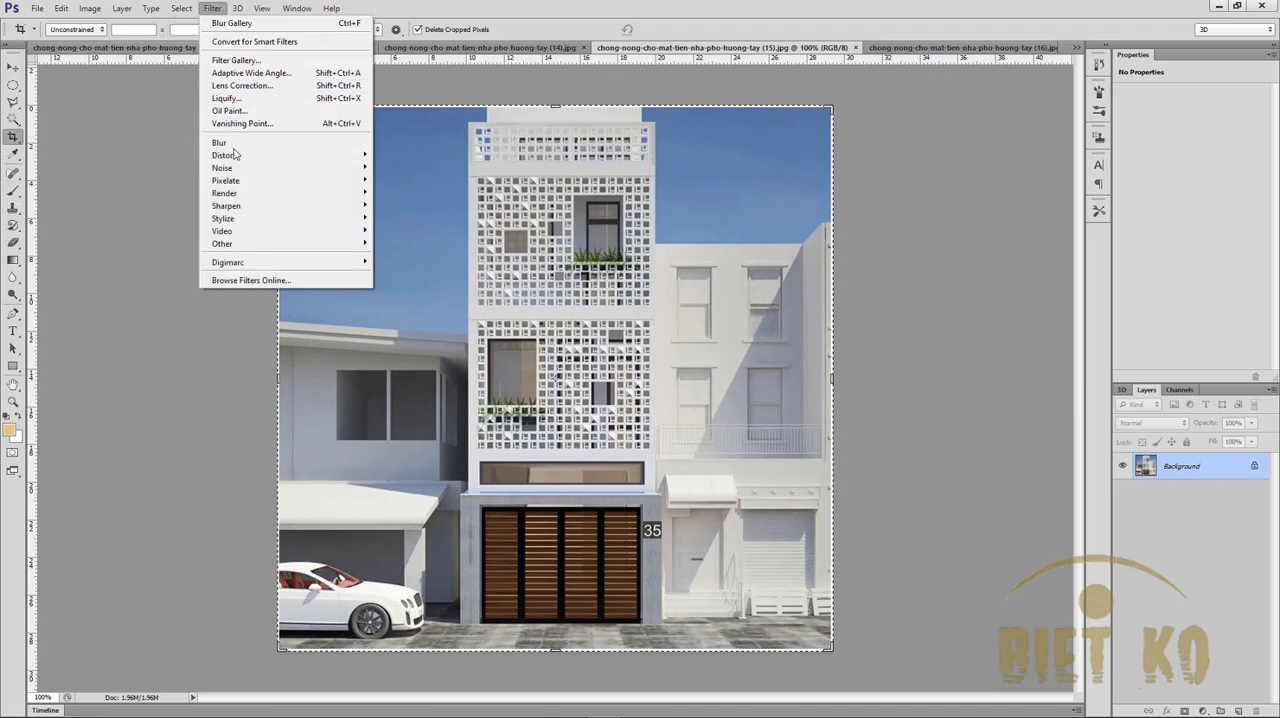
{"action": "mouse_move", "coordinate": [362, 143]}
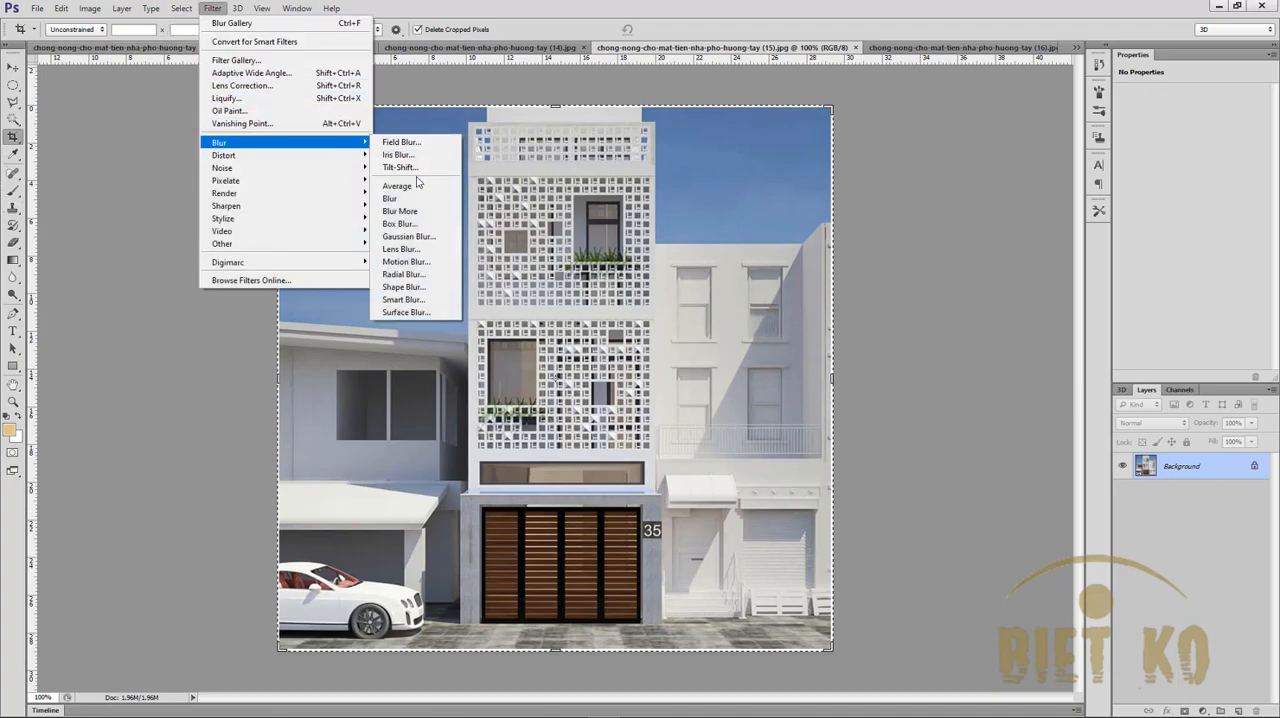
{"action": "left_click", "coordinate": [398, 155]}
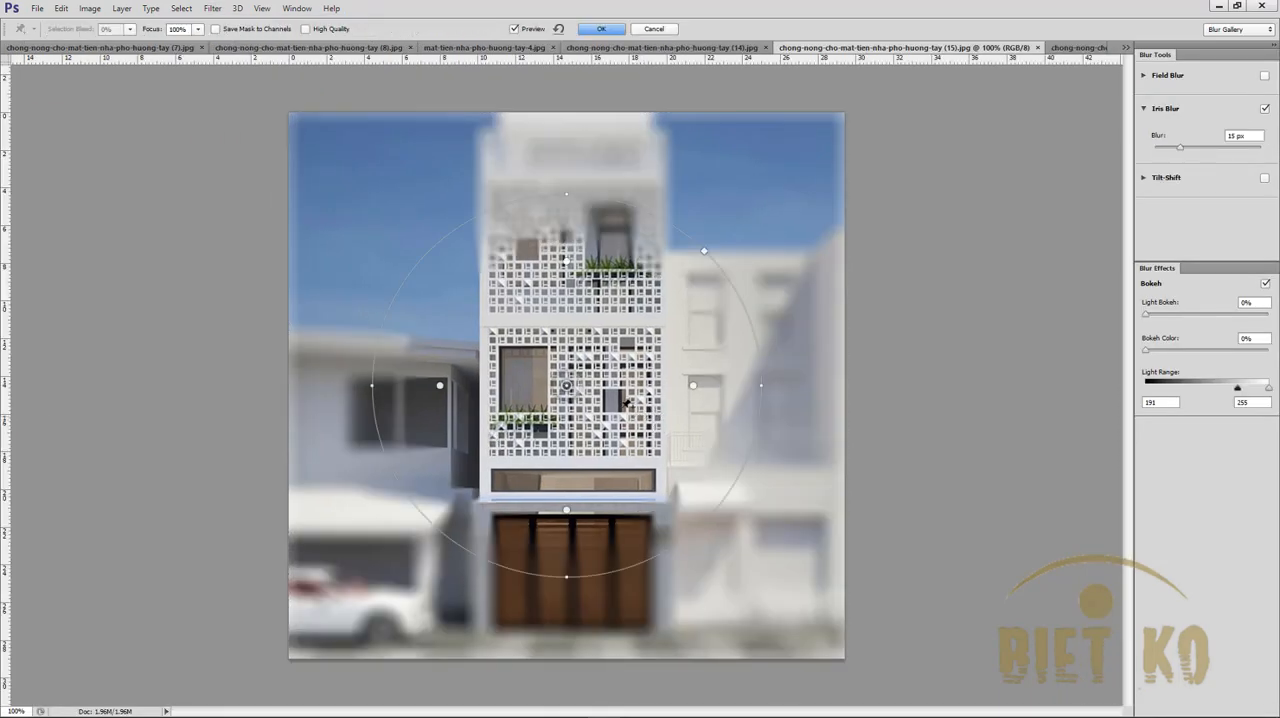
{"action": "left_click_drag", "start_coordinate": [562, 195], "coordinate": [566, 48]}
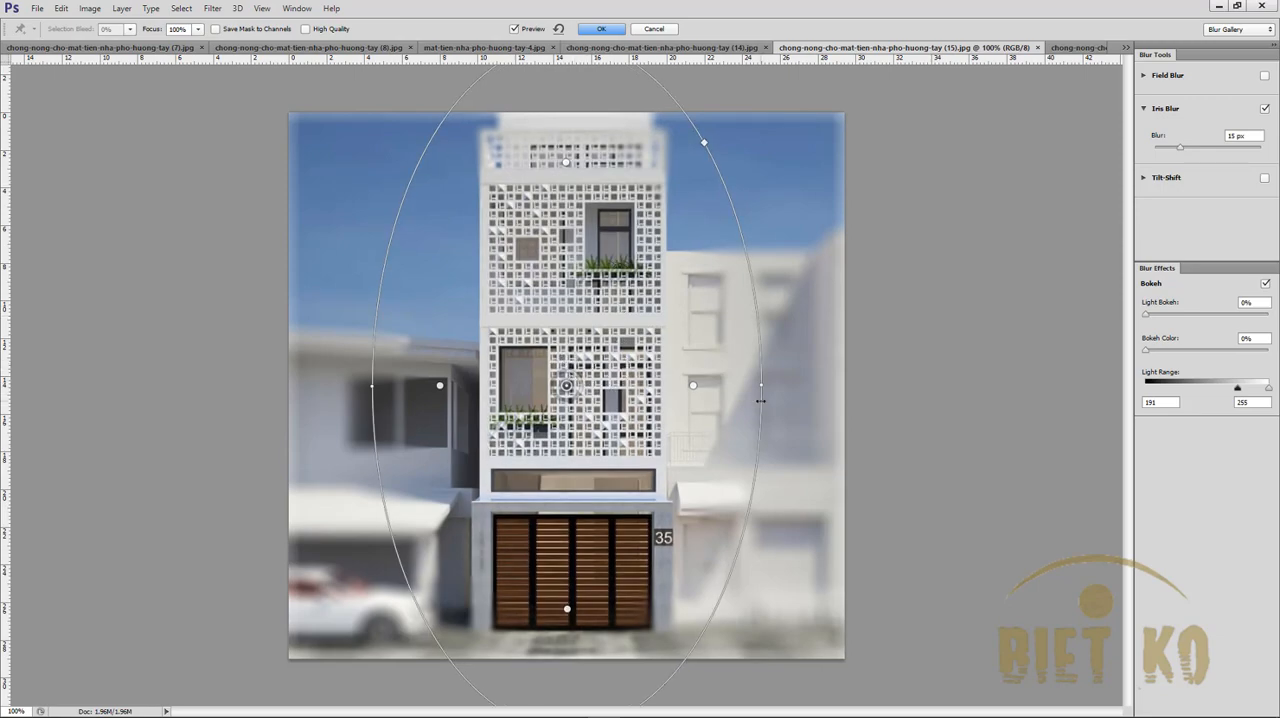
{"action": "left_click_drag", "start_coordinate": [762, 393], "coordinate": [782, 386]}
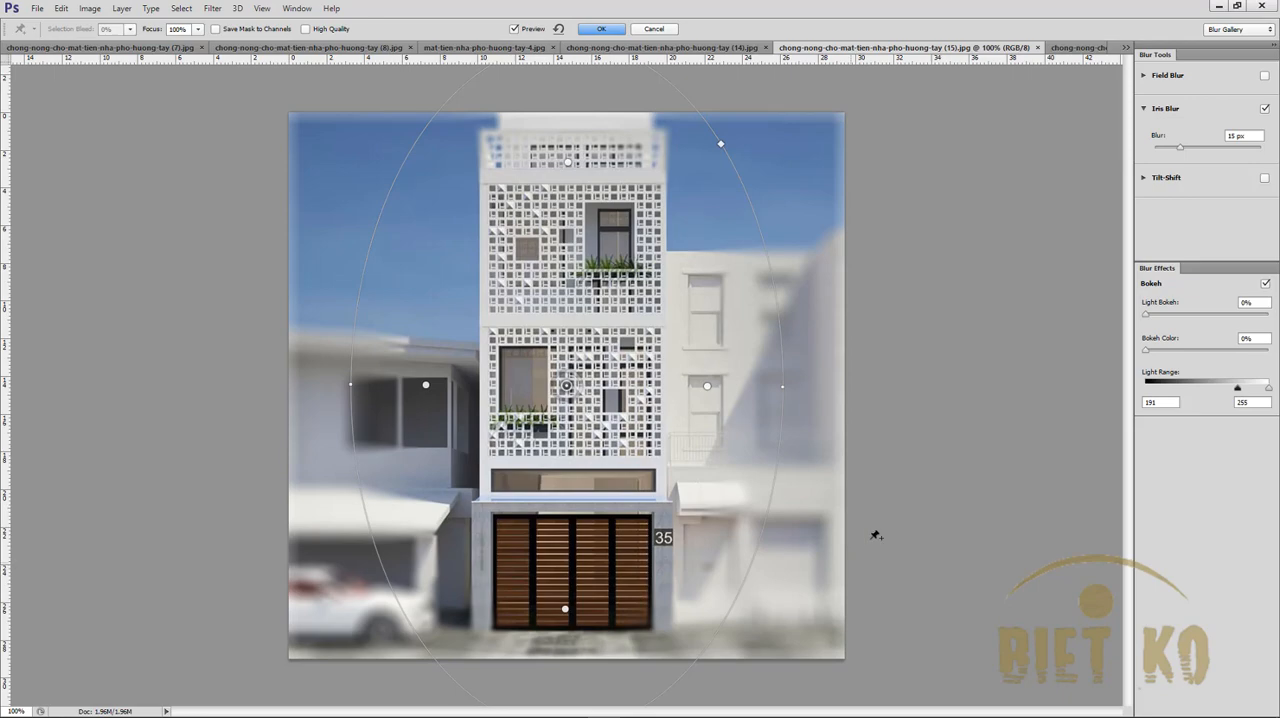
{"action": "key", "text": "Return"}
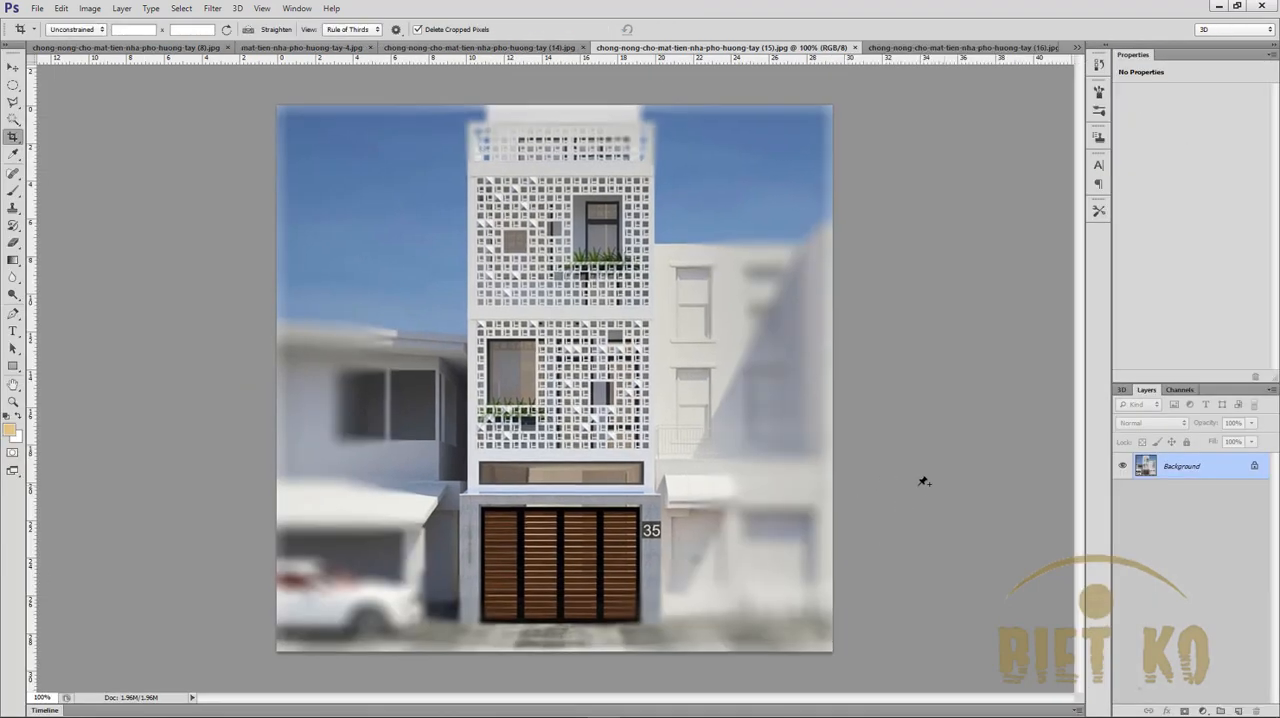
- Save photo (15) as mat-tien-nha-pho-huong-tay-5.jpg in the facade huong tay folder, as a progressive JPEG at quality 12
{"action": "key", "text": "ctrl+shift+s"}
{"action": "left_click_drag", "start_coordinate": [920, 181], "coordinate": [922, 265]}
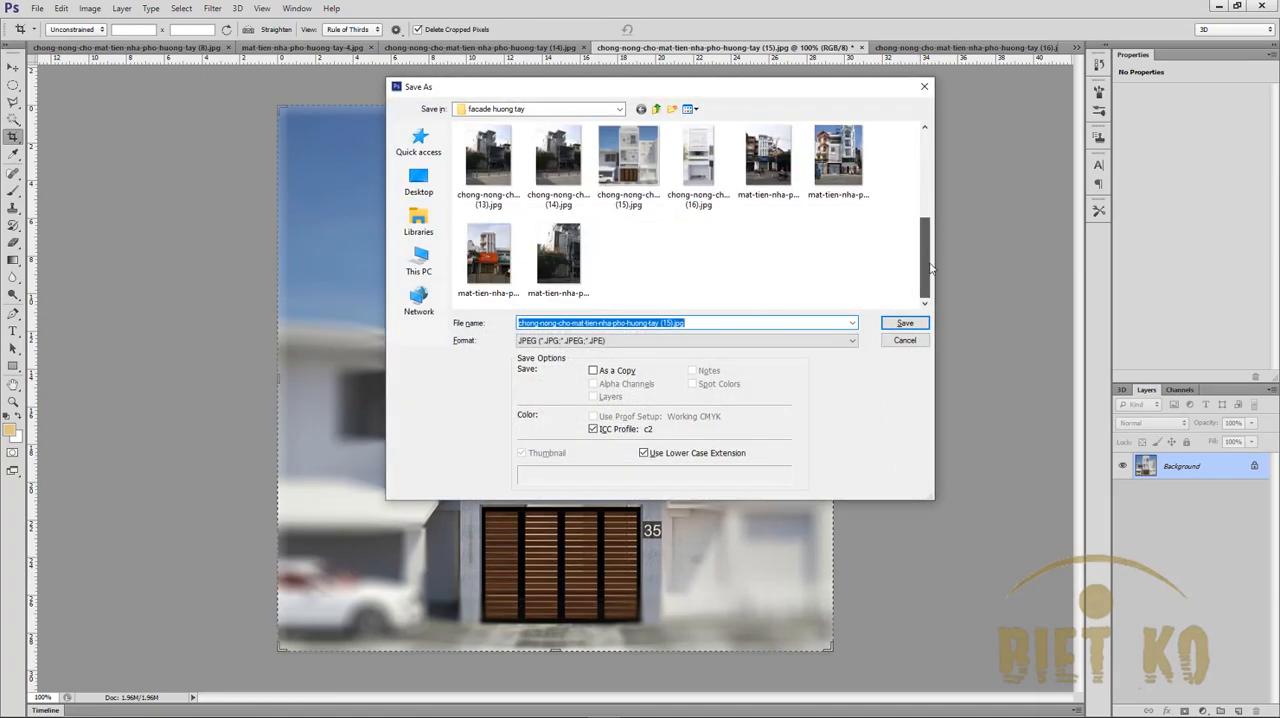
{"action": "left_click", "coordinate": [558, 262]}
{"action": "left_click", "coordinate": [672, 322]}
{"action": "left_click", "coordinate": [674, 321]}
{"action": "key", "text": "BackSpace"}
{"action": "key", "text": "BackSpace"}
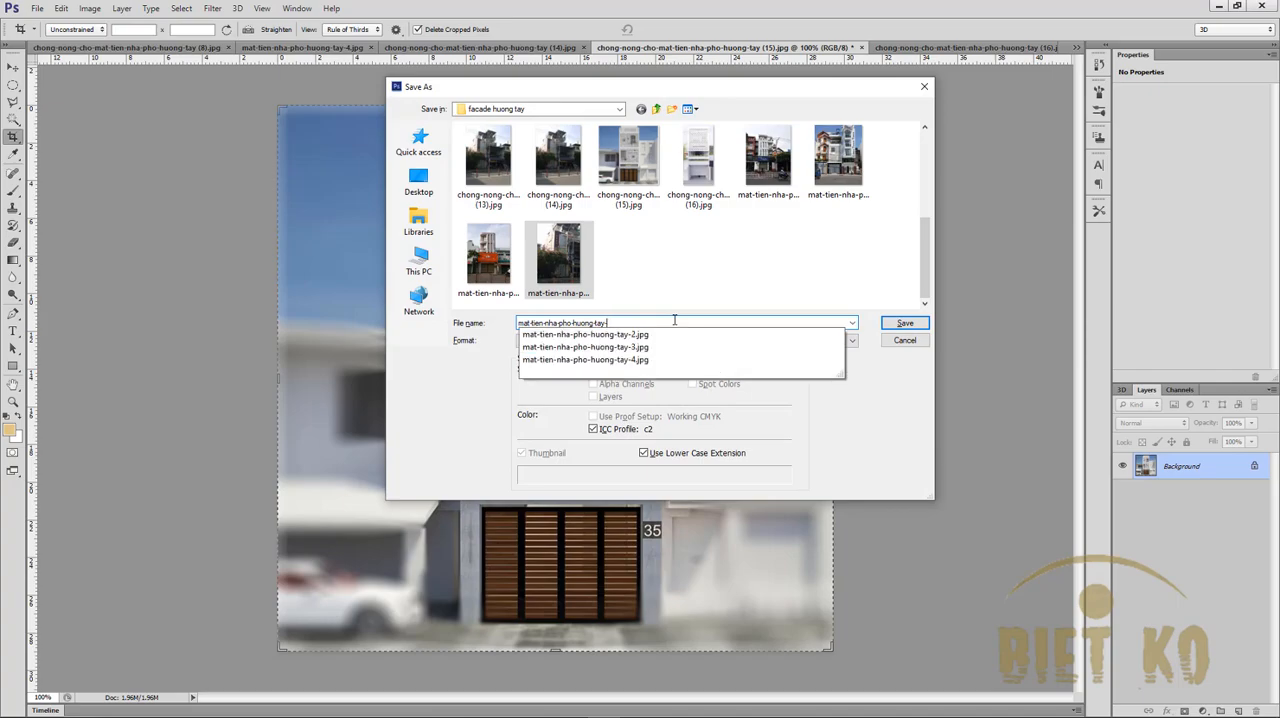
{"action": "type", "text": "5"}
{"action": "key", "text": "Return"}
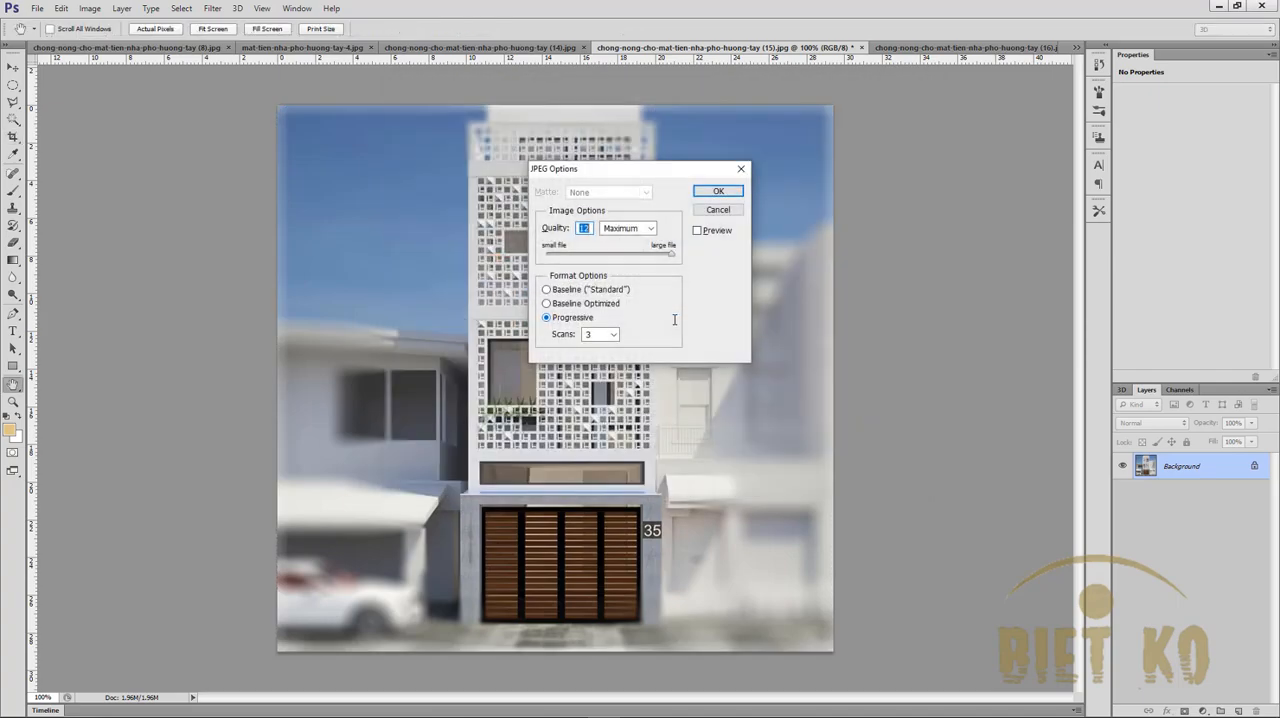
{"action": "key", "text": "Return"}
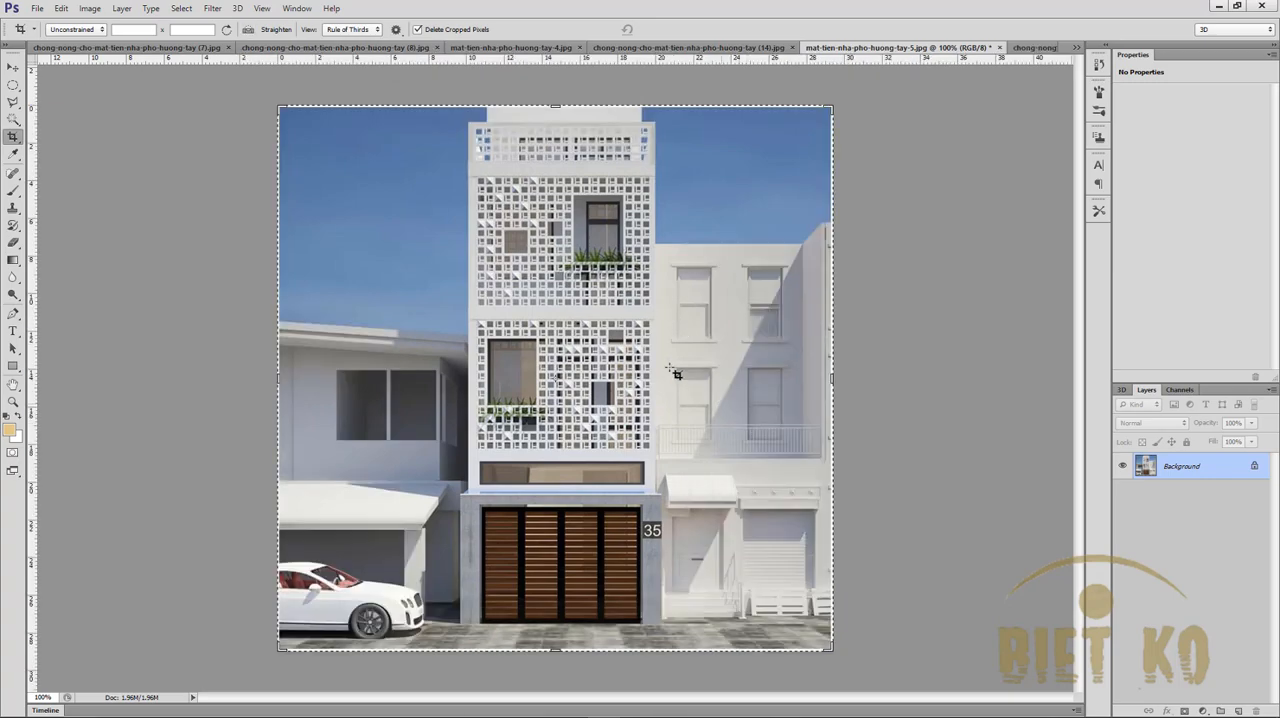
- Apply a 15 px Iris Blur with a tall ellipse and its sharp zone extended to the roof, keeping the whole central townhouse in focus
{"action": "left_click", "coordinate": [212, 8]}
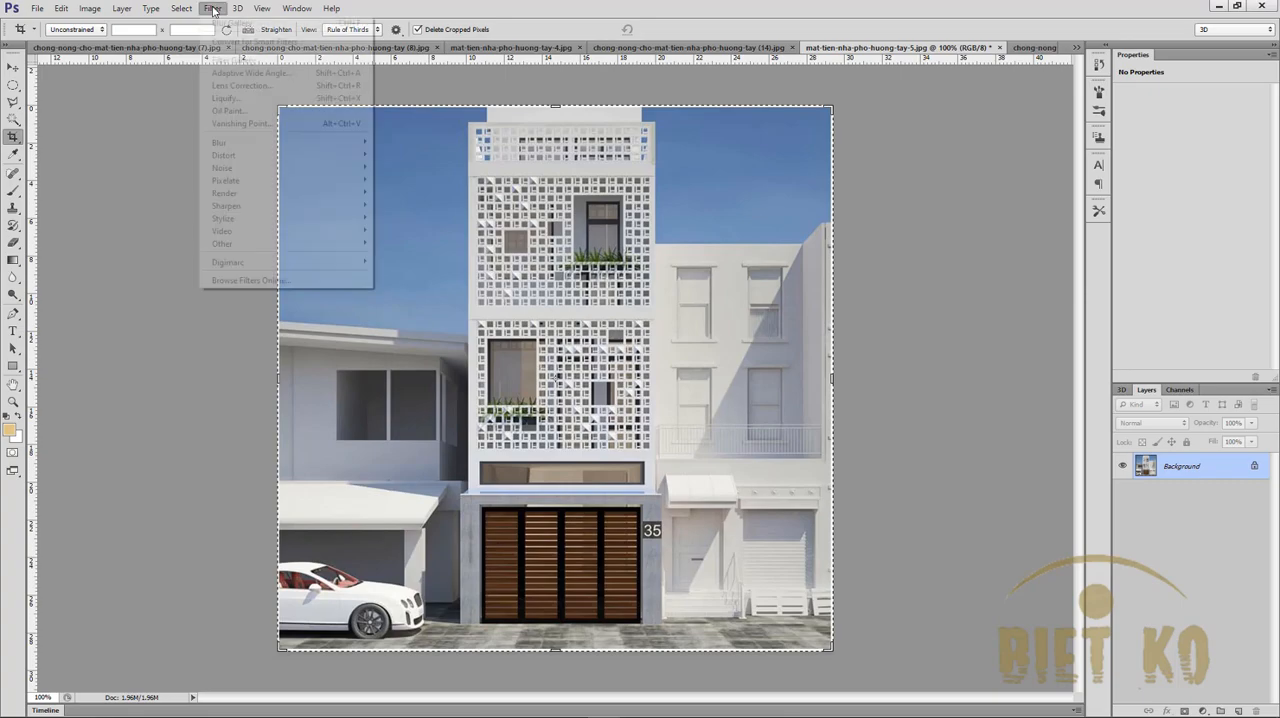
{"action": "mouse_move", "coordinate": [255, 143]}
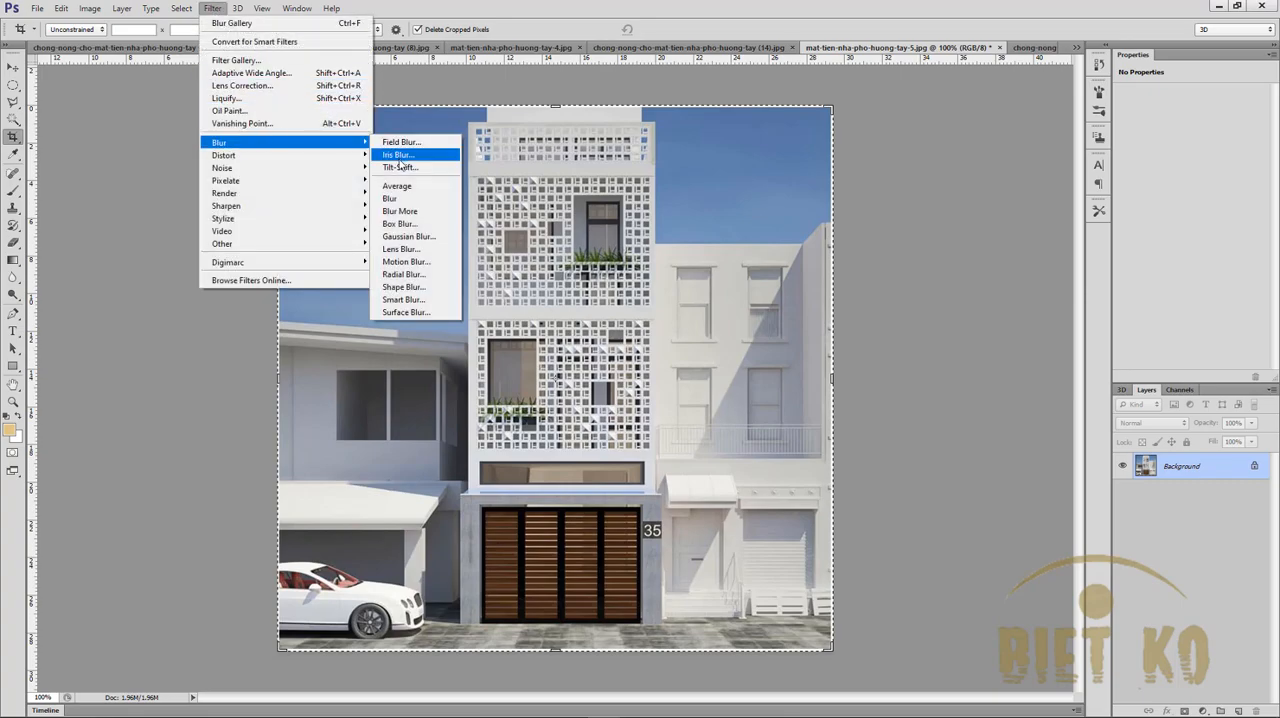
{"action": "left_click", "coordinate": [402, 156]}
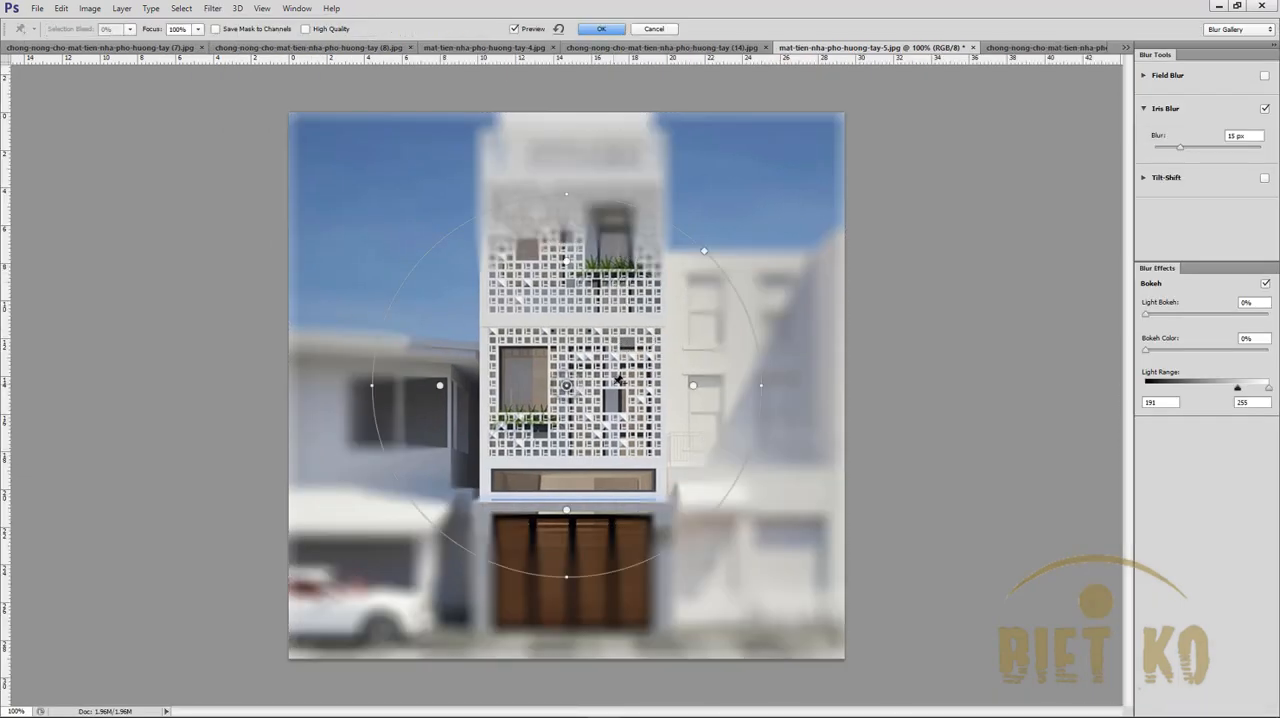
{"action": "scroll", "coordinate": [618, 380], "scroll_direction": "down", "scroll_amount": 3}
{"action": "left_click_drag", "start_coordinate": [566, 228], "coordinate": [568, 74]}
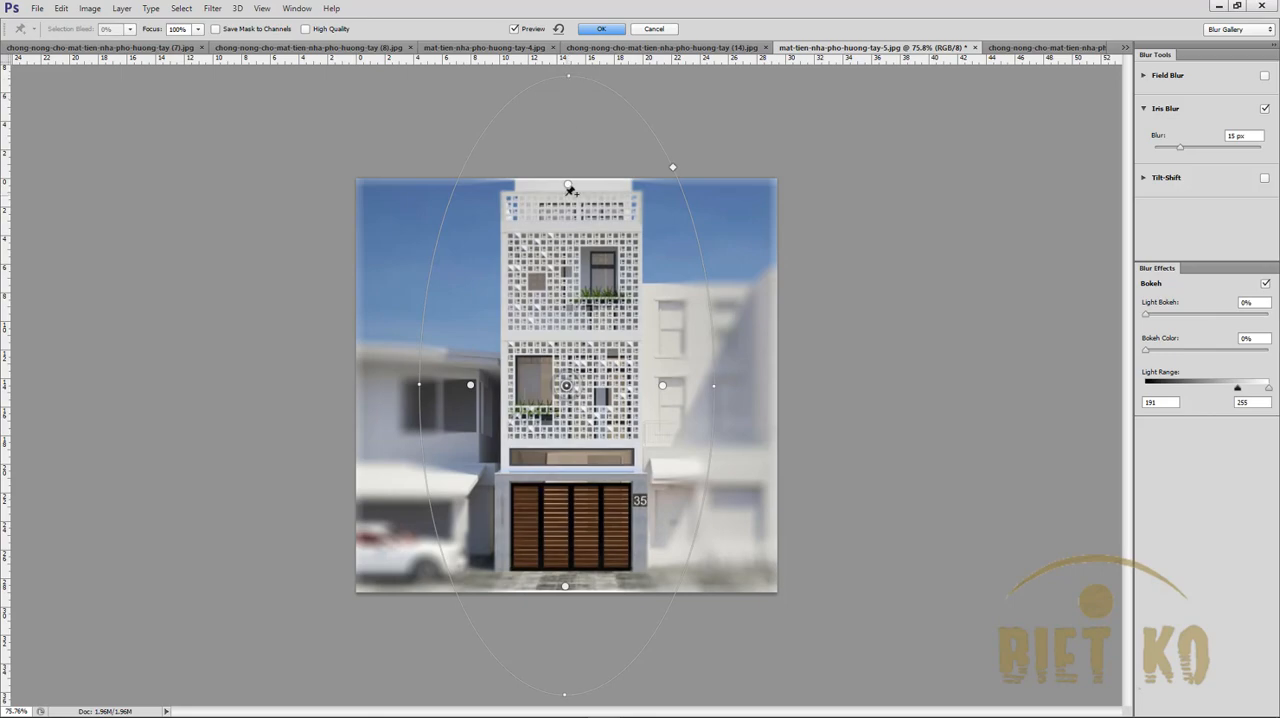
{"action": "left_click_drag", "start_coordinate": [569, 186], "coordinate": [570, 181]}
{"action": "key", "text": "Return"}
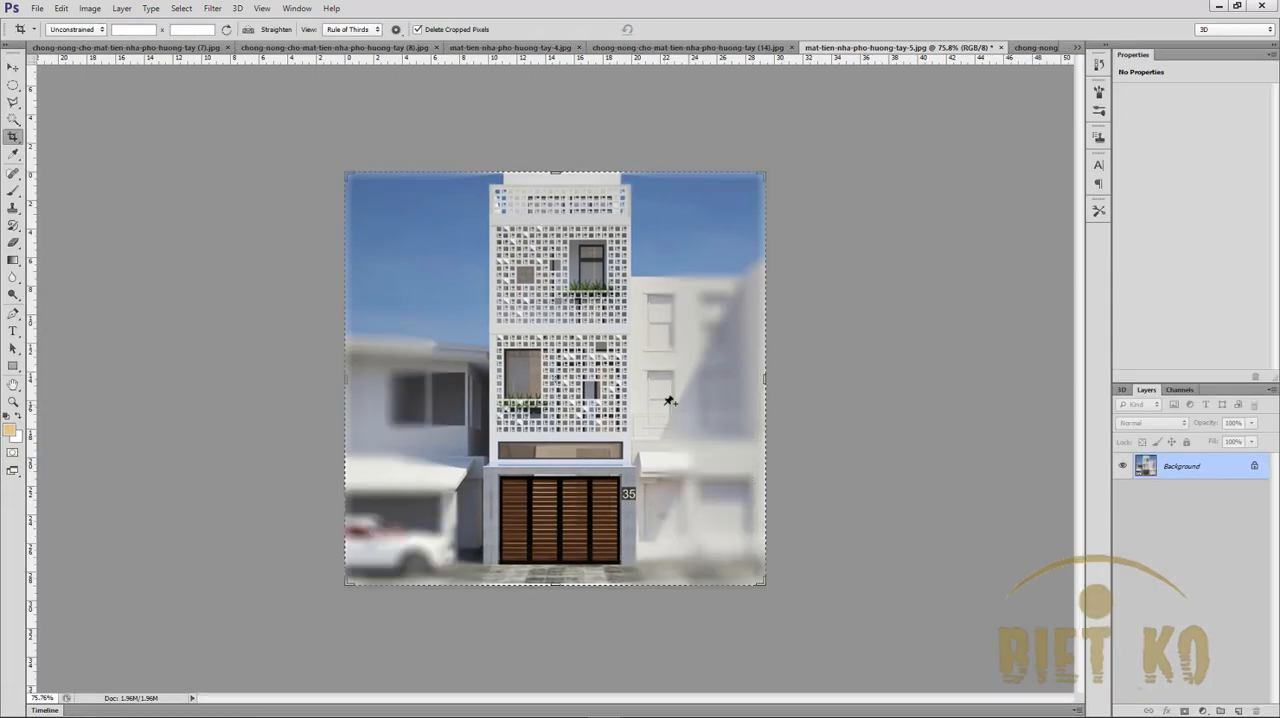
- Save the reblurred photo over the existing mat-tien-nha-pho-huong-tay-5.jpg, accepting the JPEG options
{"action": "key", "text": "ctrl+shift+s"}
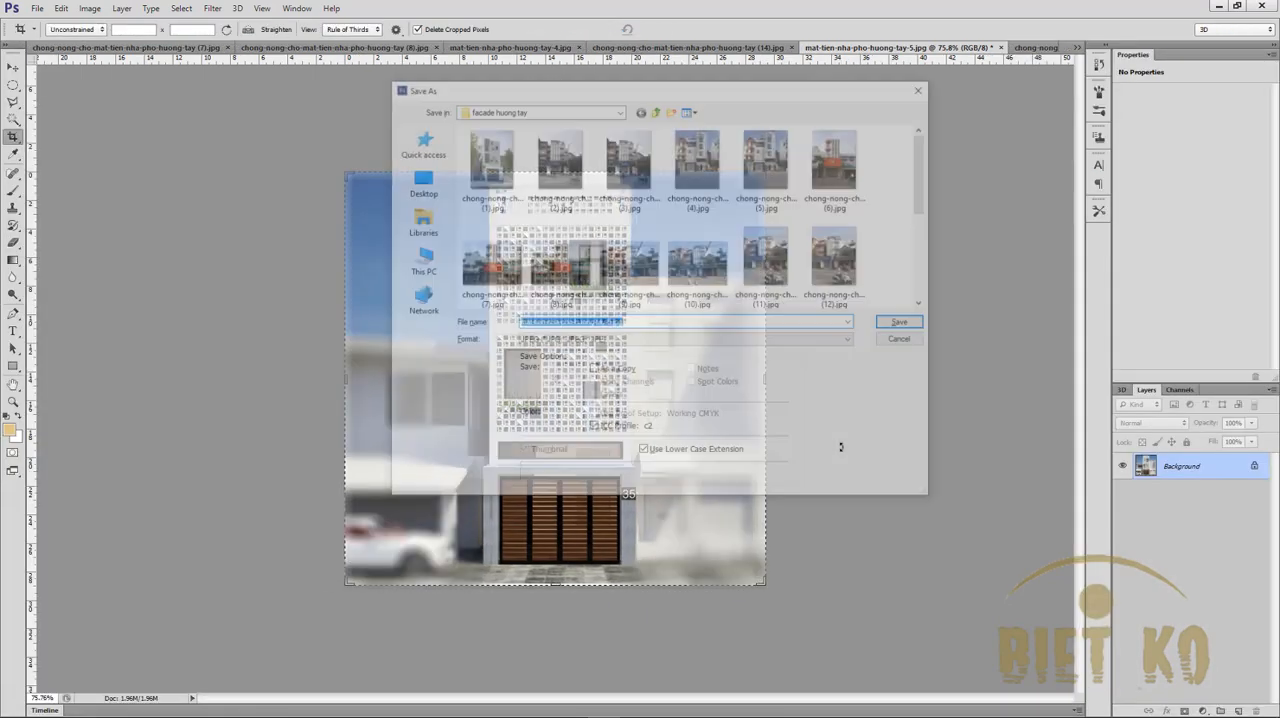
{"action": "left_click_drag", "start_coordinate": [926, 200], "coordinate": [933, 283]}
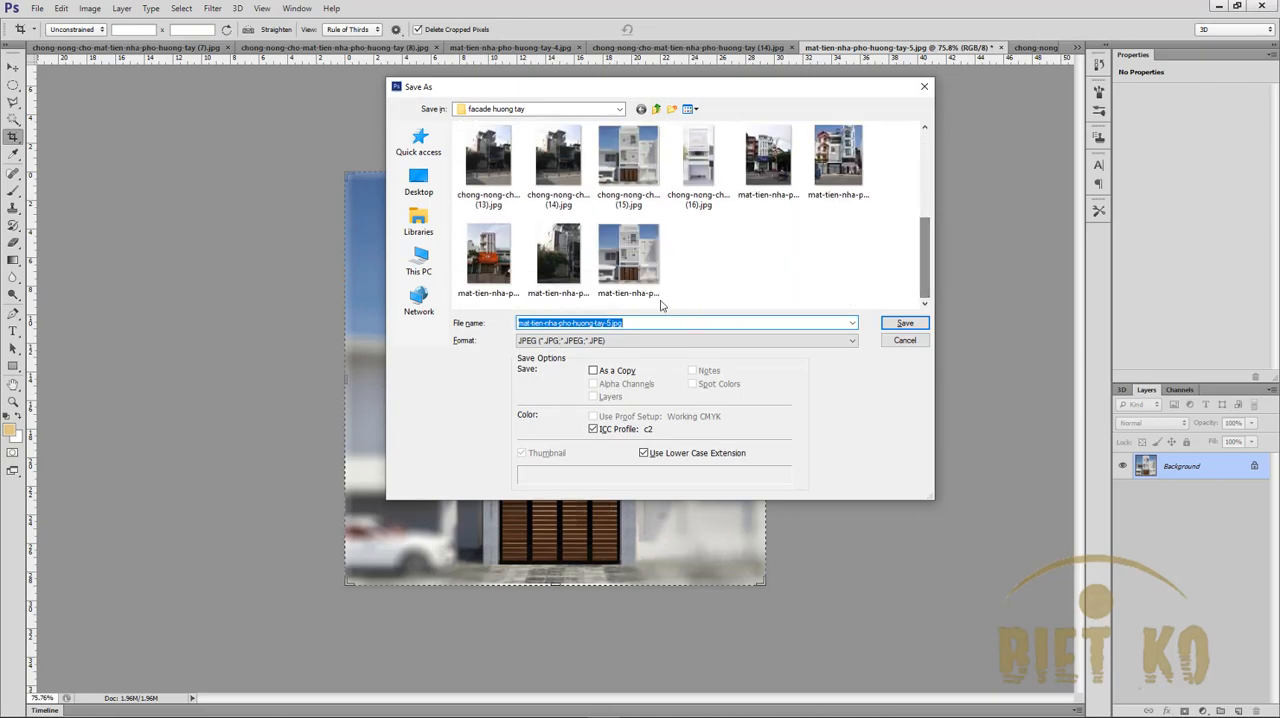
{"action": "left_click", "coordinate": [650, 275]}
{"action": "left_click", "coordinate": [906, 324]}
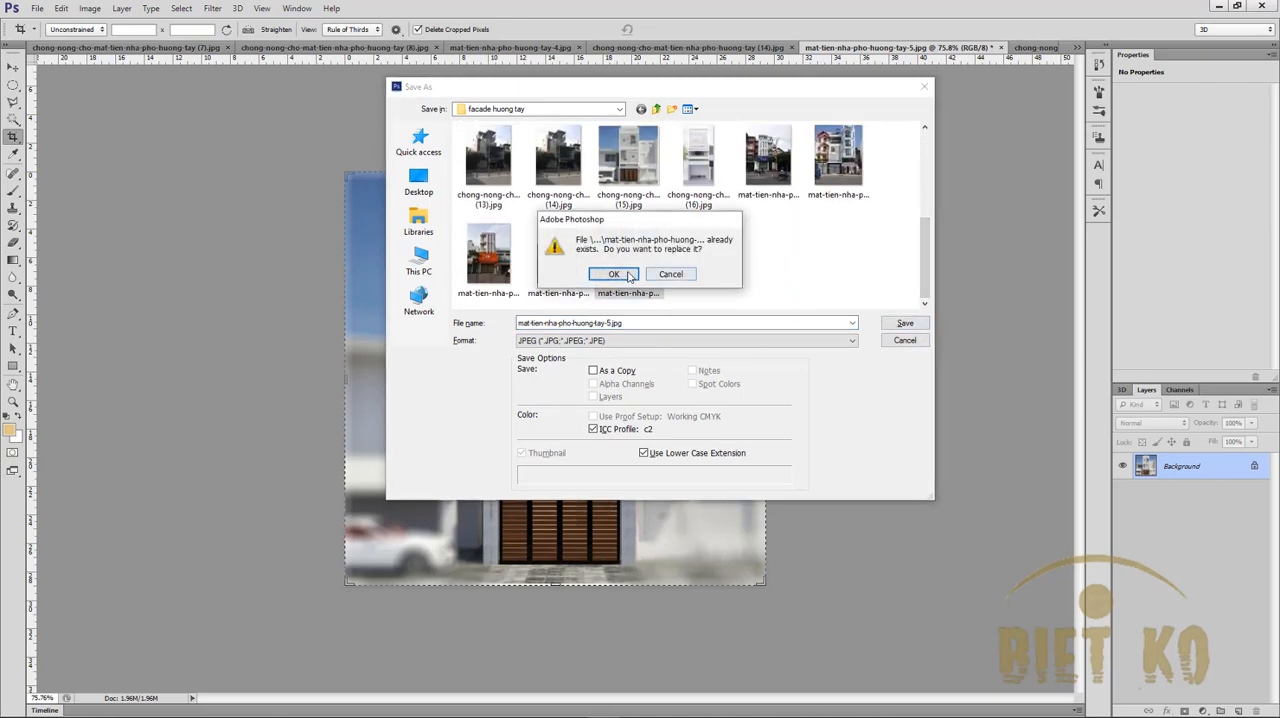
{"action": "left_click", "coordinate": [613, 273]}
{"action": "left_click", "coordinate": [716, 192]}
{"action": "key", "text": "c"}
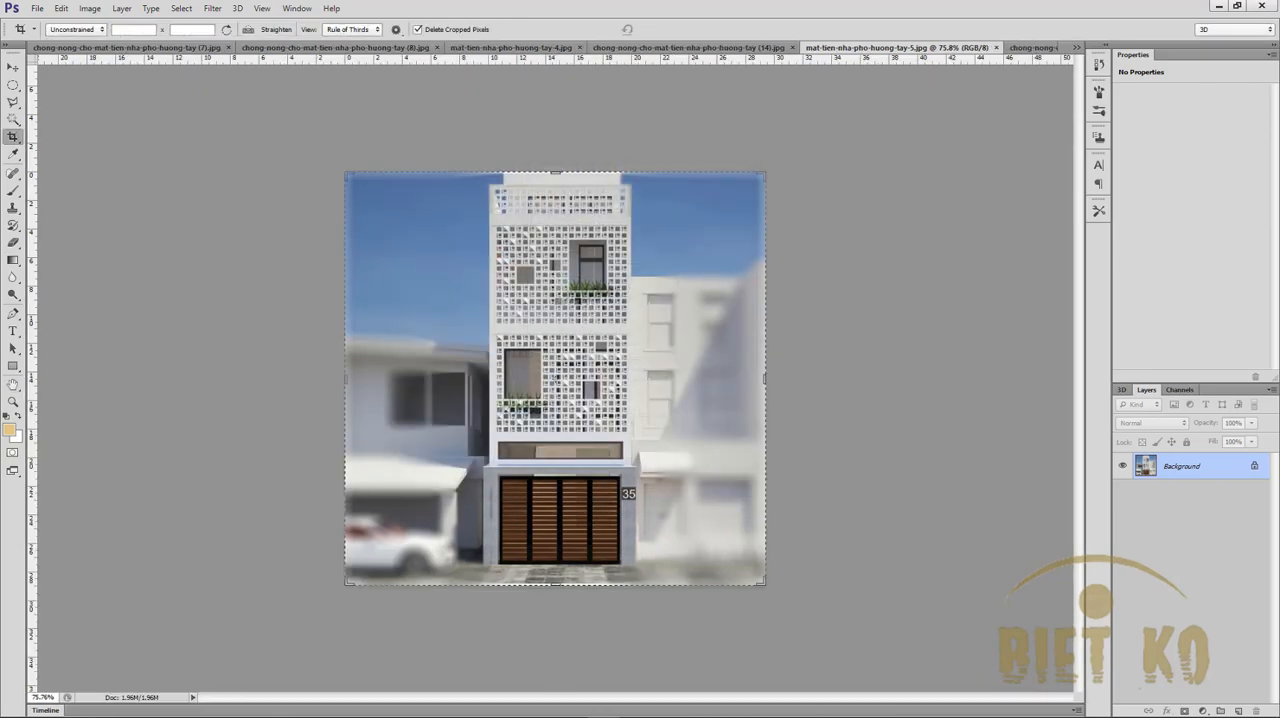